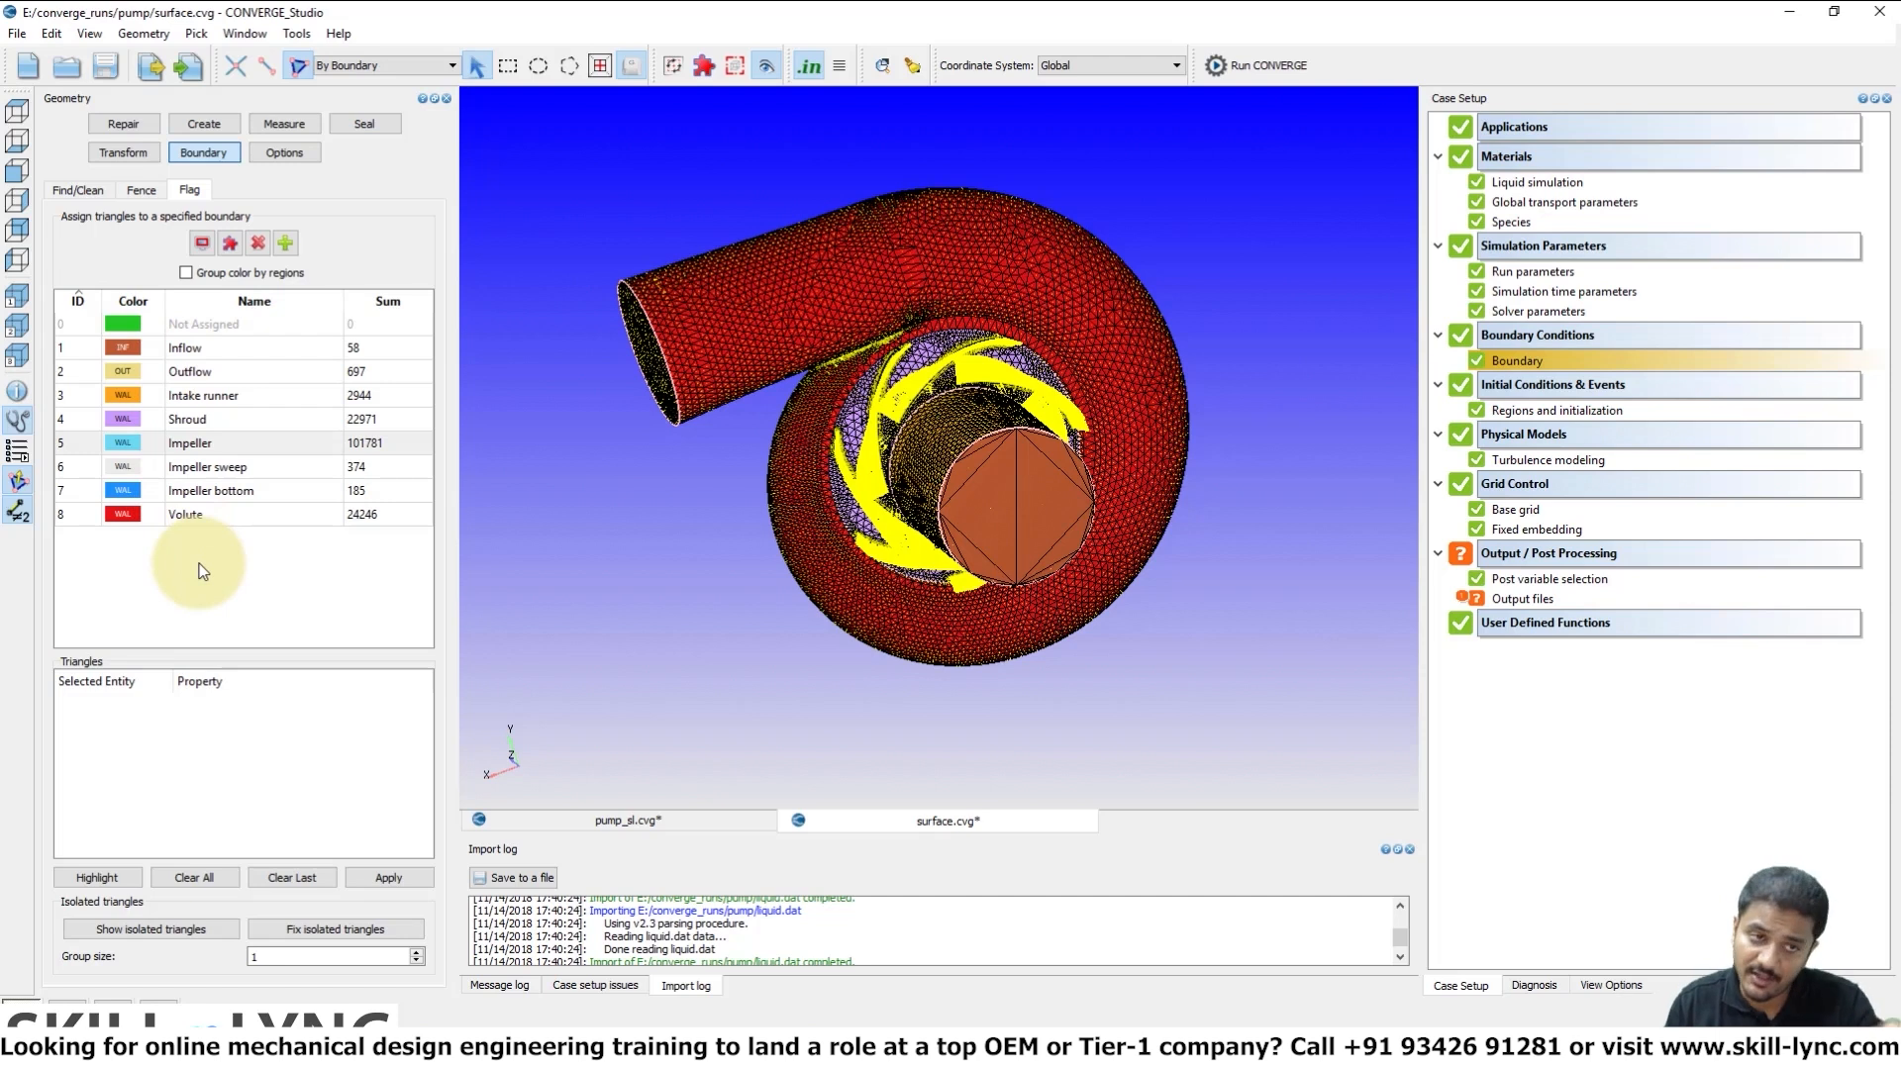
Confirm General flow as the case application and Liquid simulation as the material type
{"action": "double_click", "coordinate": [1571, 124]}
{"action": "left_click", "coordinate": [875, 400]}
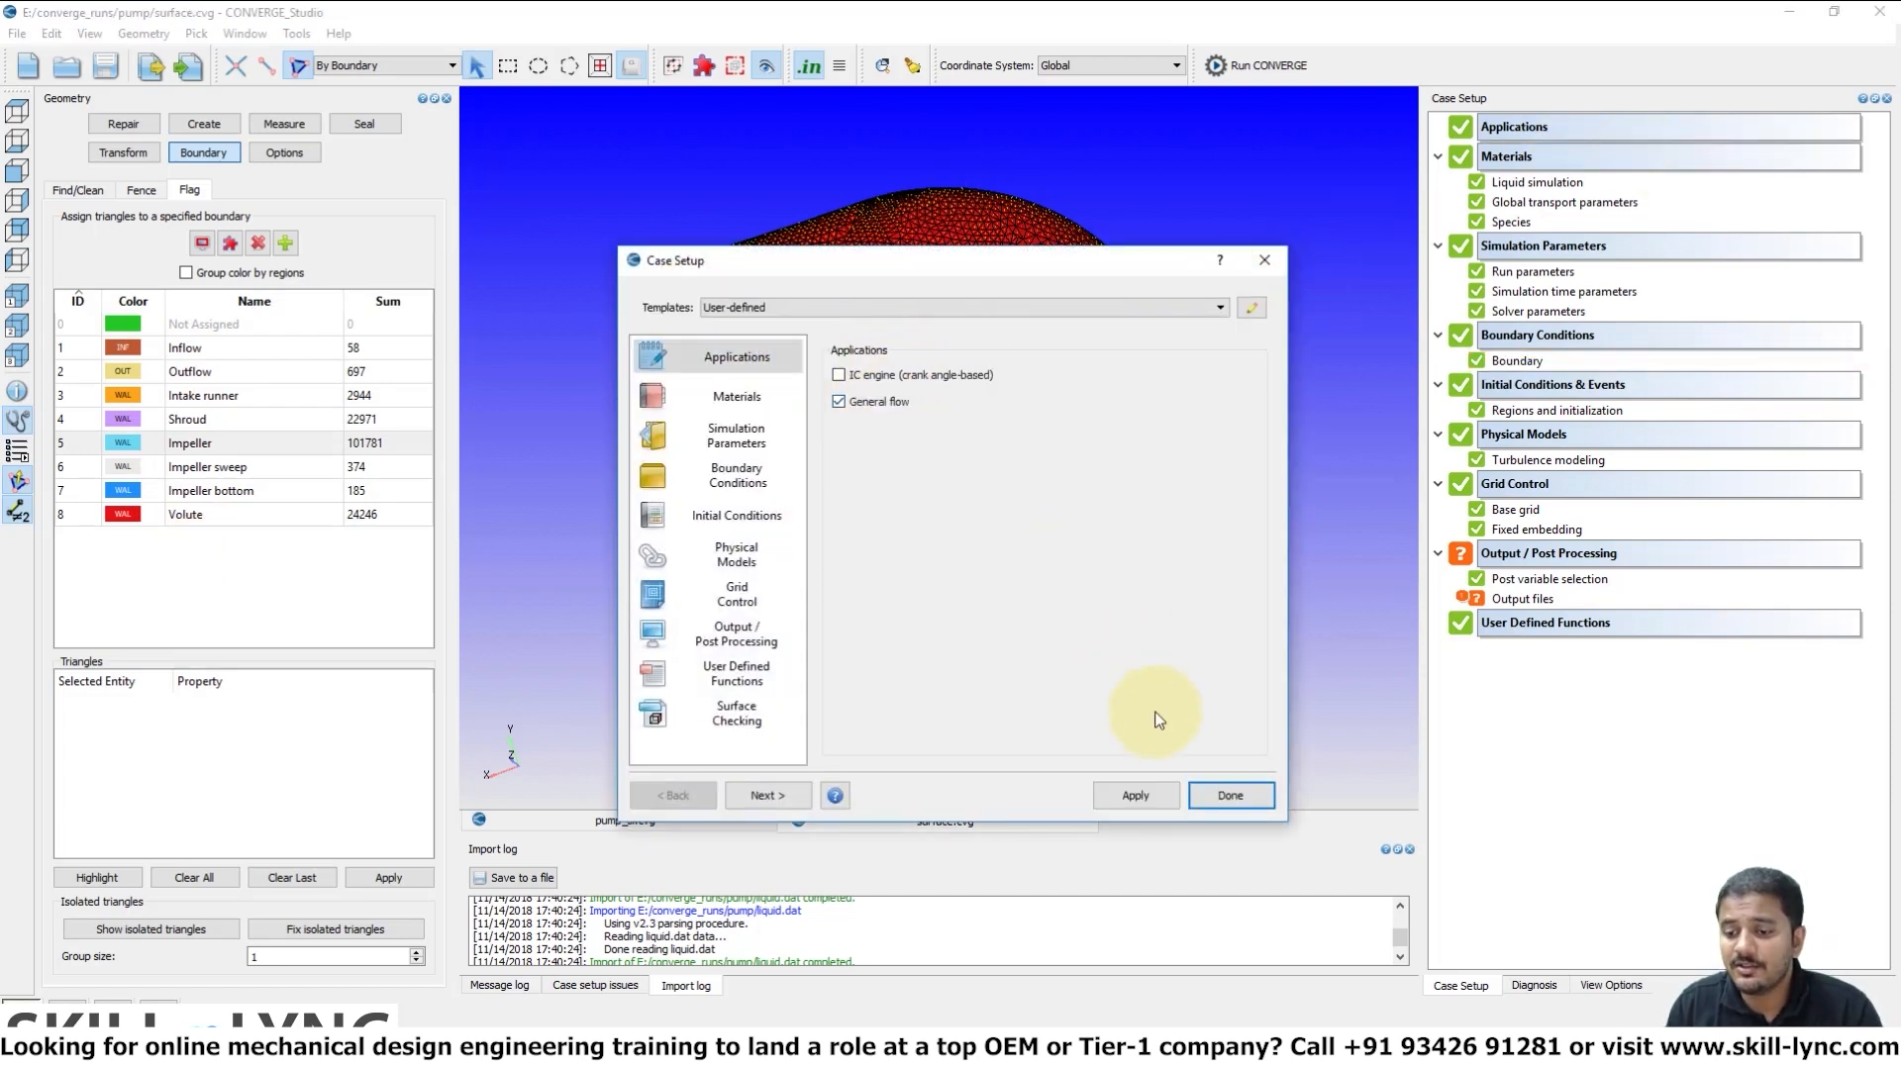
{"action": "left_click", "coordinate": [1228, 796]}
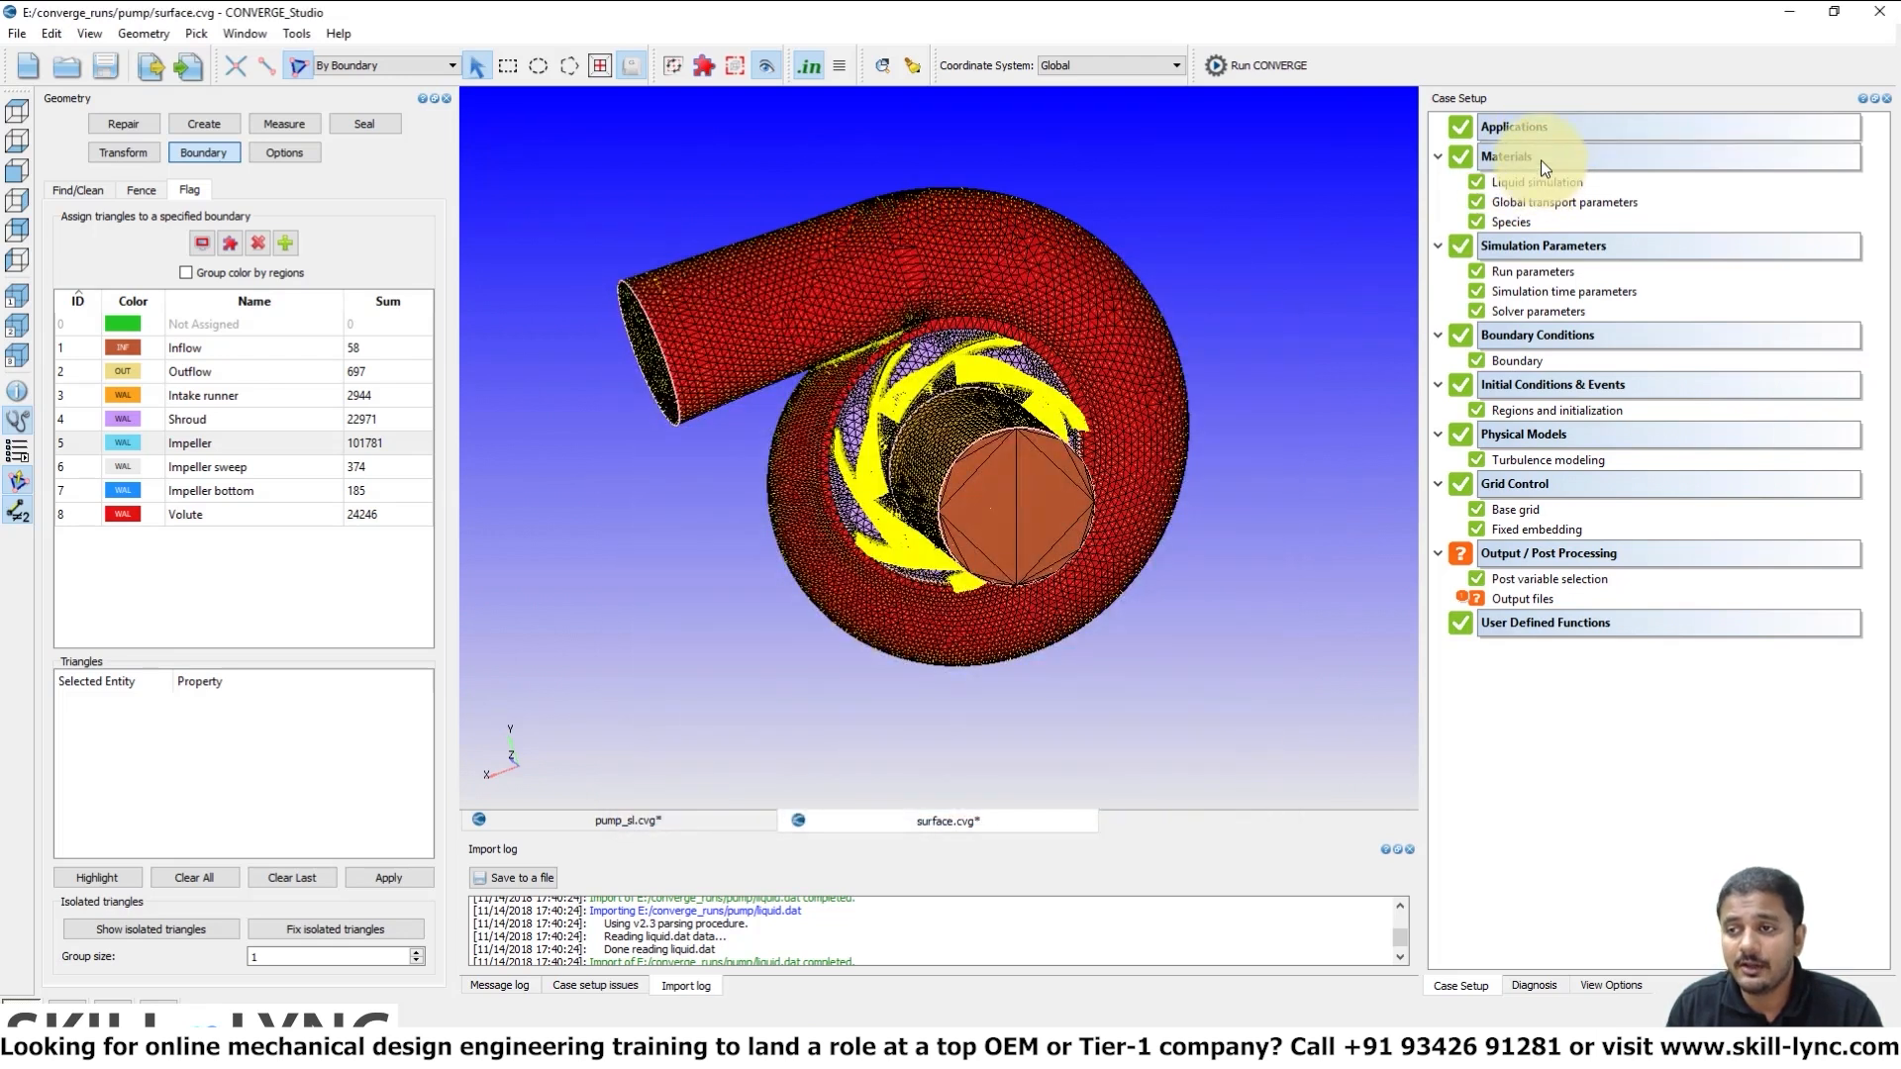
{"action": "double_click", "coordinate": [1540, 158]}
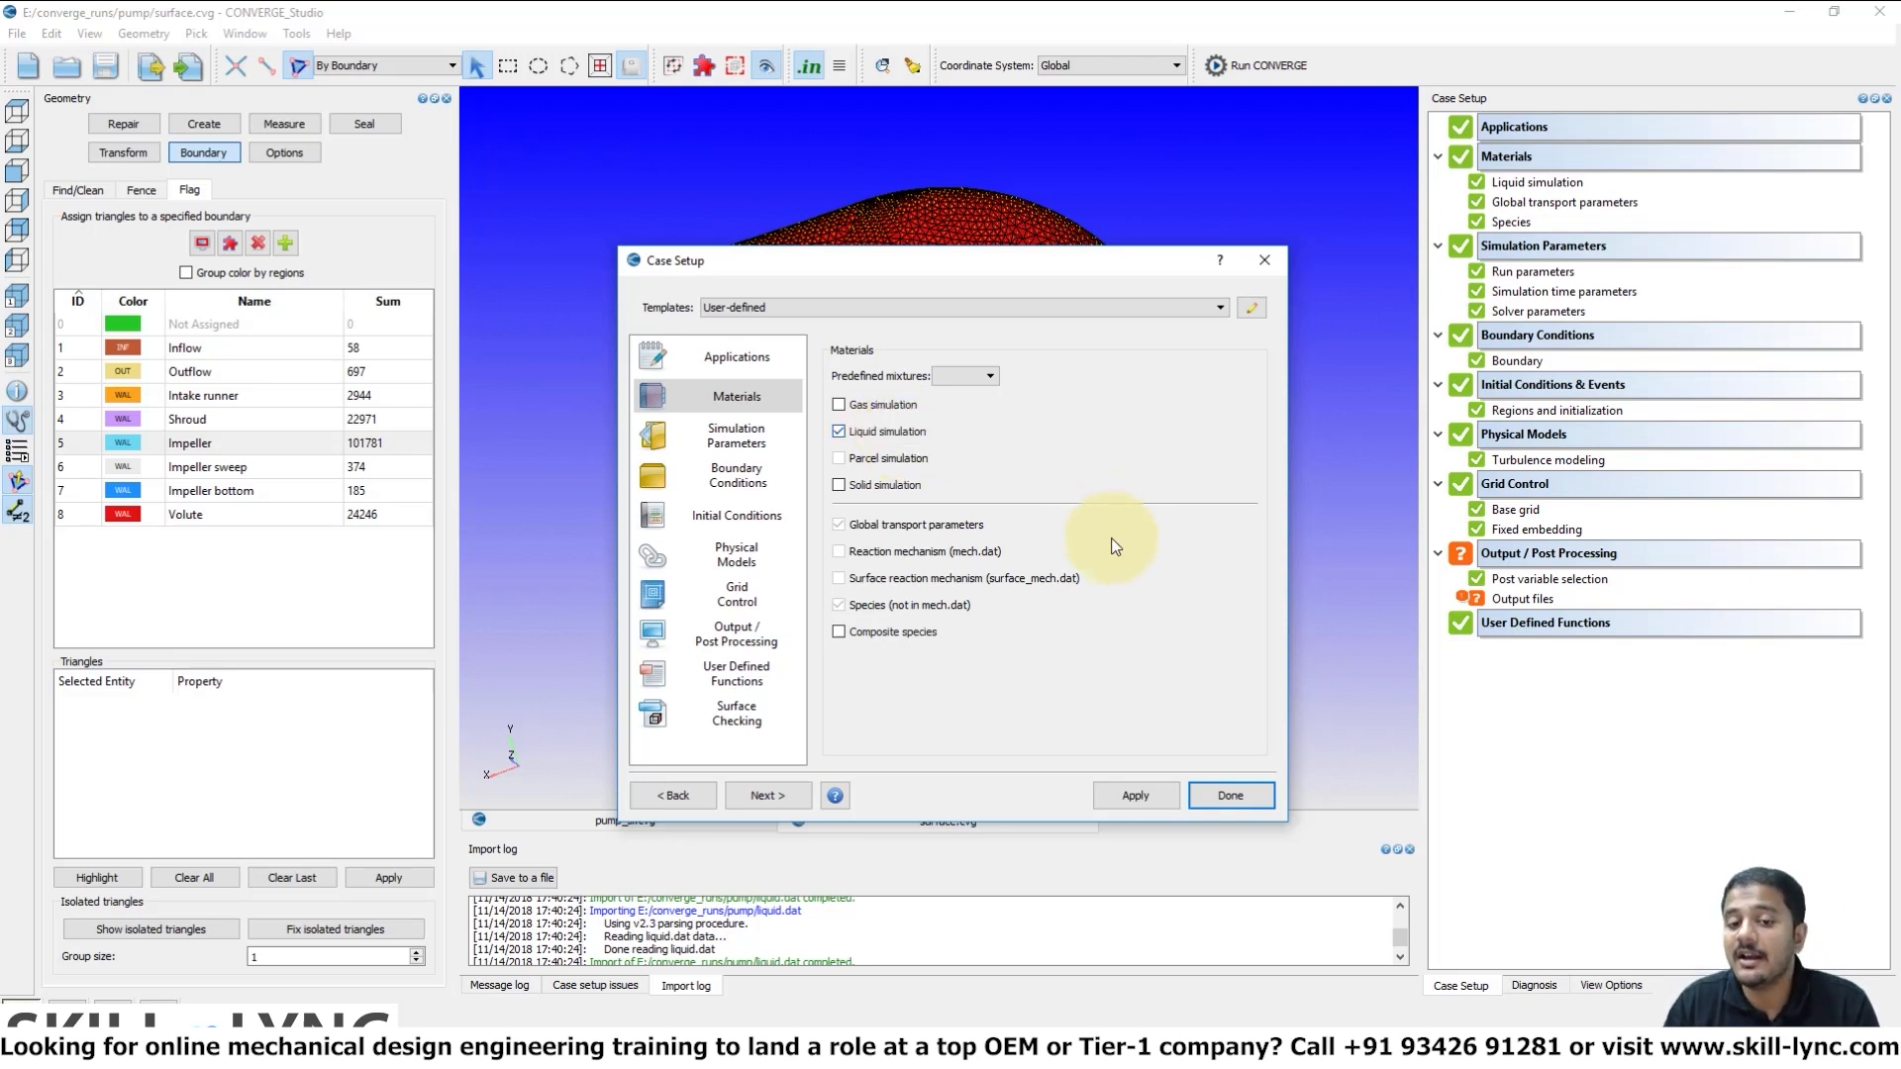
{"action": "left_click", "coordinate": [1212, 793]}
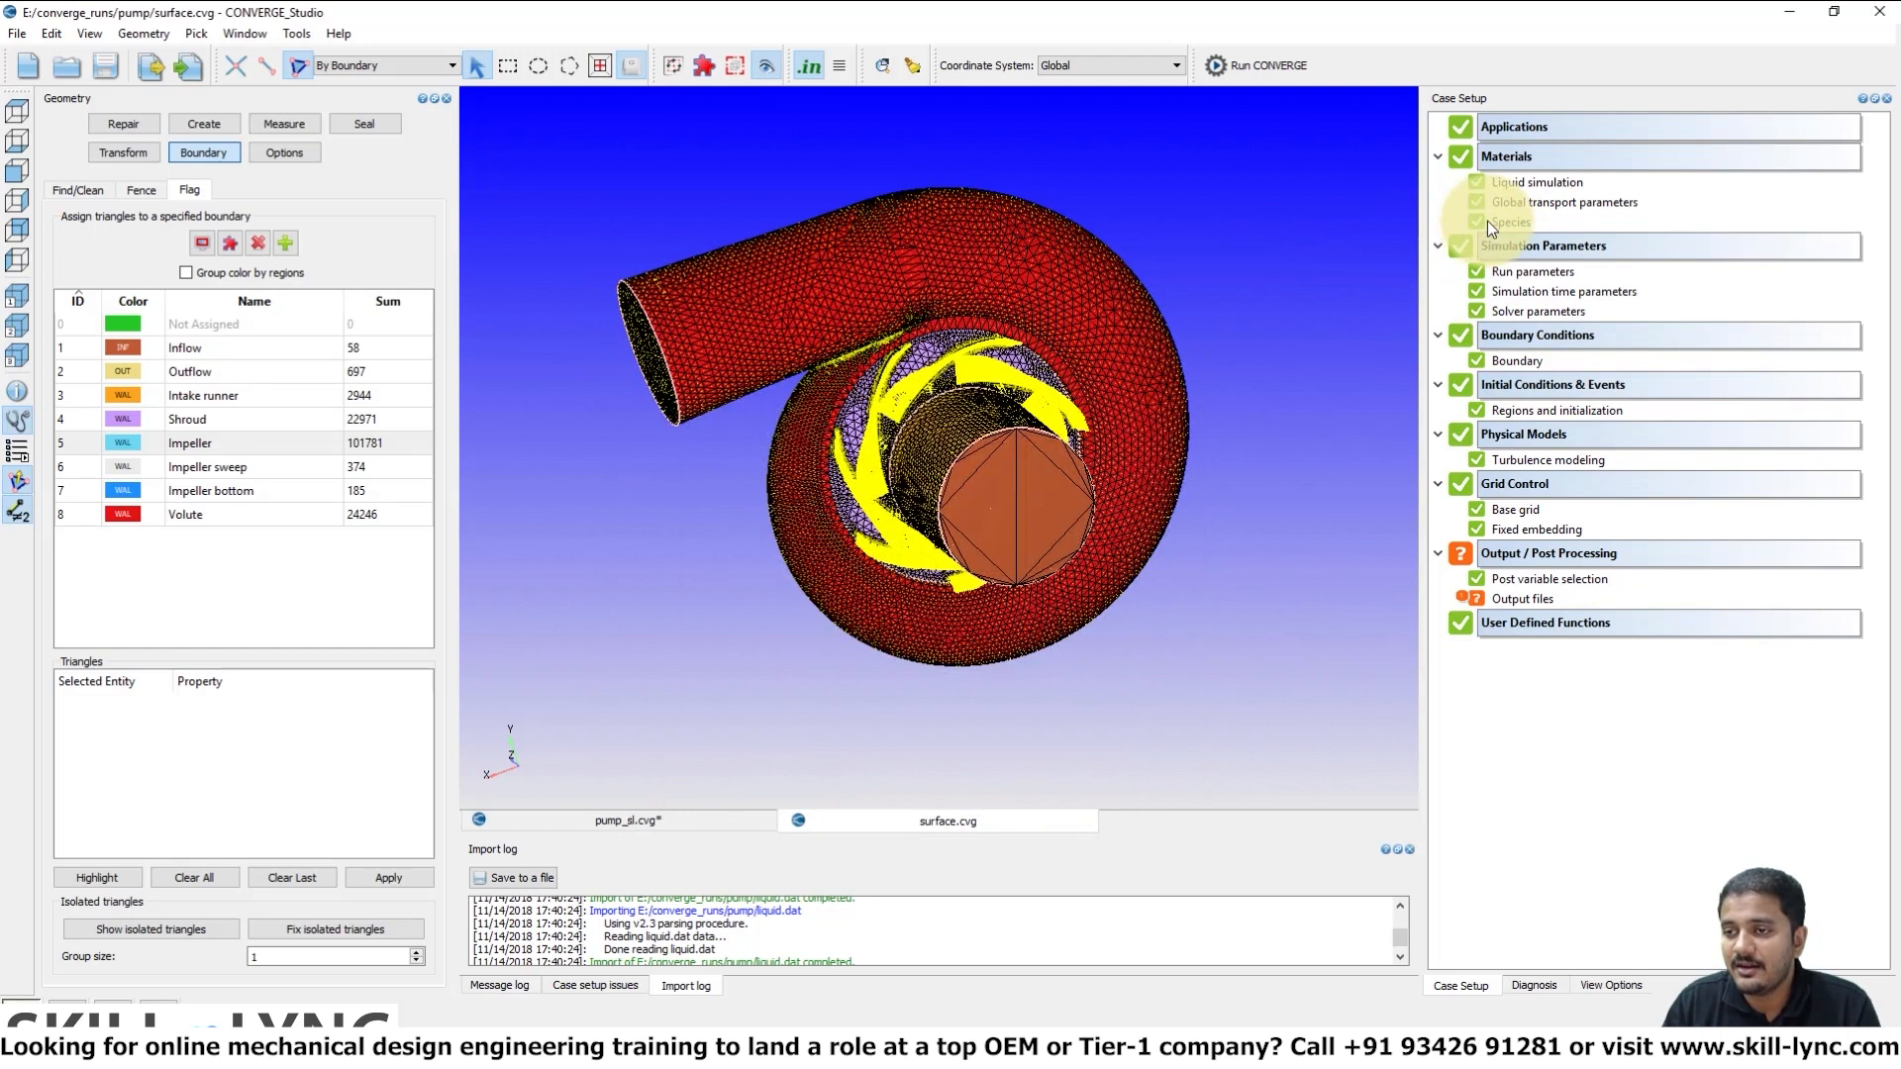
Add H2O_Water from the predefined liquid database to the liquid simulation settings
{"action": "left_click", "coordinate": [1509, 188]}
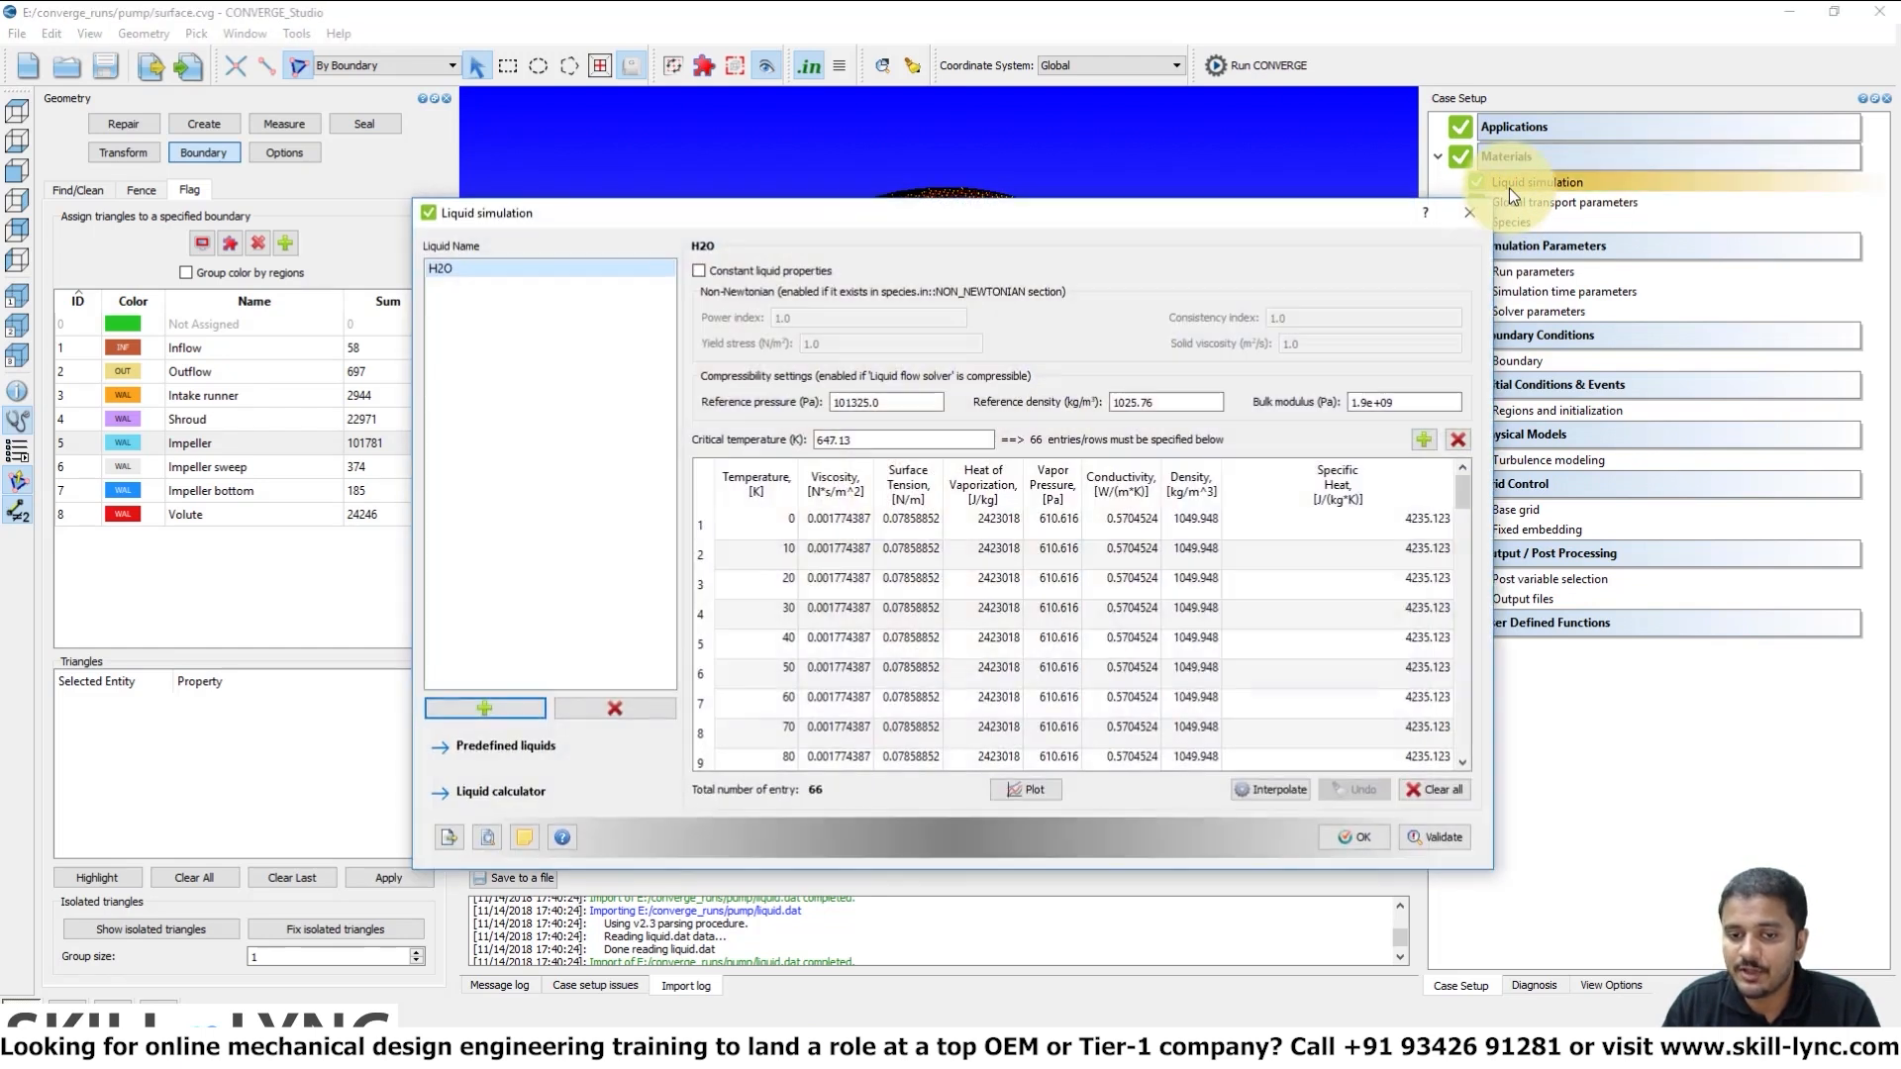
{"action": "left_click", "coordinate": [484, 744]}
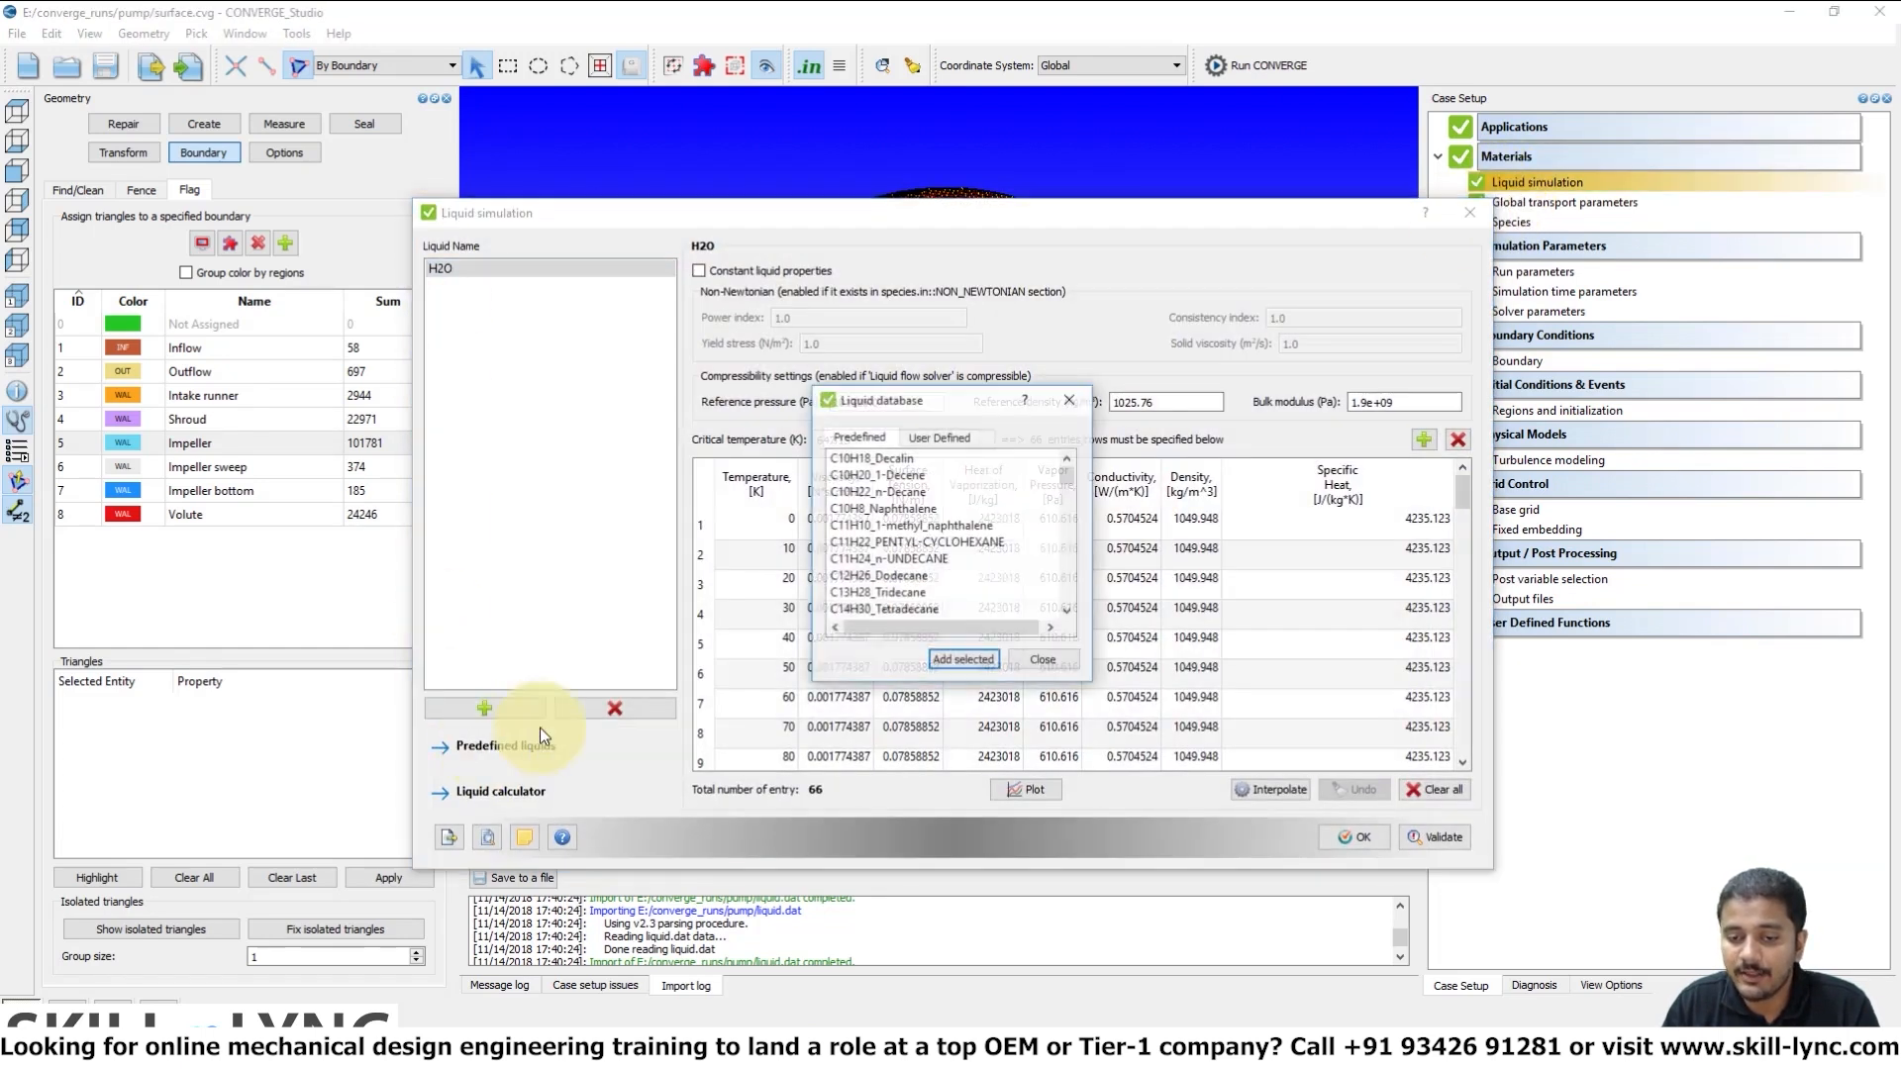
{"action": "scroll", "coordinate": [939, 596], "scroll_direction": "down", "scroll_amount": 3}
{"action": "scroll", "coordinate": [938, 596], "scroll_direction": "down", "scroll_amount": 6}
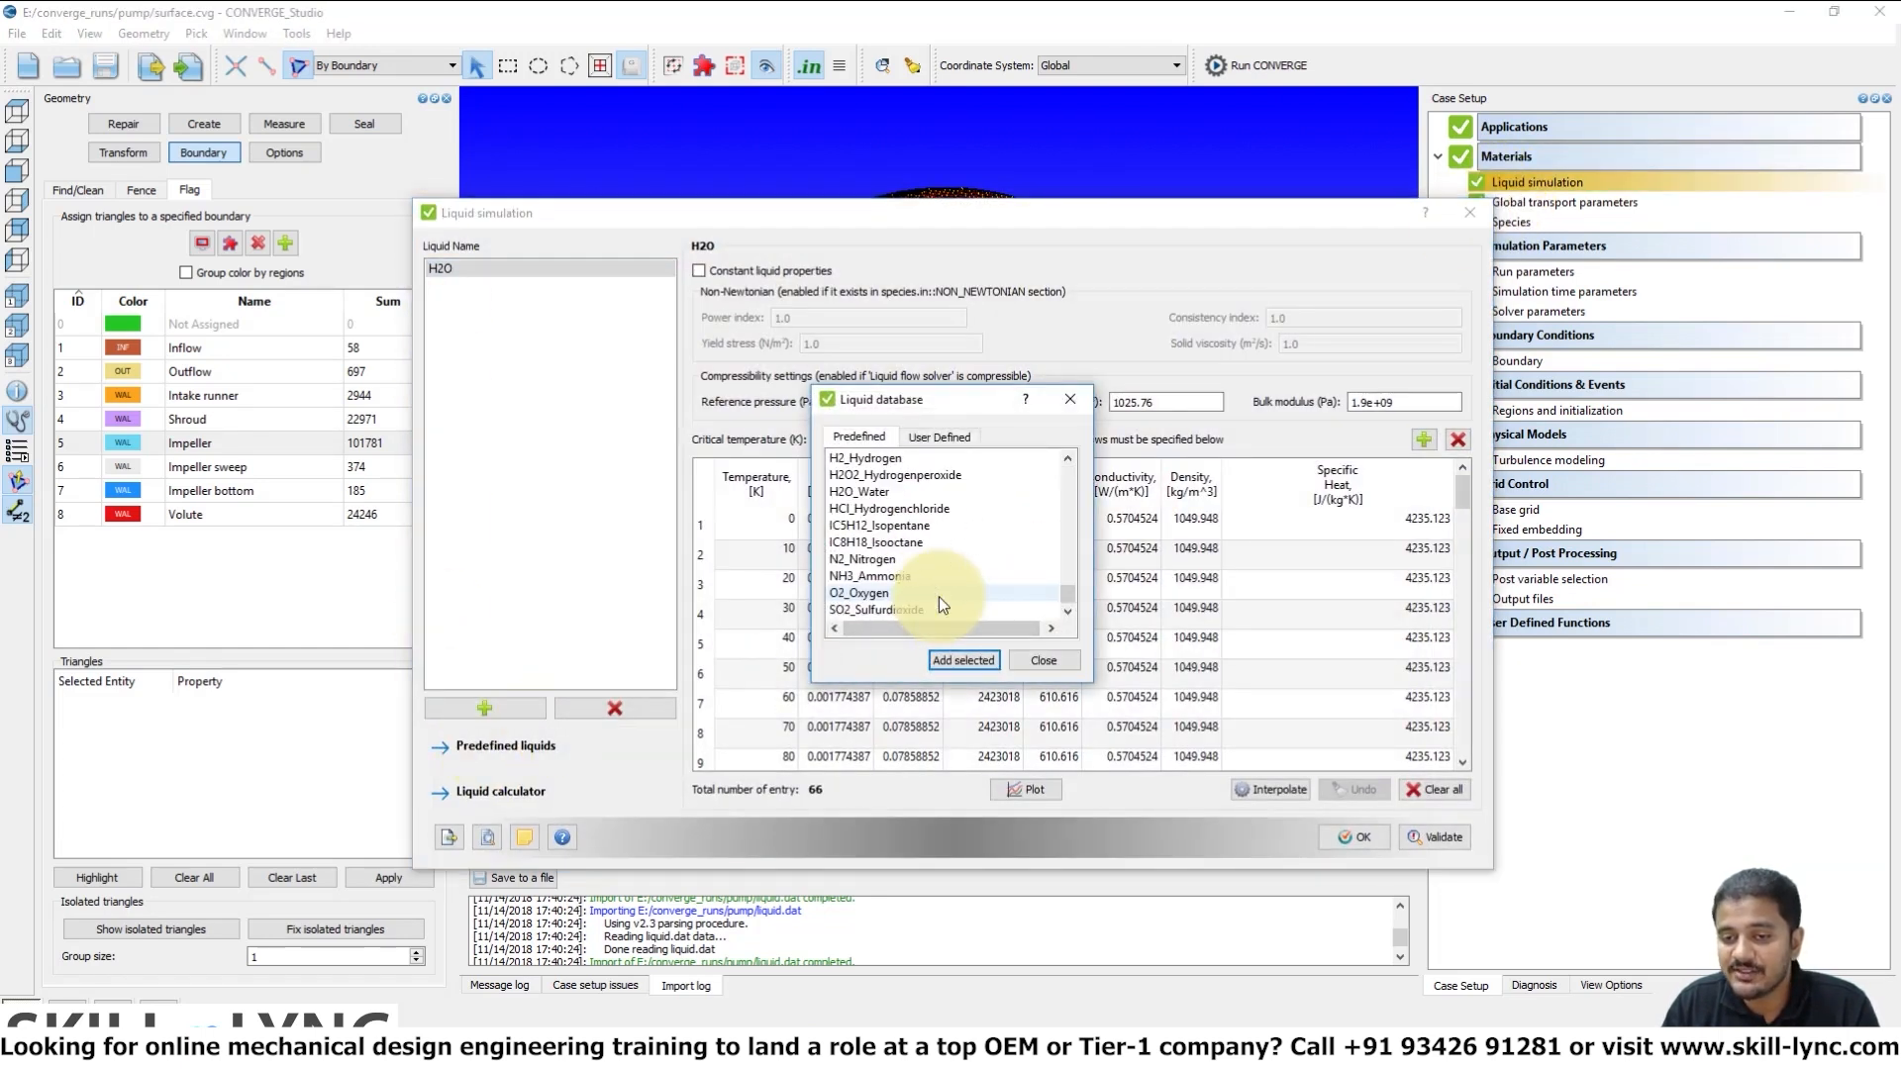
{"action": "left_click", "coordinate": [872, 492]}
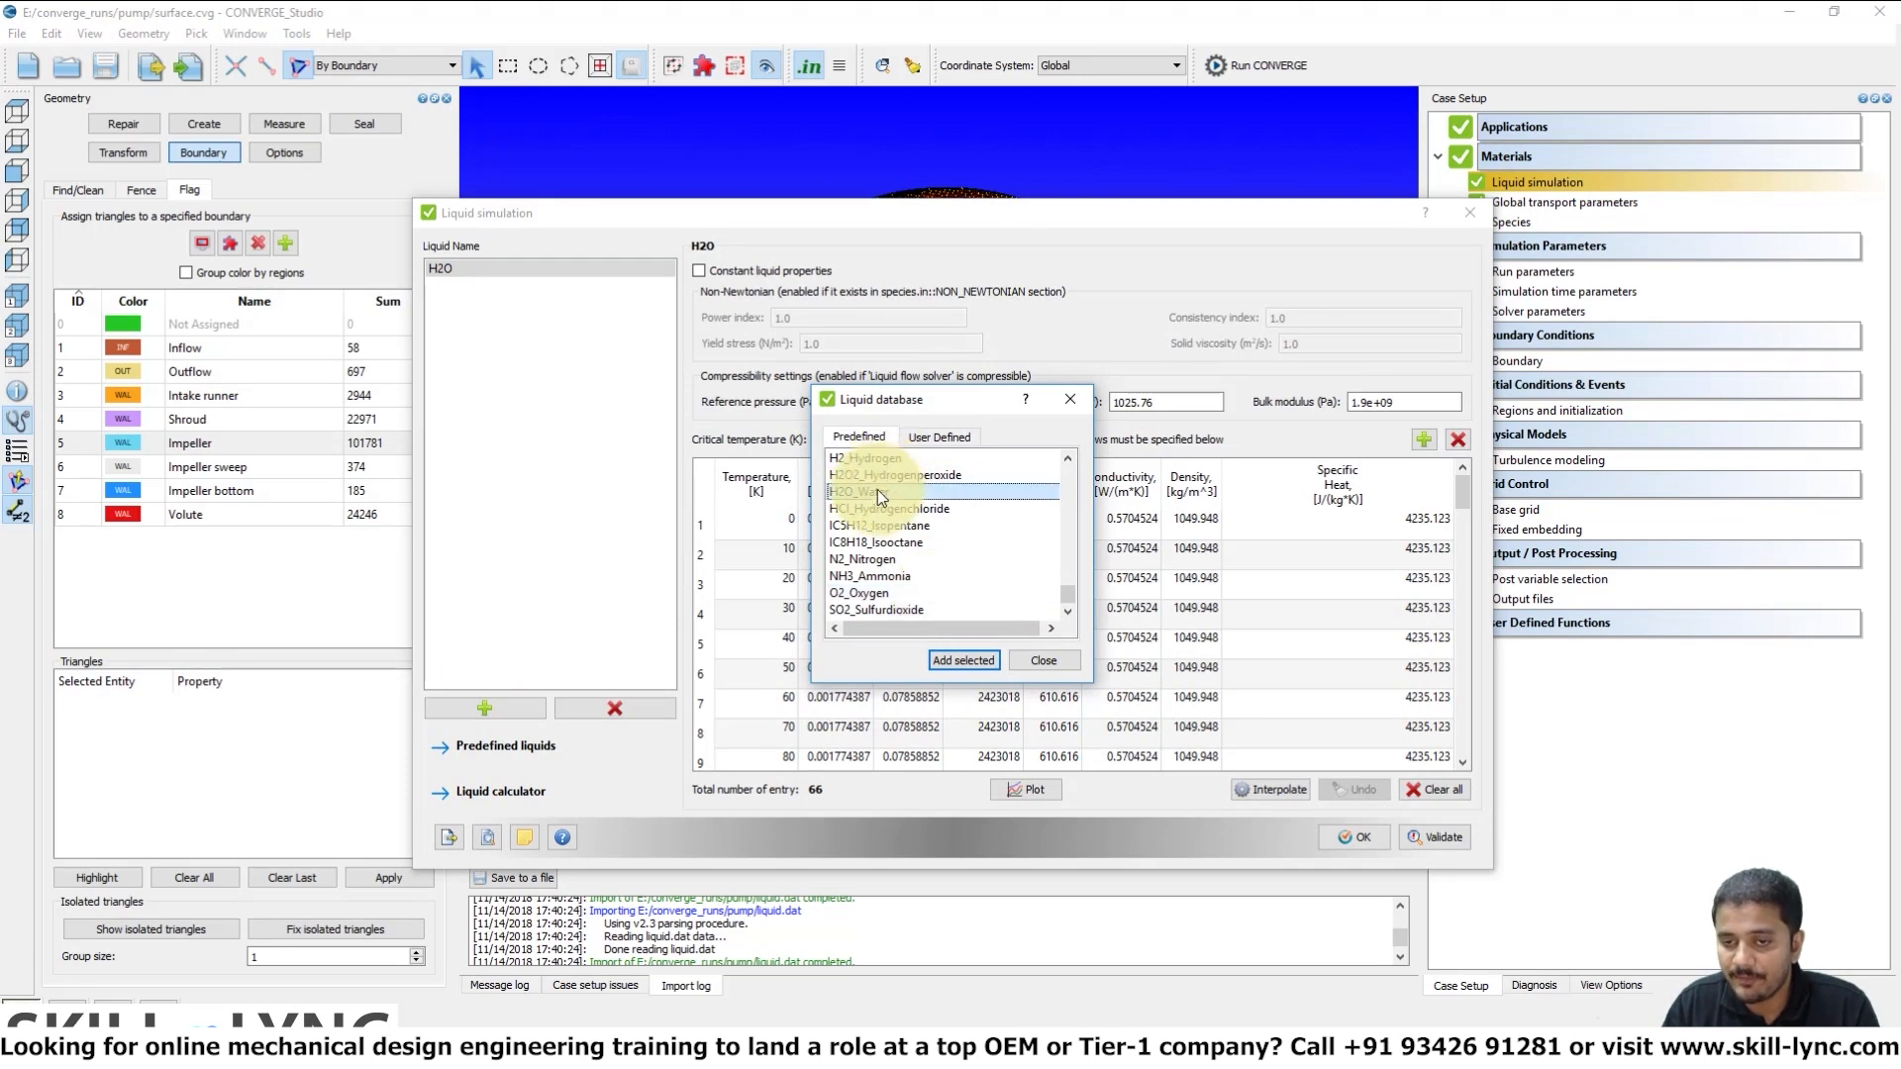
{"action": "left_click", "coordinate": [931, 659]}
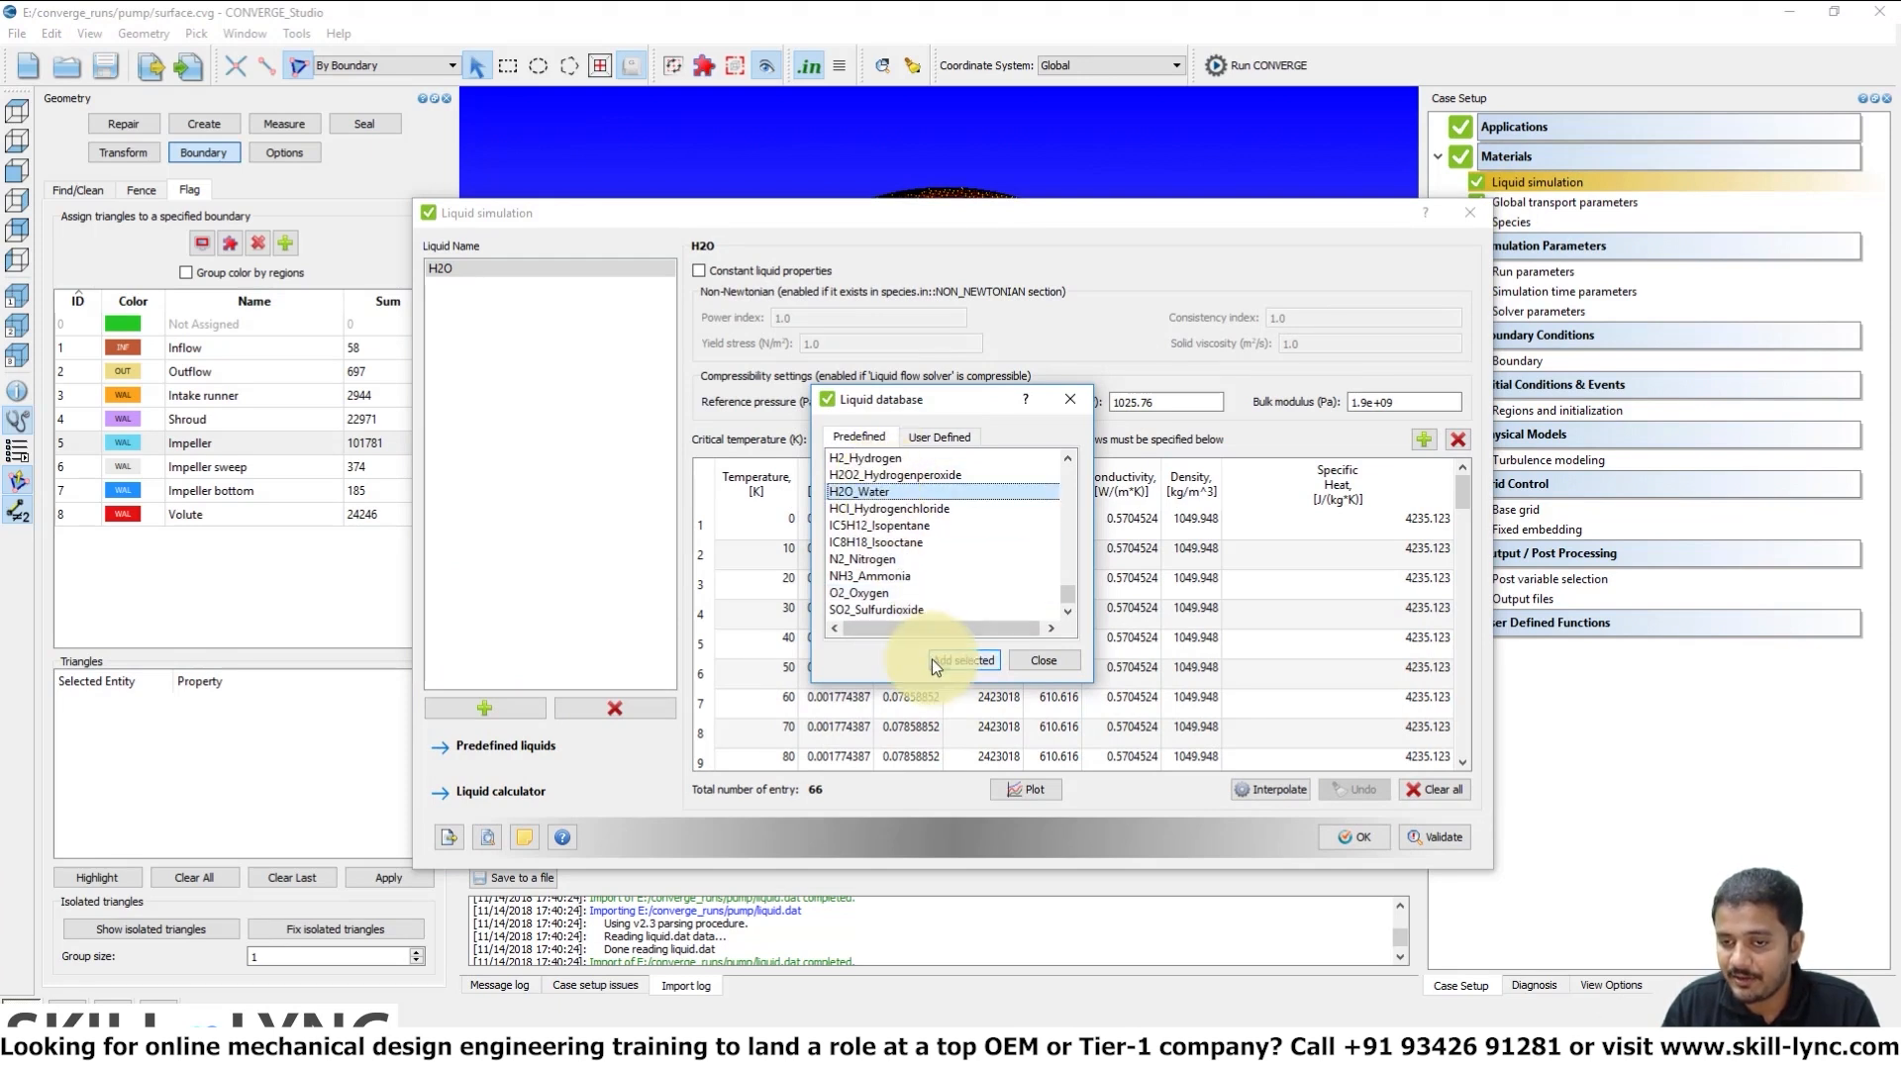
{"action": "left_click", "coordinate": [1039, 660]}
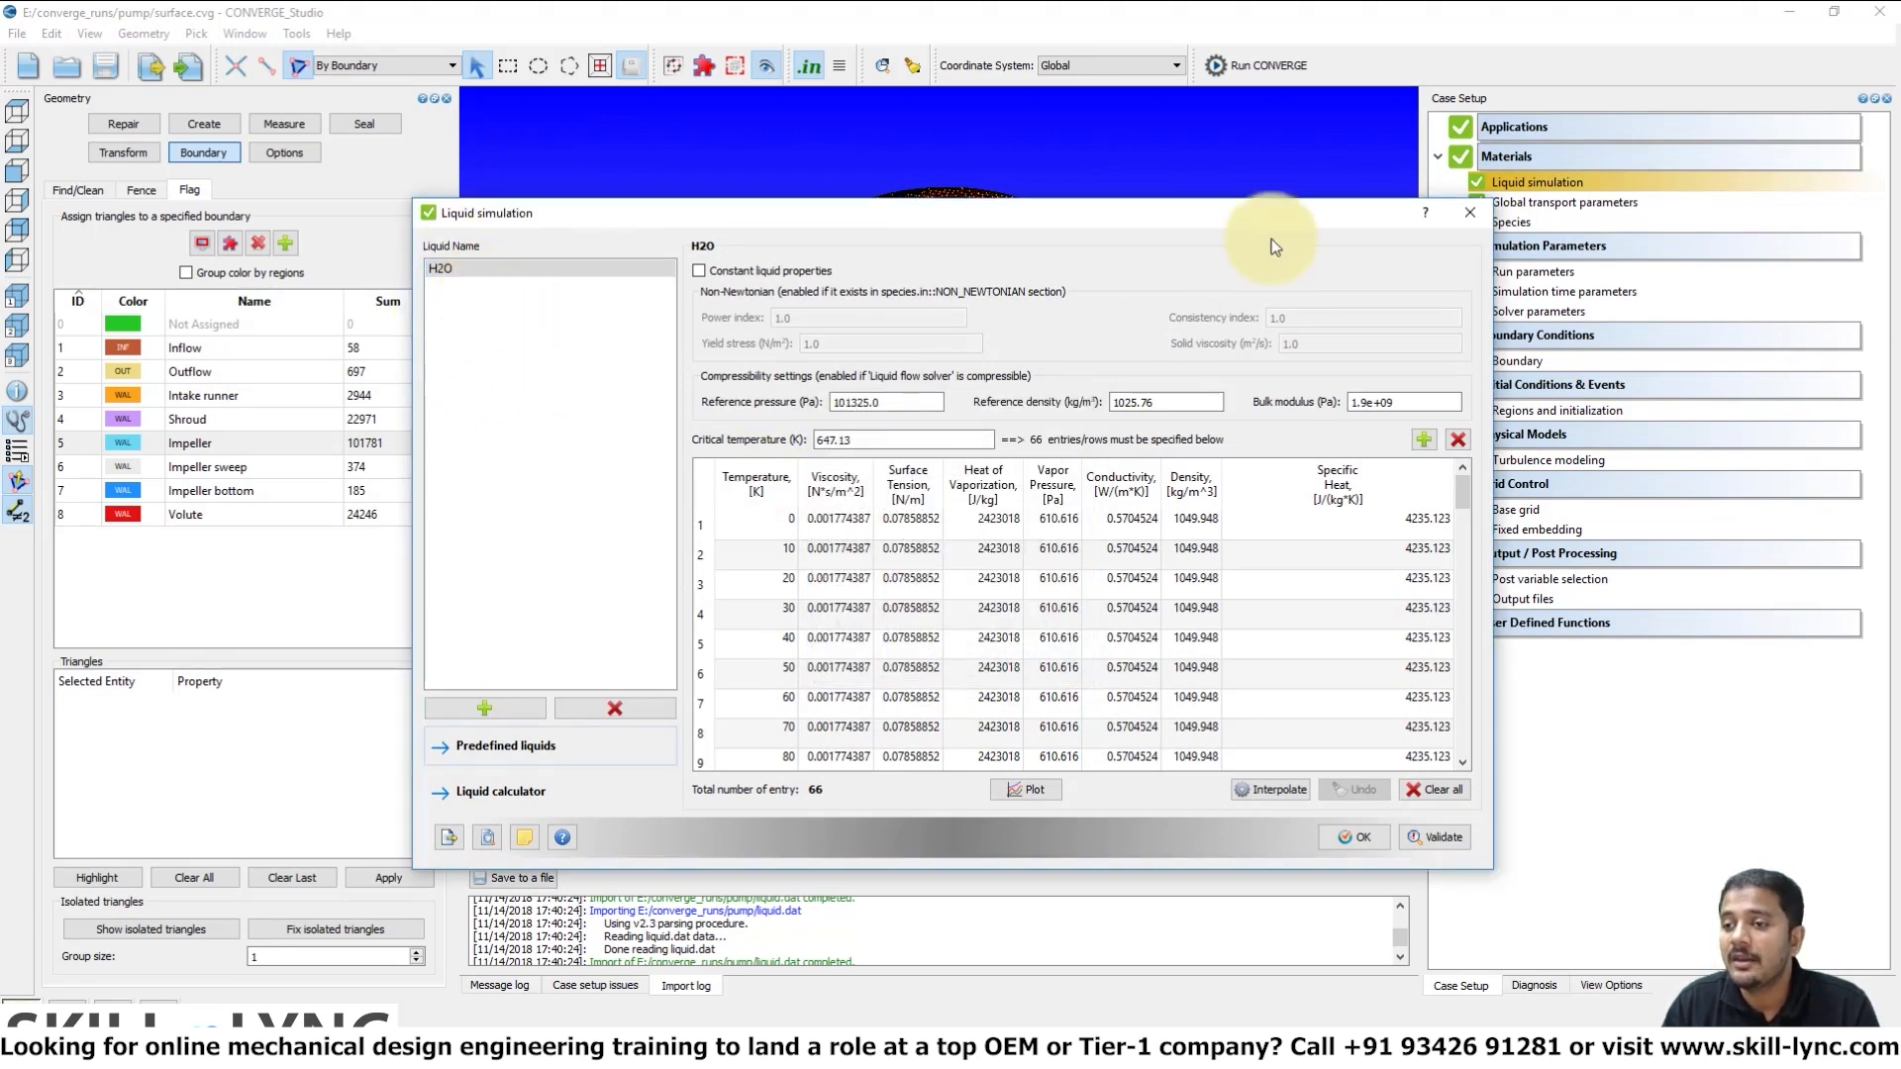
{"action": "left_click", "coordinate": [1470, 213]}
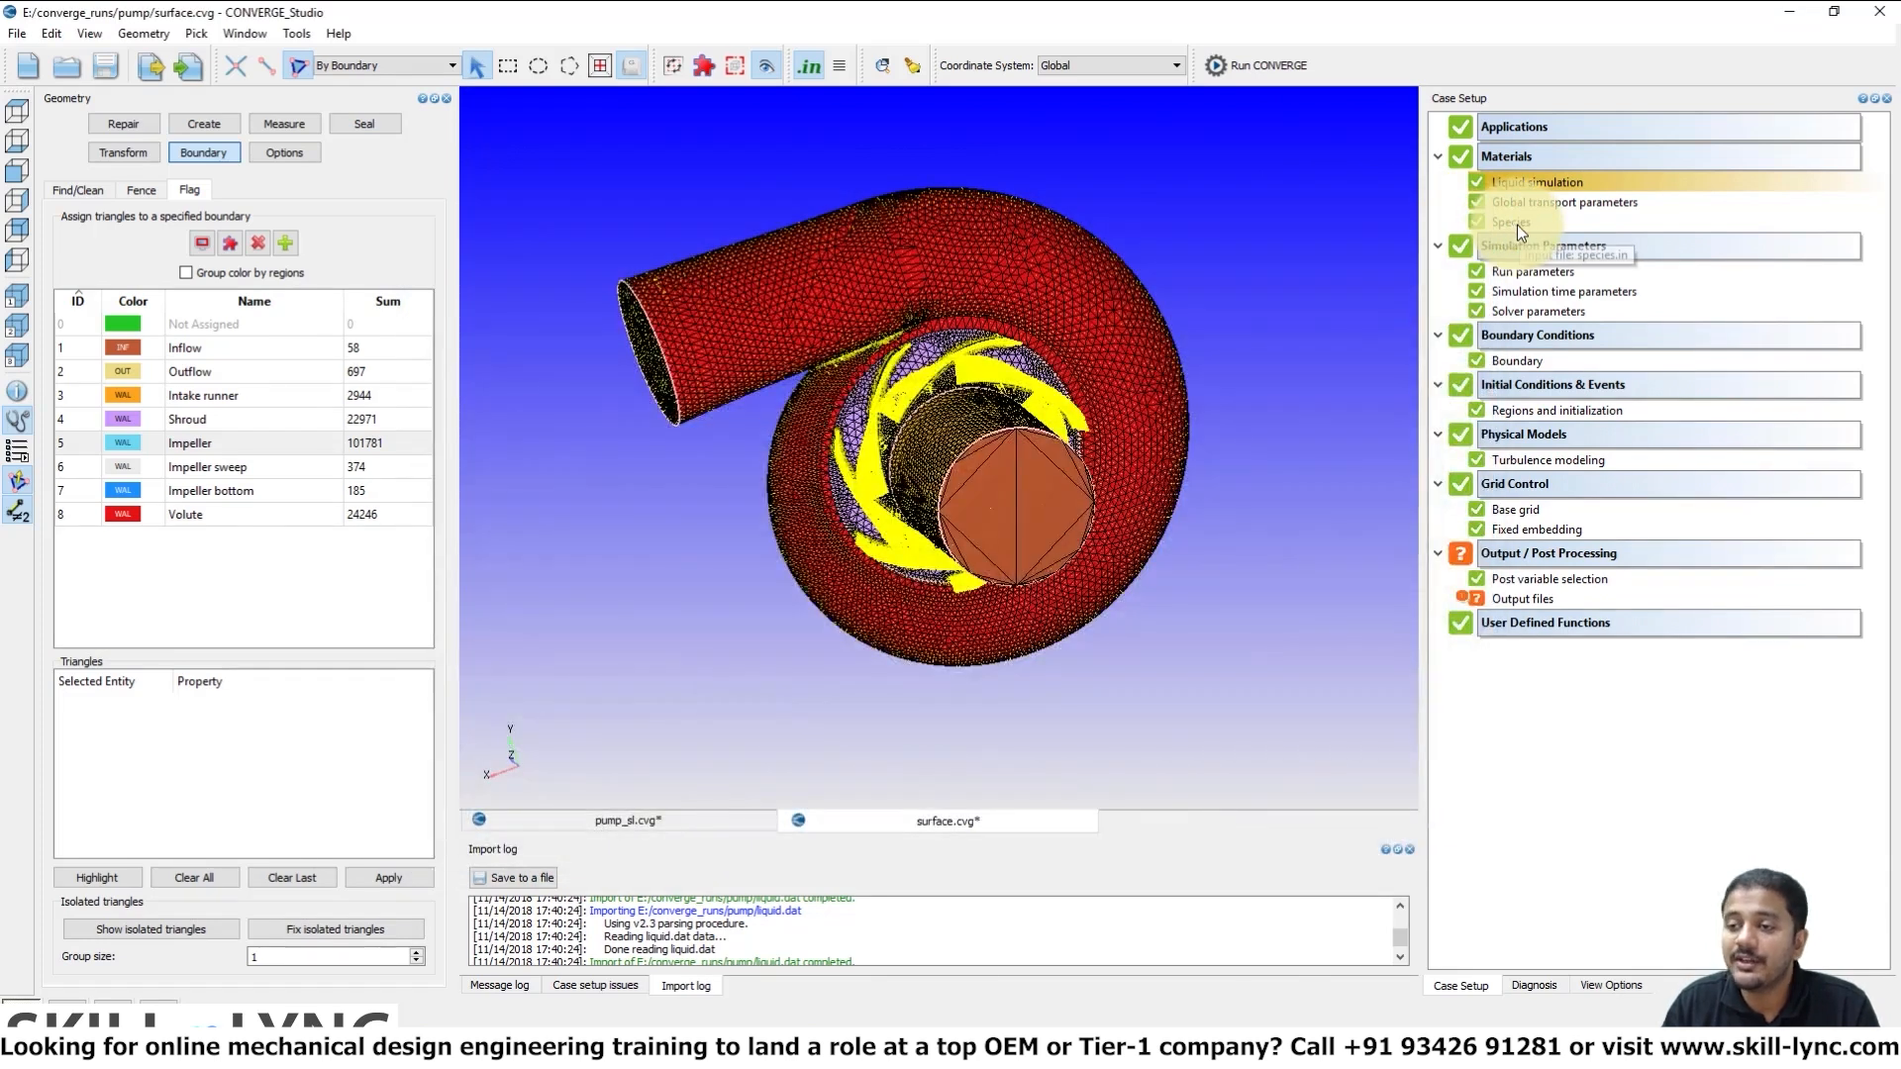
Remove H2O from the liquid species and add it again from the list of available species
{"action": "left_click", "coordinate": [1518, 223]}
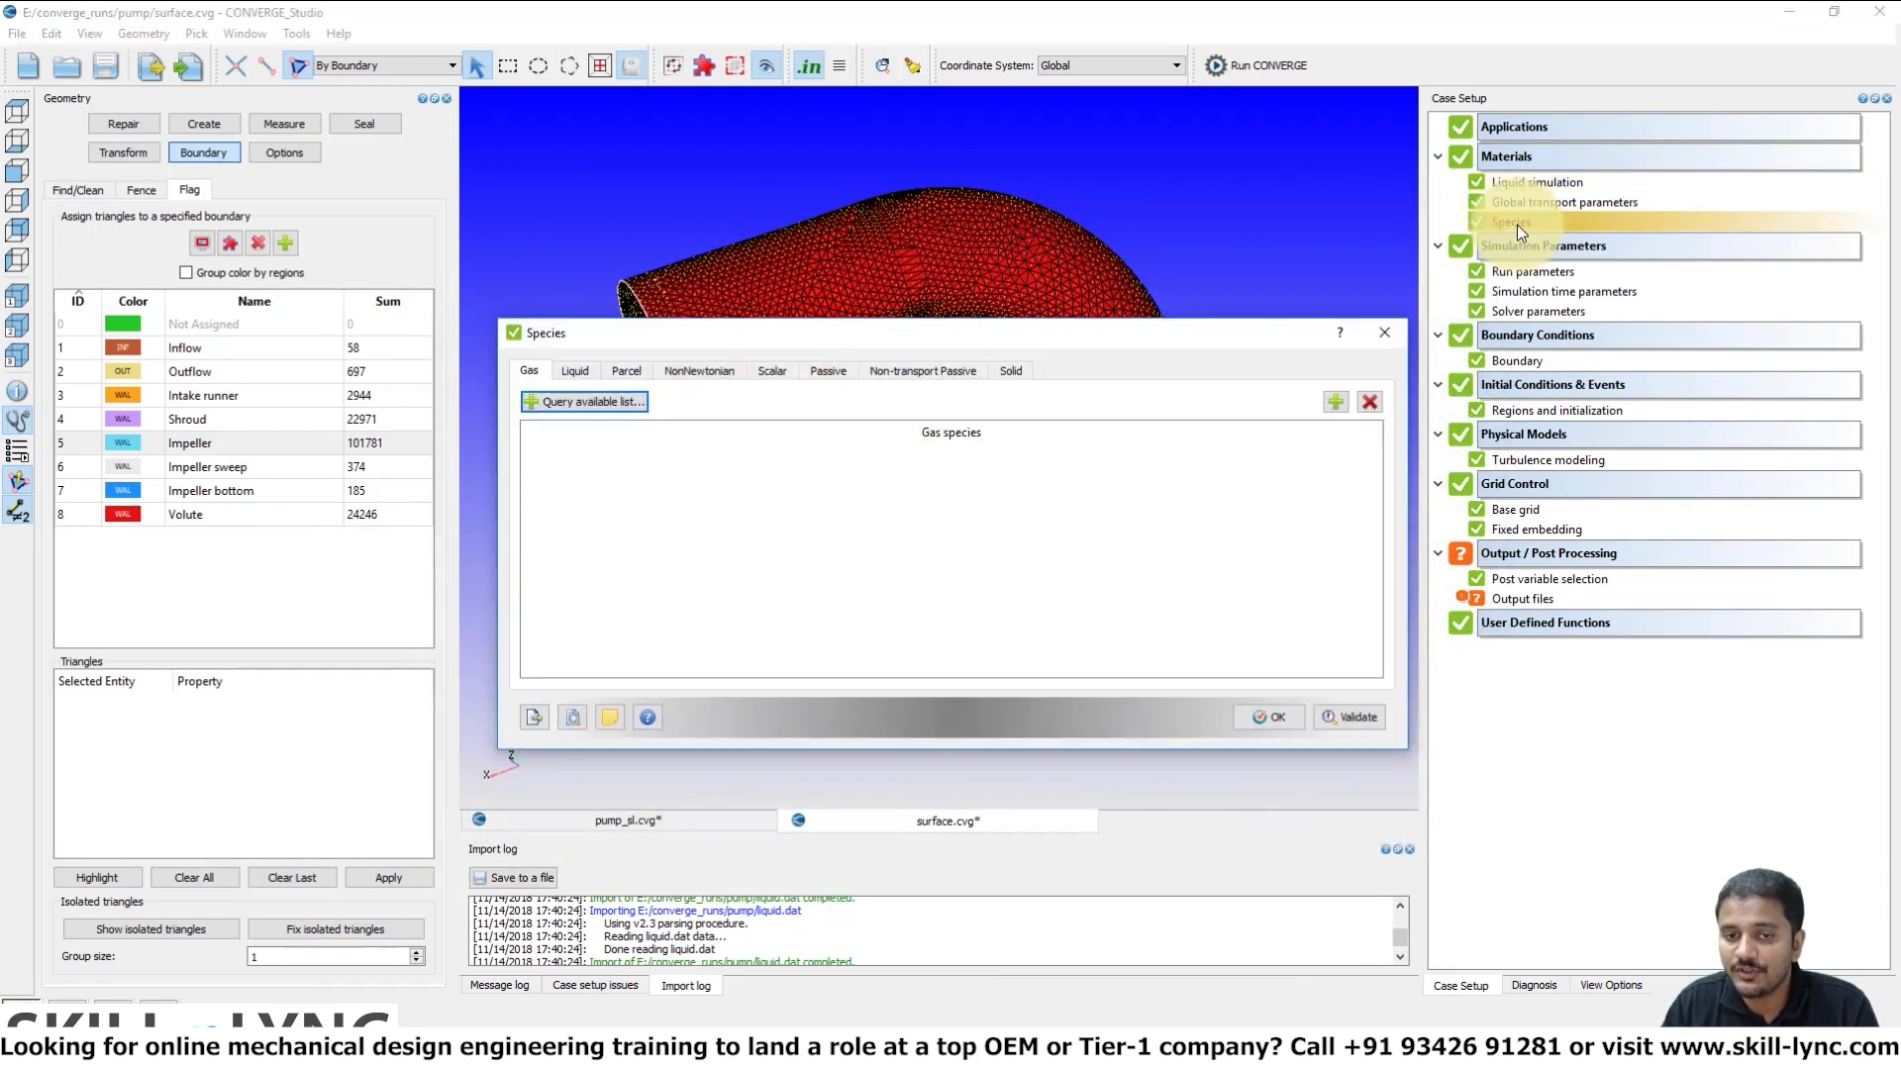
{"action": "left_click", "coordinate": [570, 371]}
{"action": "left_click", "coordinate": [590, 402]}
{"action": "left_click", "coordinate": [567, 450]}
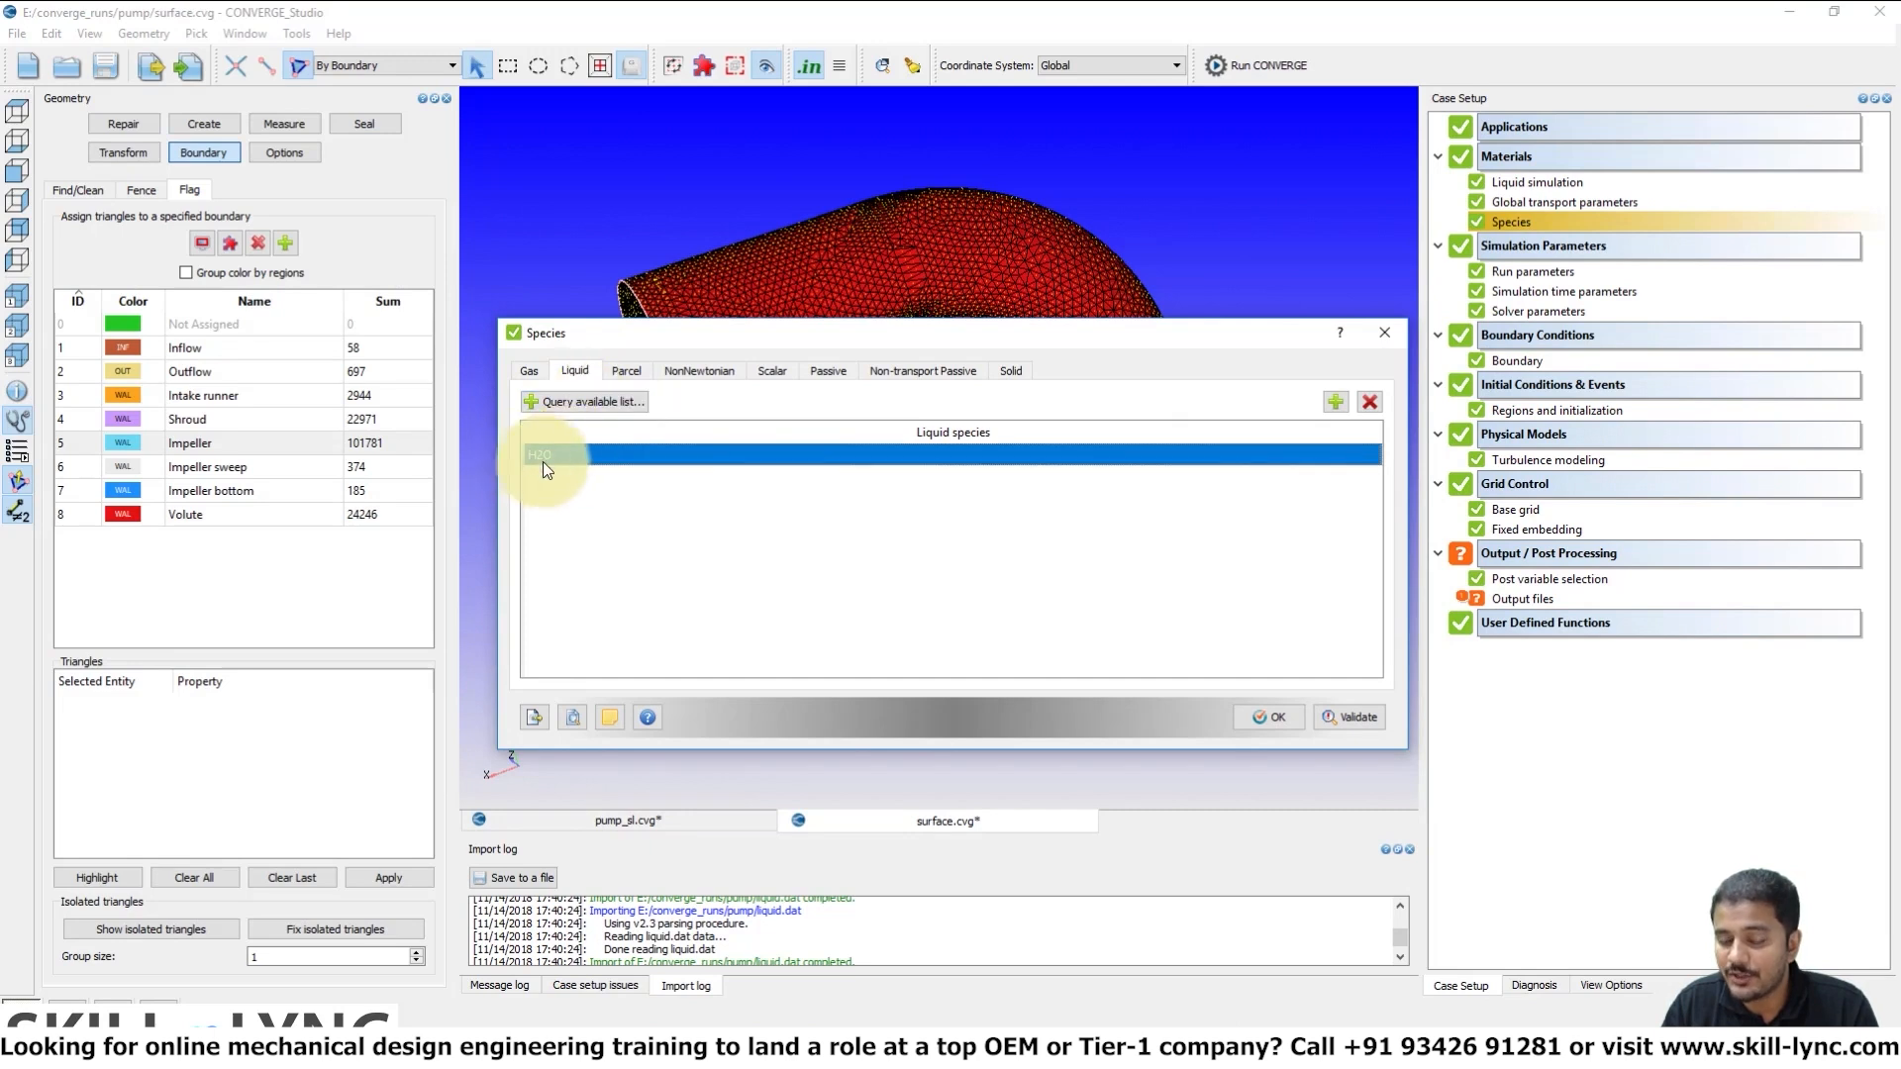
{"action": "left_click", "coordinate": [1373, 401]}
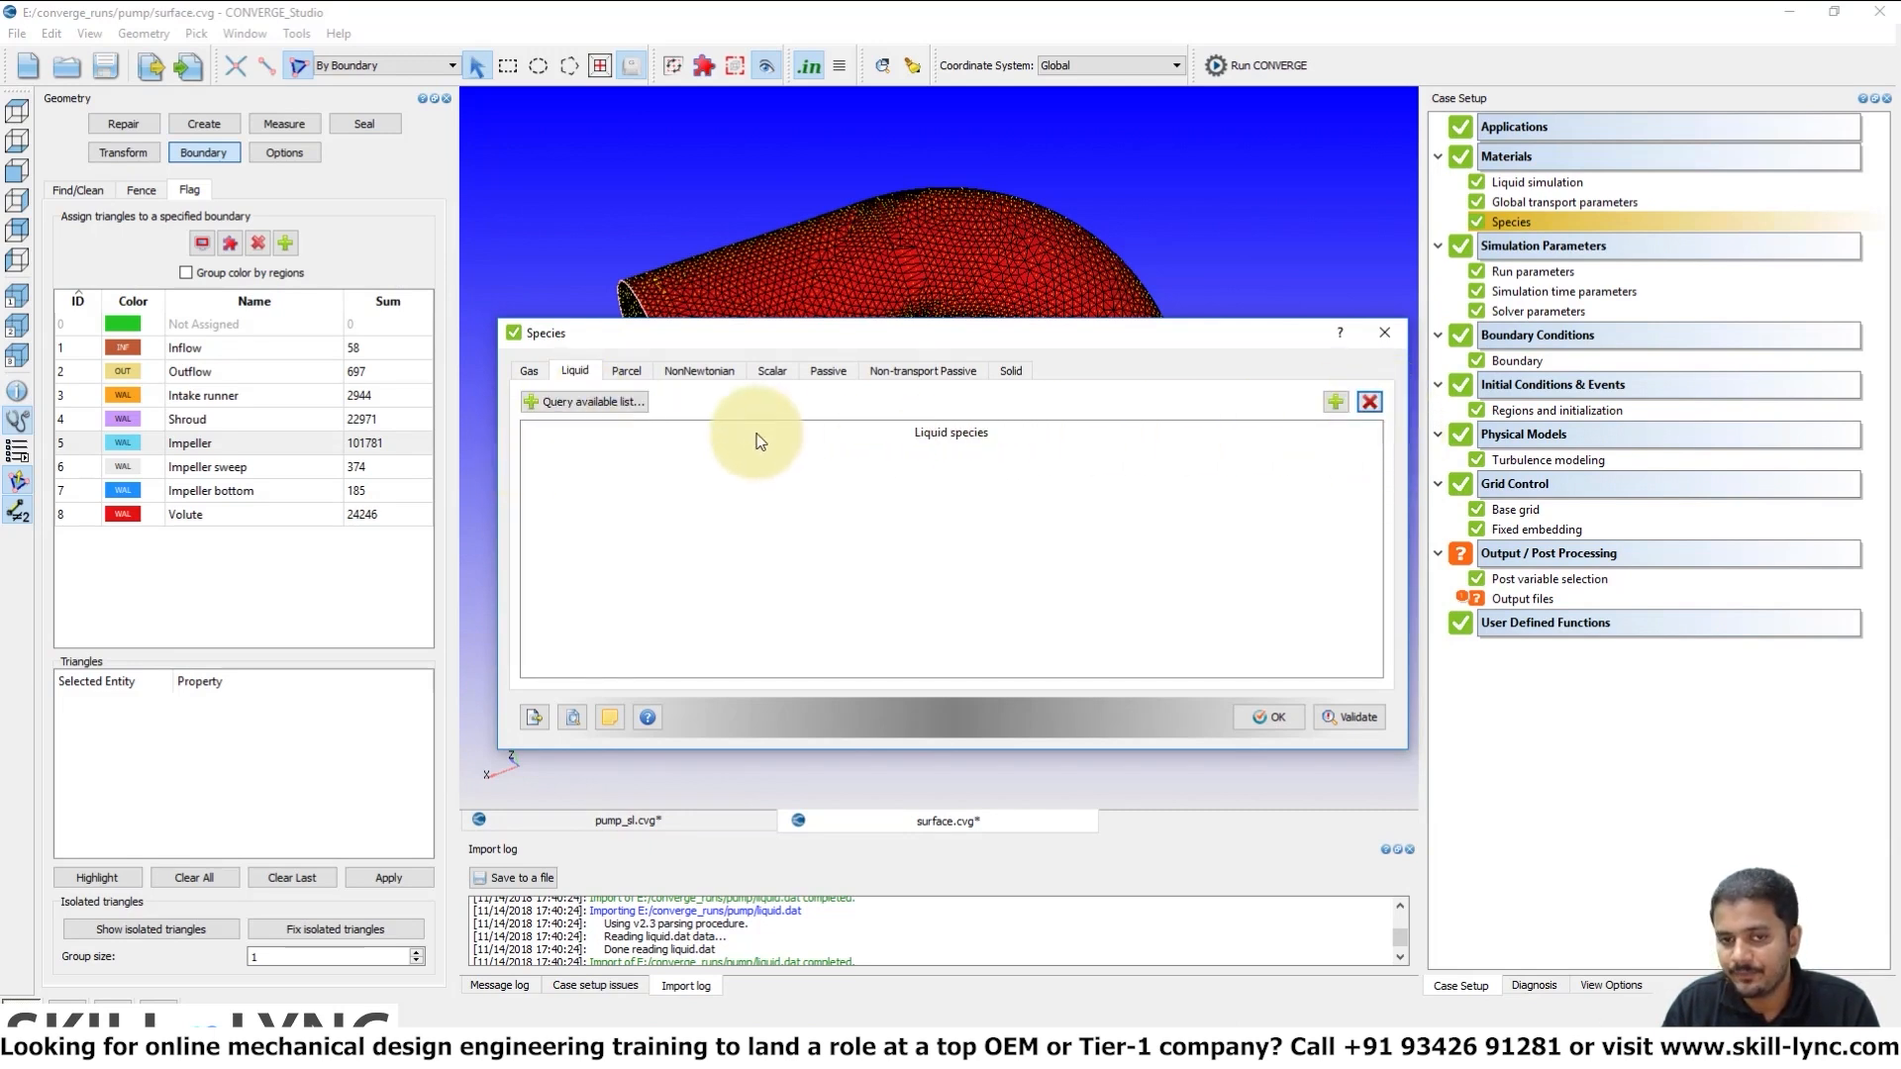
{"action": "left_click", "coordinate": [600, 405]}
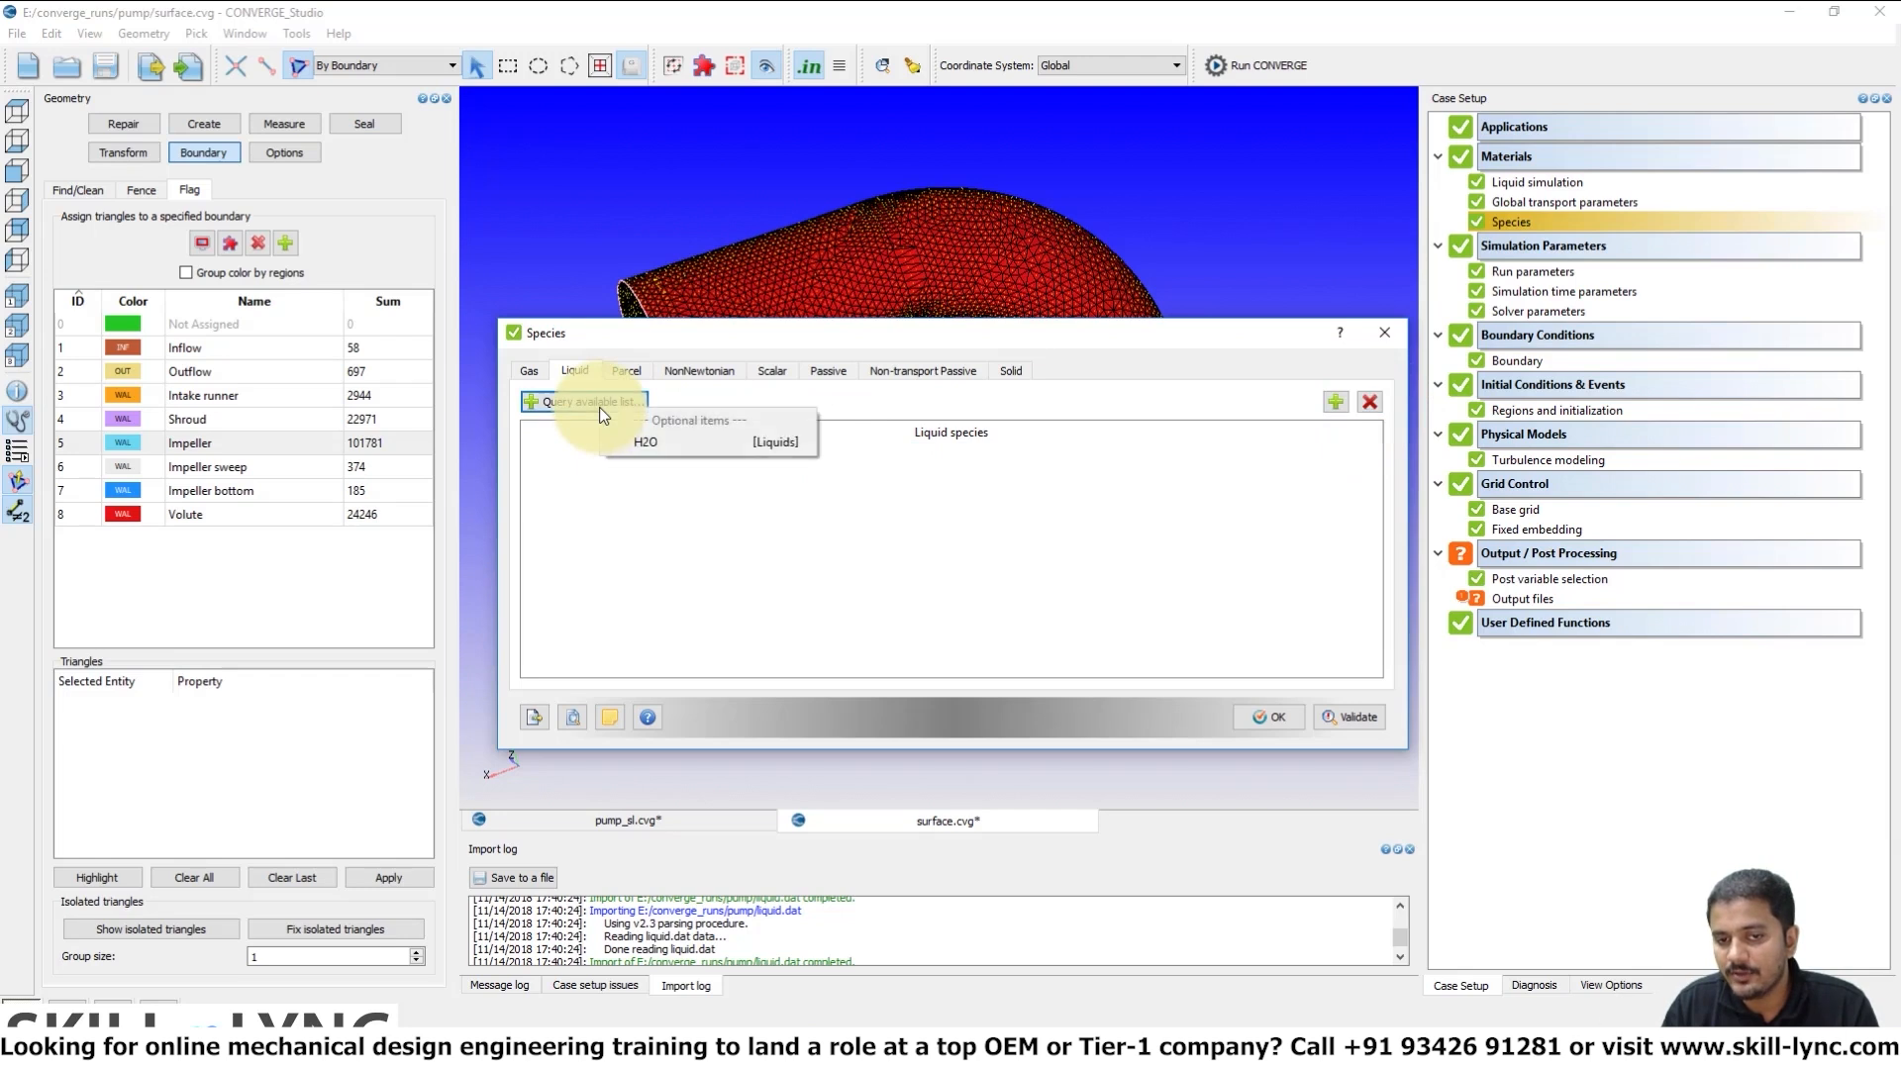
{"action": "left_click", "coordinate": [636, 445]}
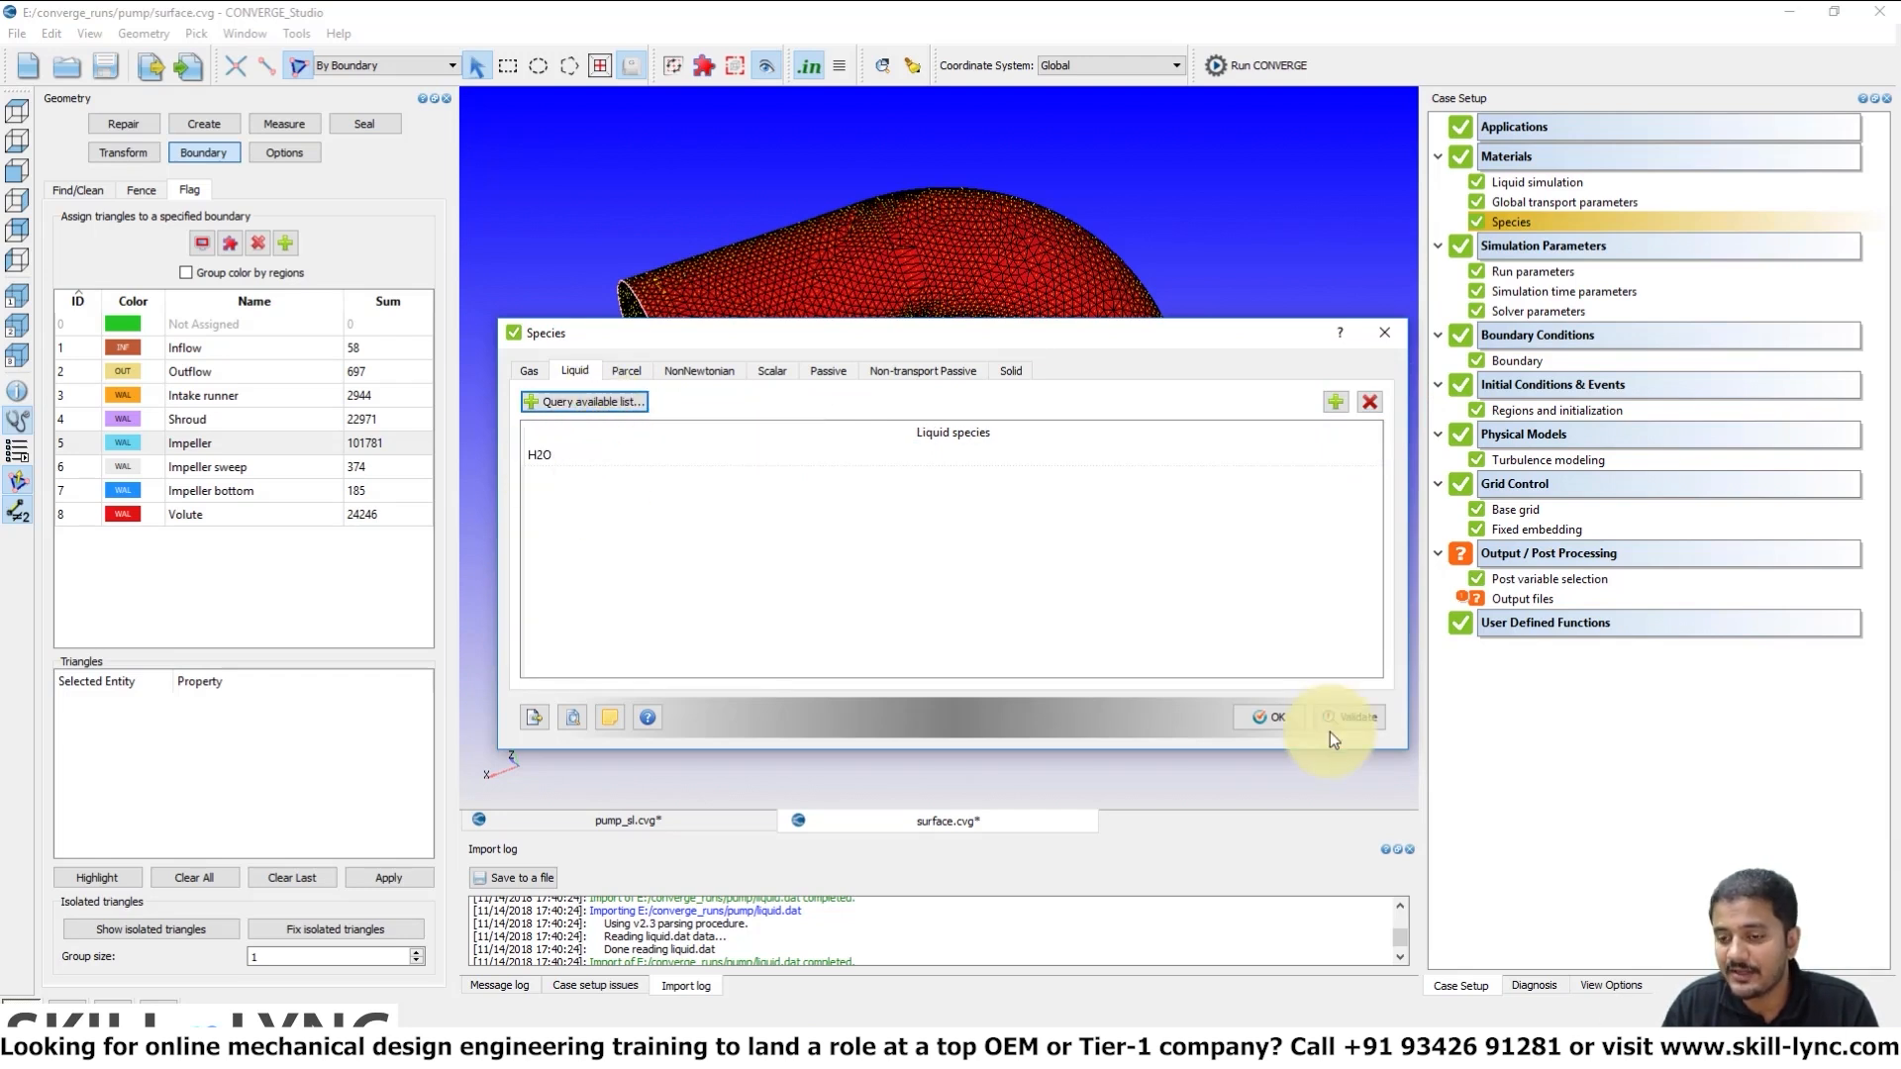
{"action": "left_click", "coordinate": [1277, 717]}
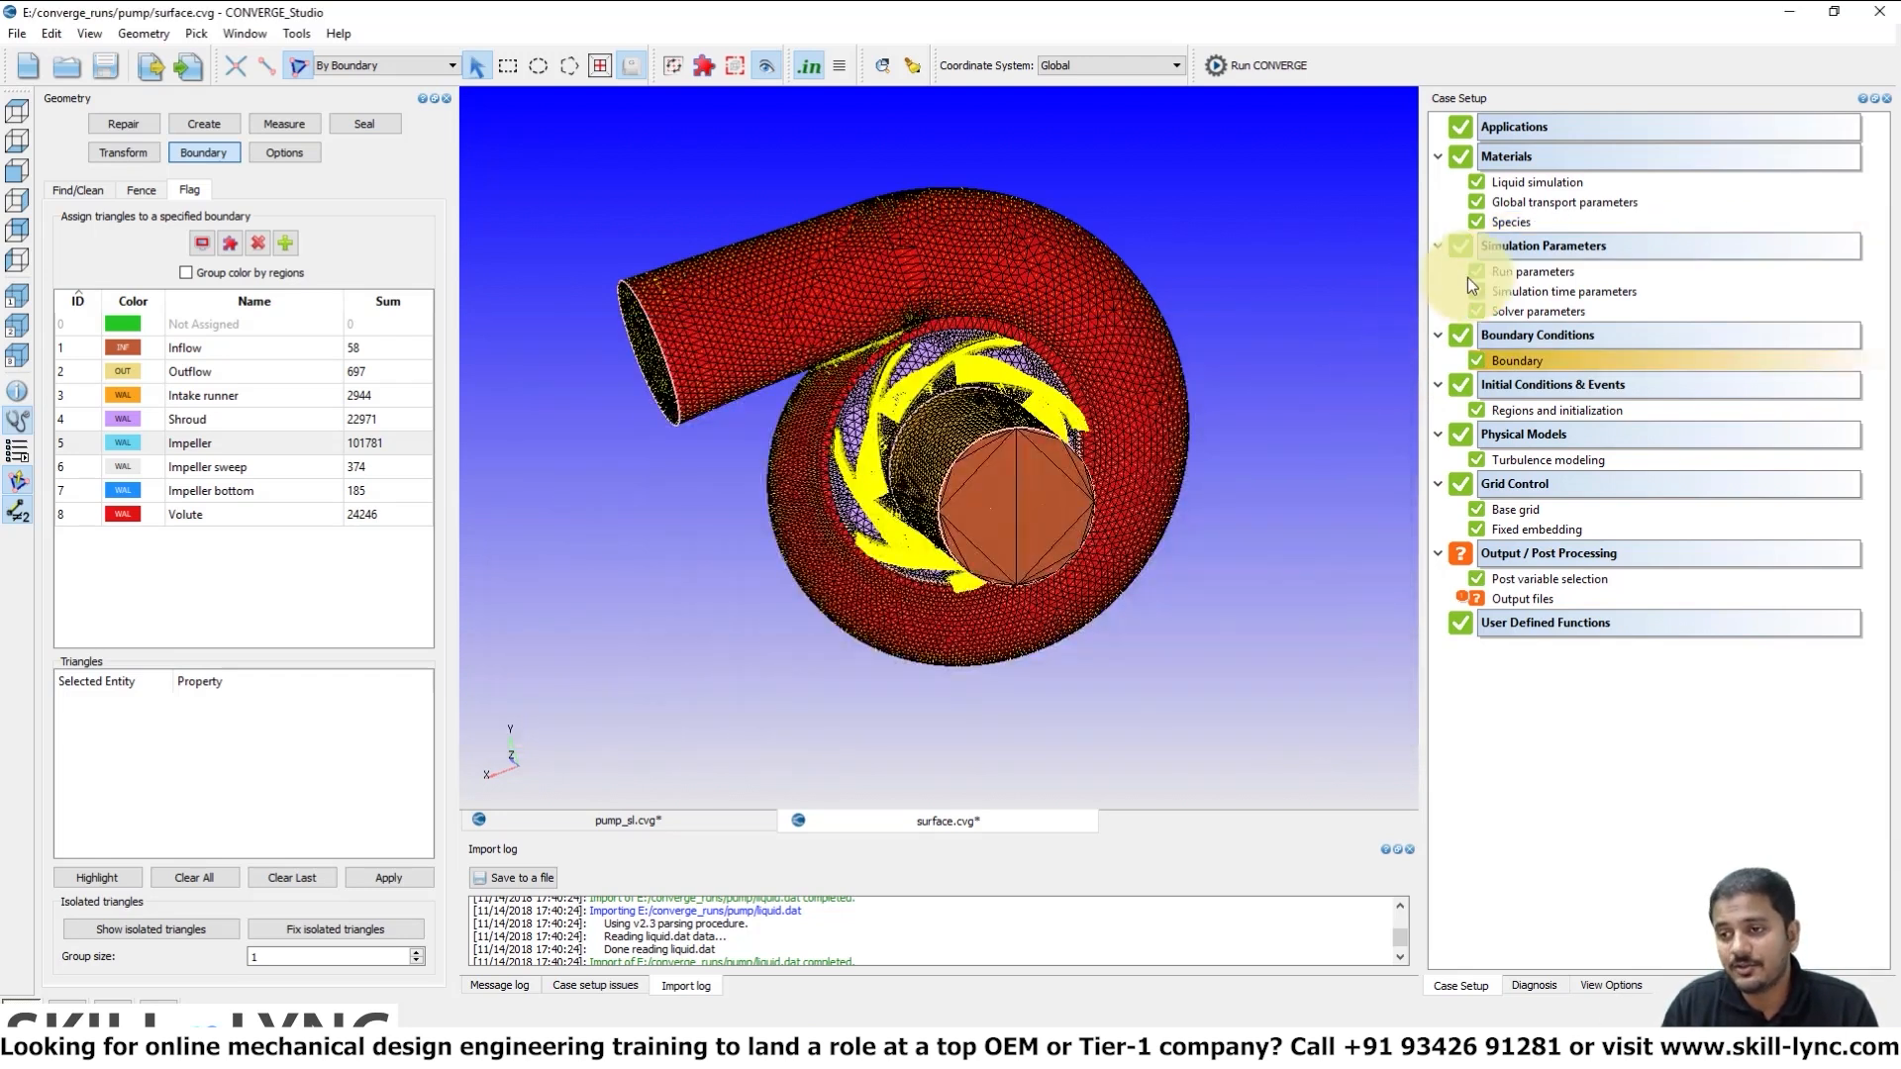
Set the liquid flow solver to Incompressible in the run parameters and load the solver defaults for the Liquid / Transient case
{"action": "double_click", "coordinate": [1500, 274]}
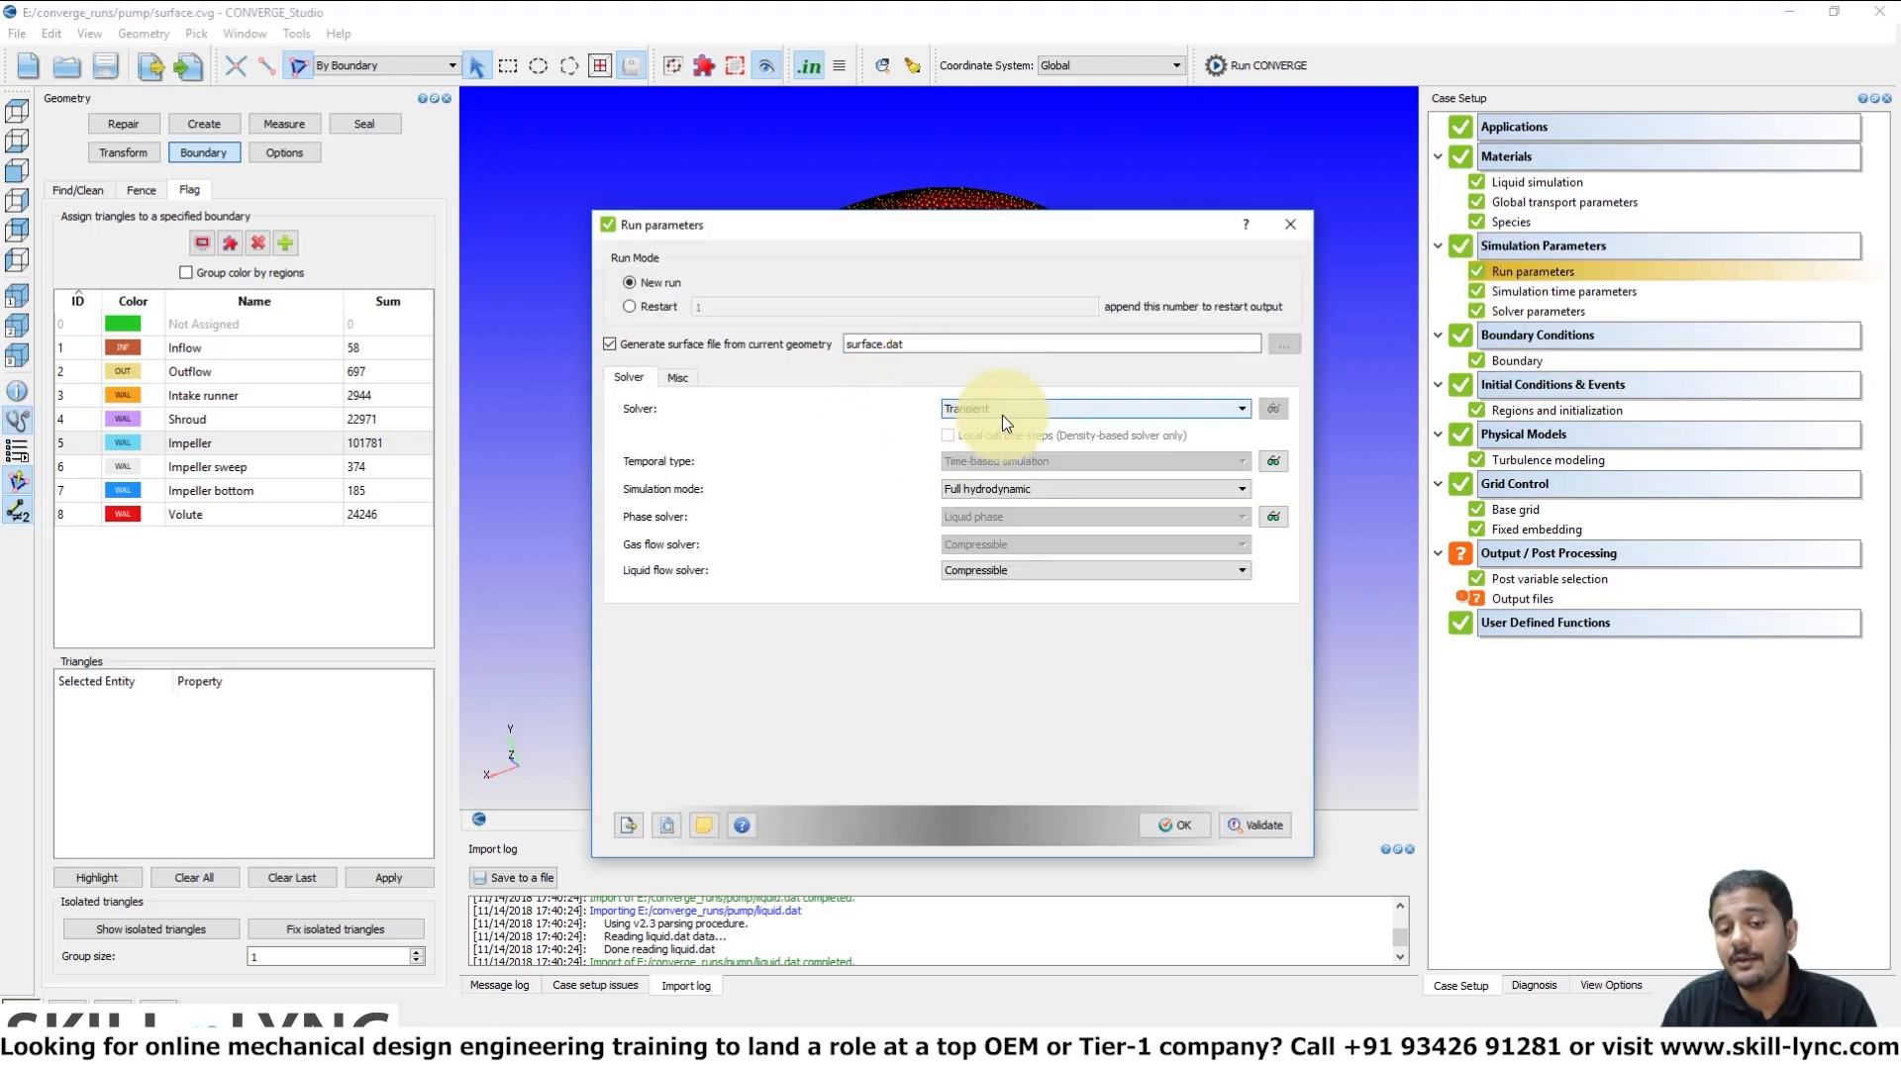
{"action": "mouse_move", "coordinate": [1002, 414]}
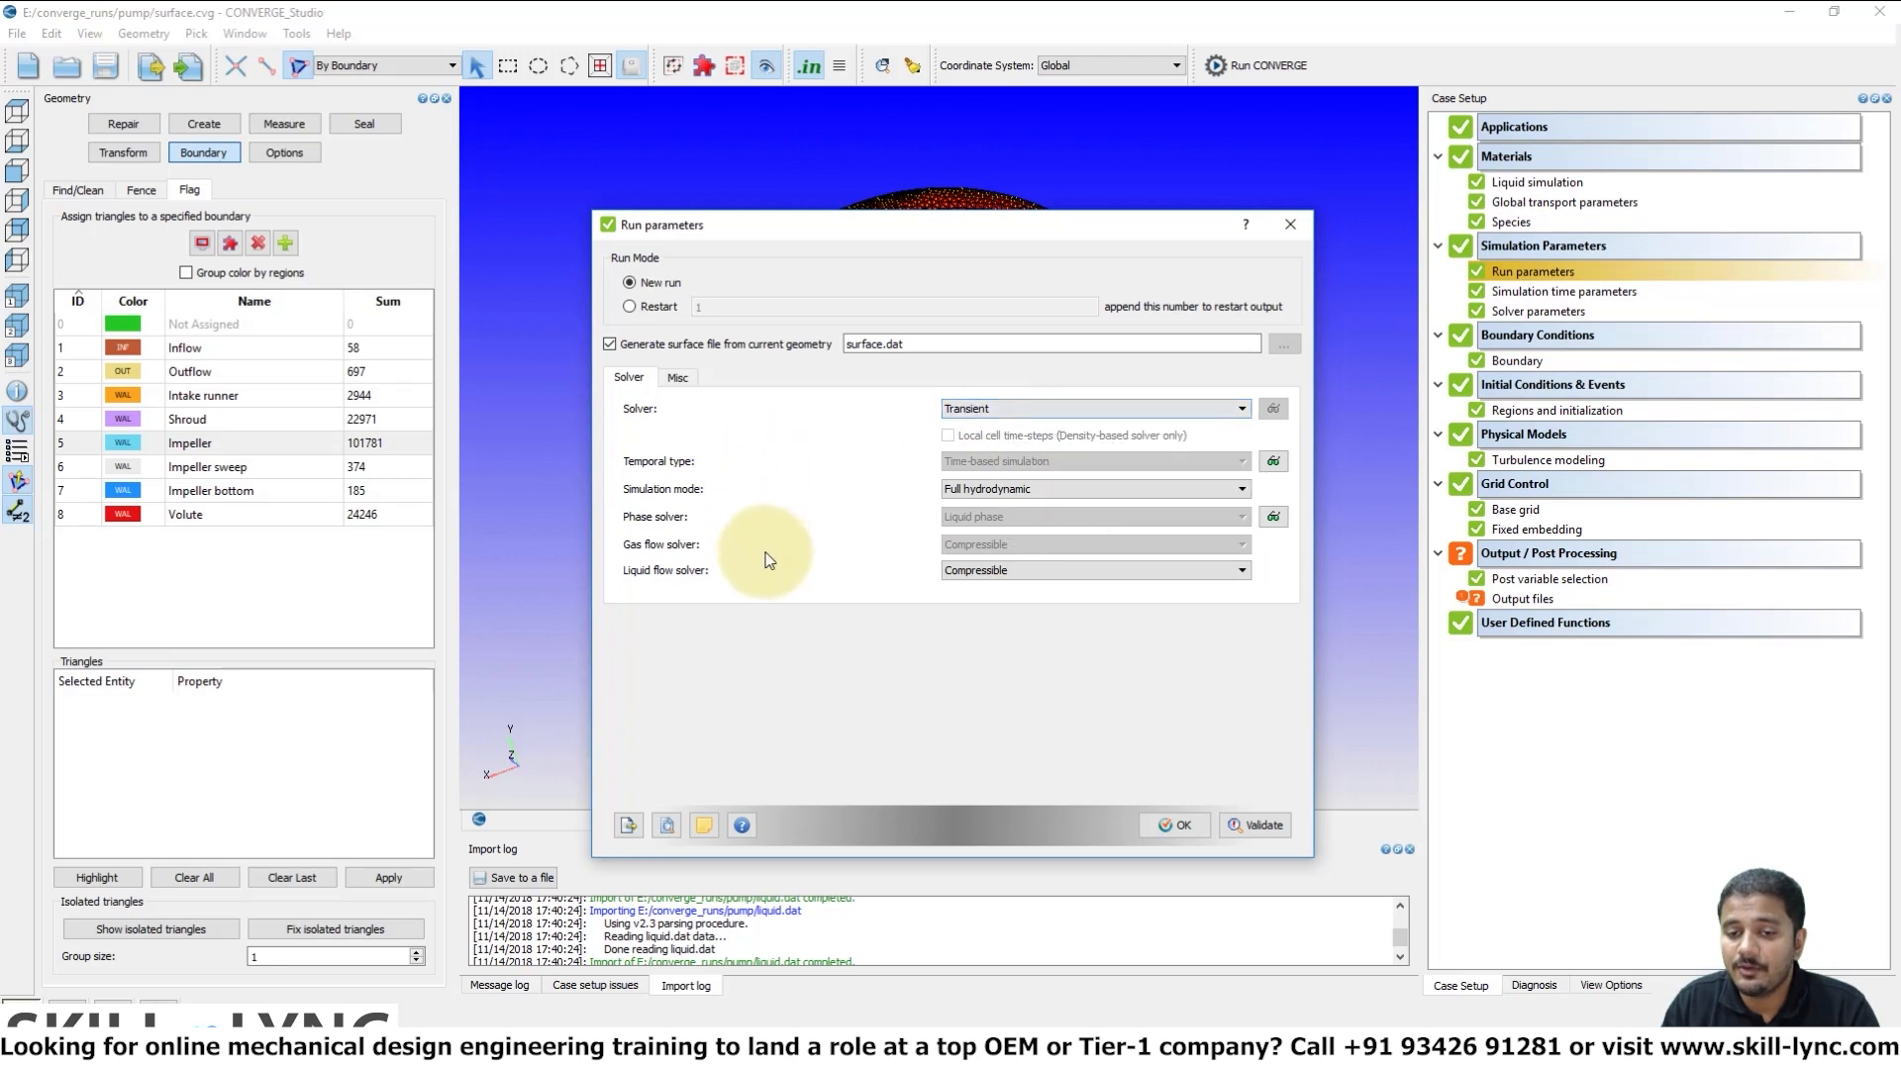
{"action": "left_click", "coordinate": [994, 578]}
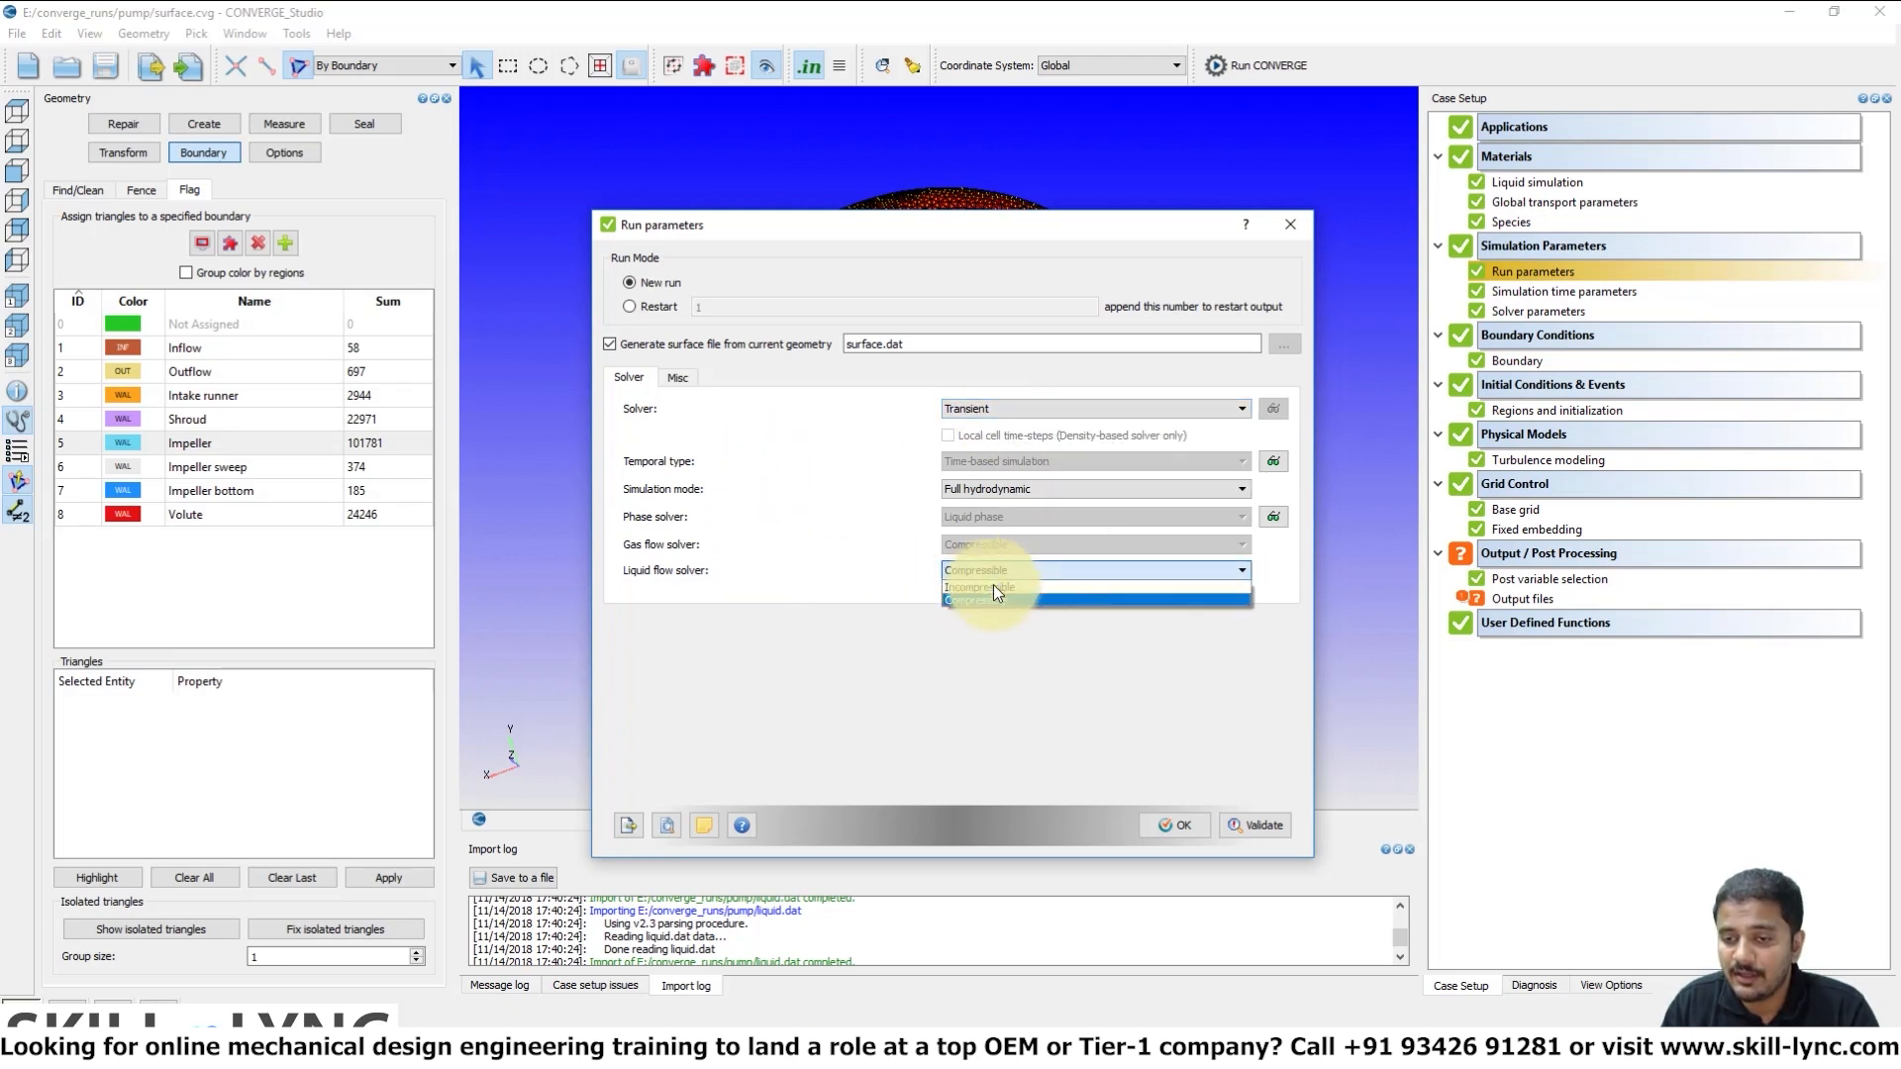
{"action": "left_click", "coordinate": [994, 598]}
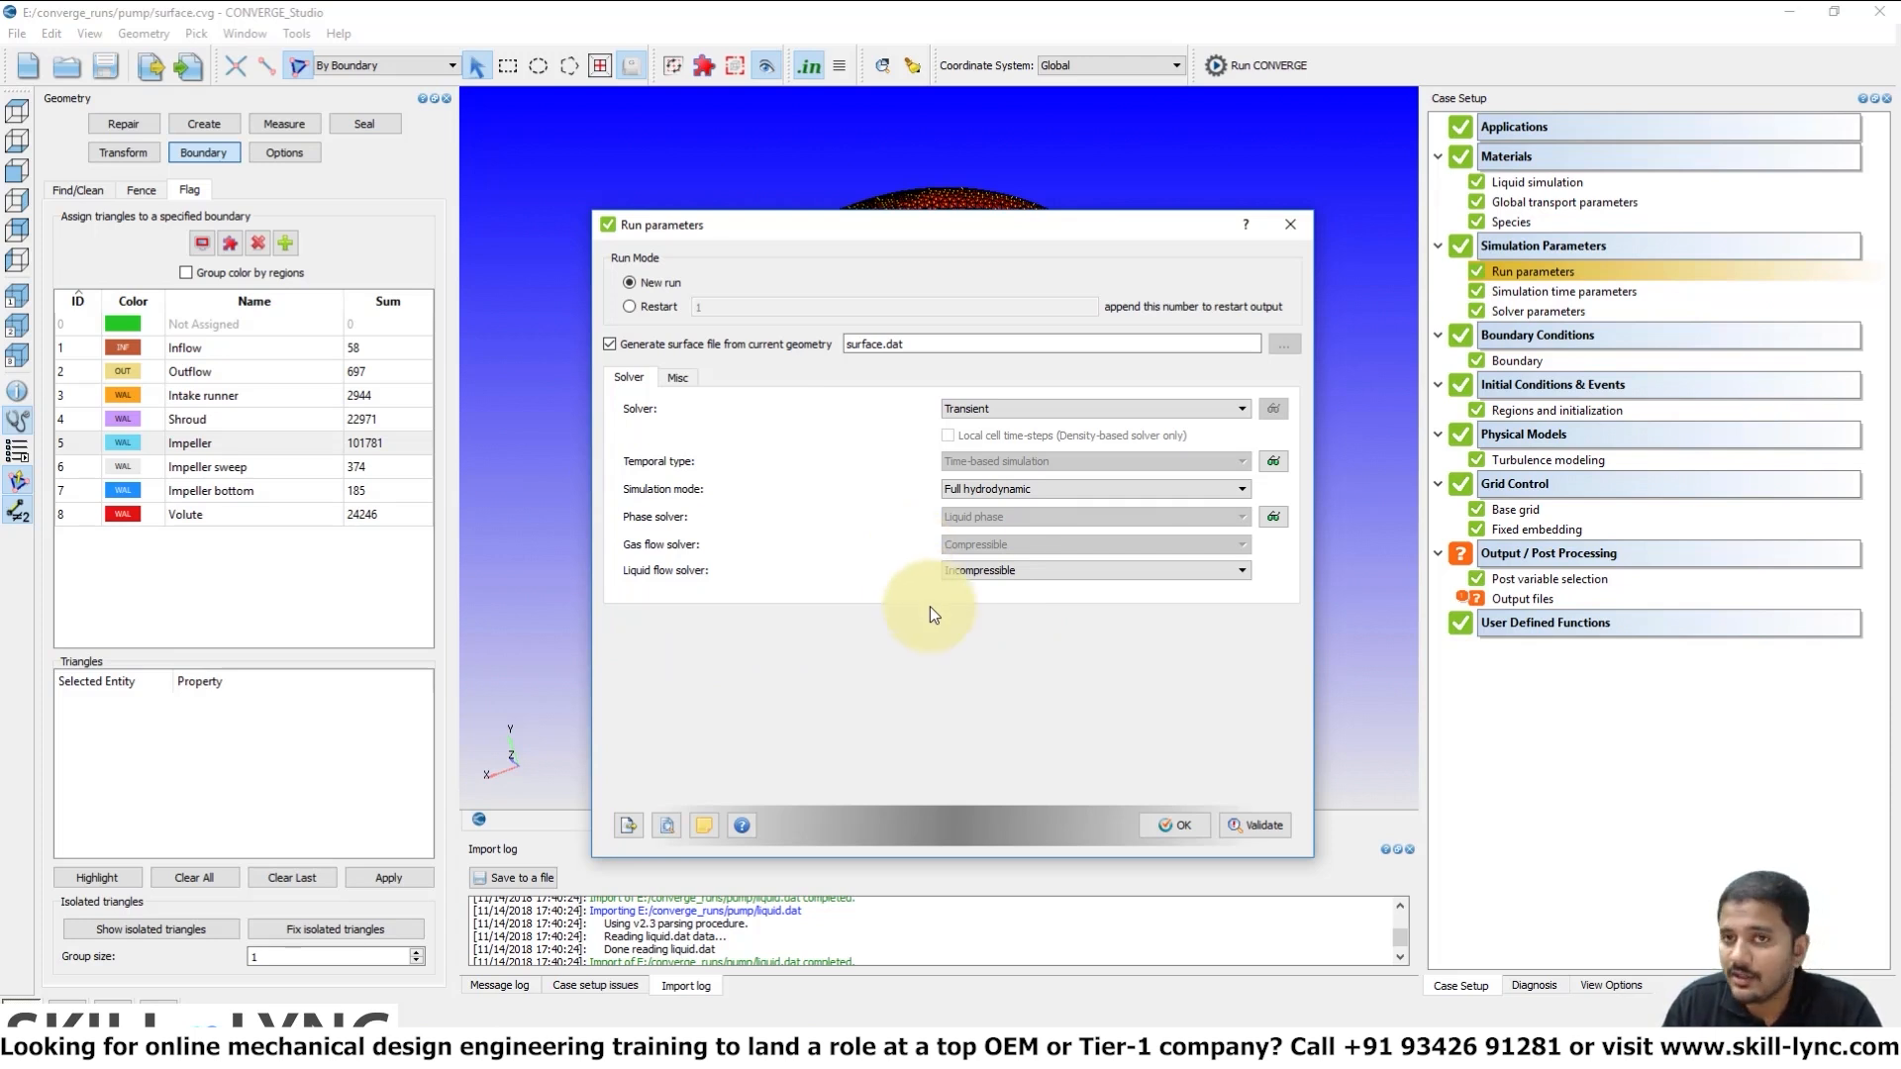
{"action": "left_click", "coordinate": [1161, 825]}
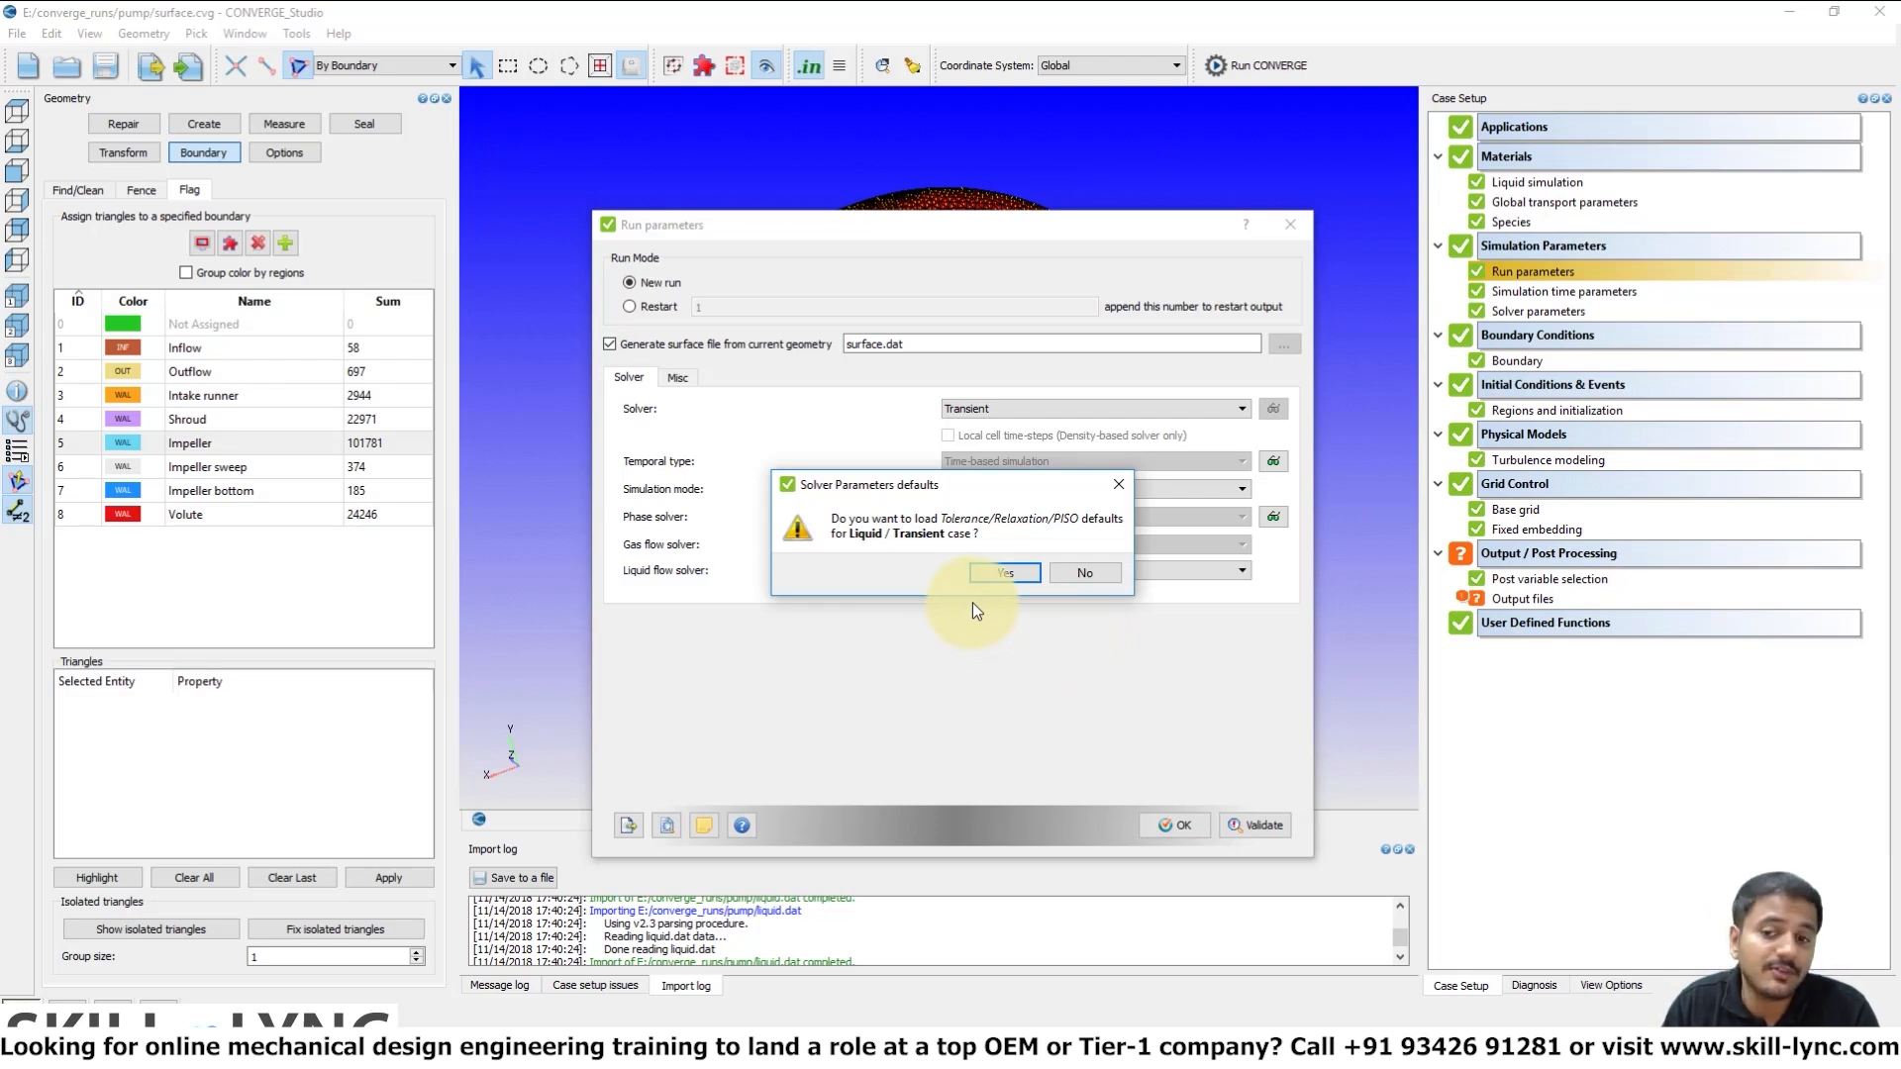
{"action": "left_click", "coordinate": [1000, 572]}
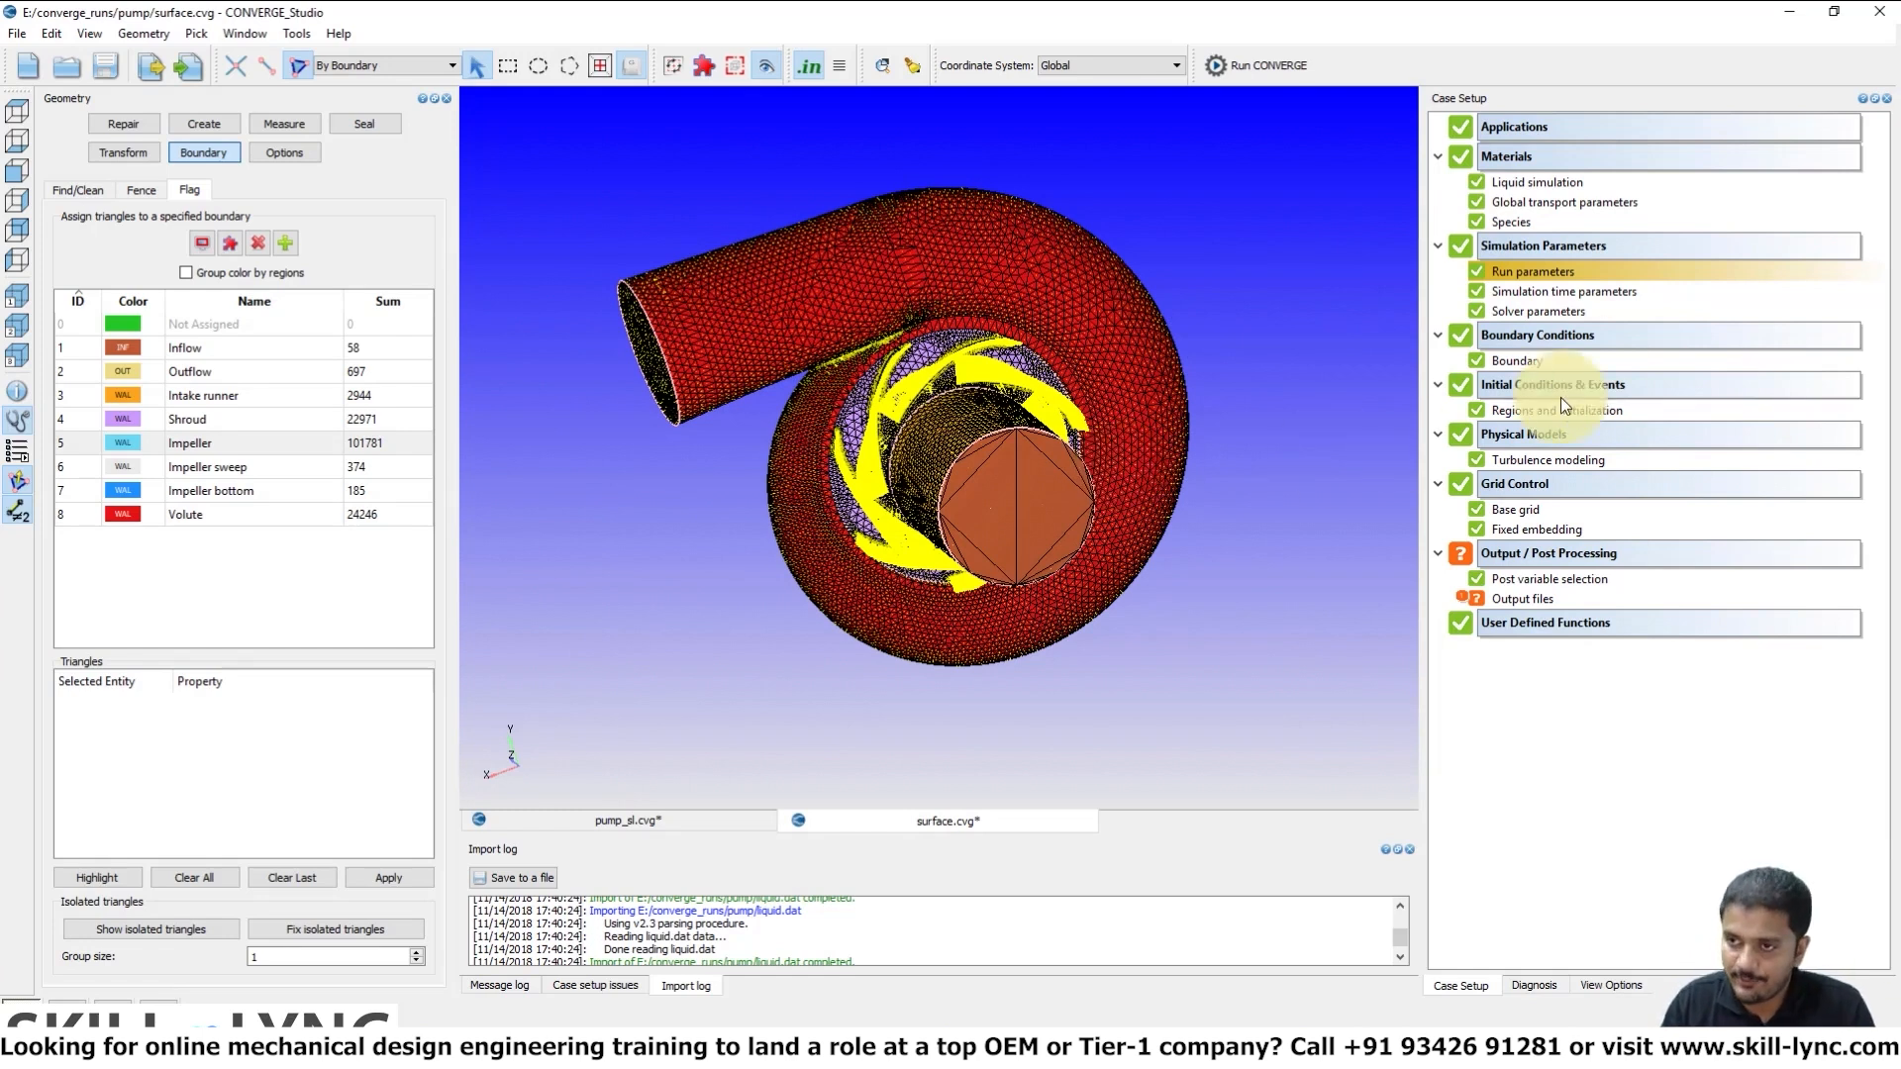
Review the end time in the simulation time parameters and the PISO settings in the solver parameters
{"action": "double_click", "coordinate": [1576, 292]}
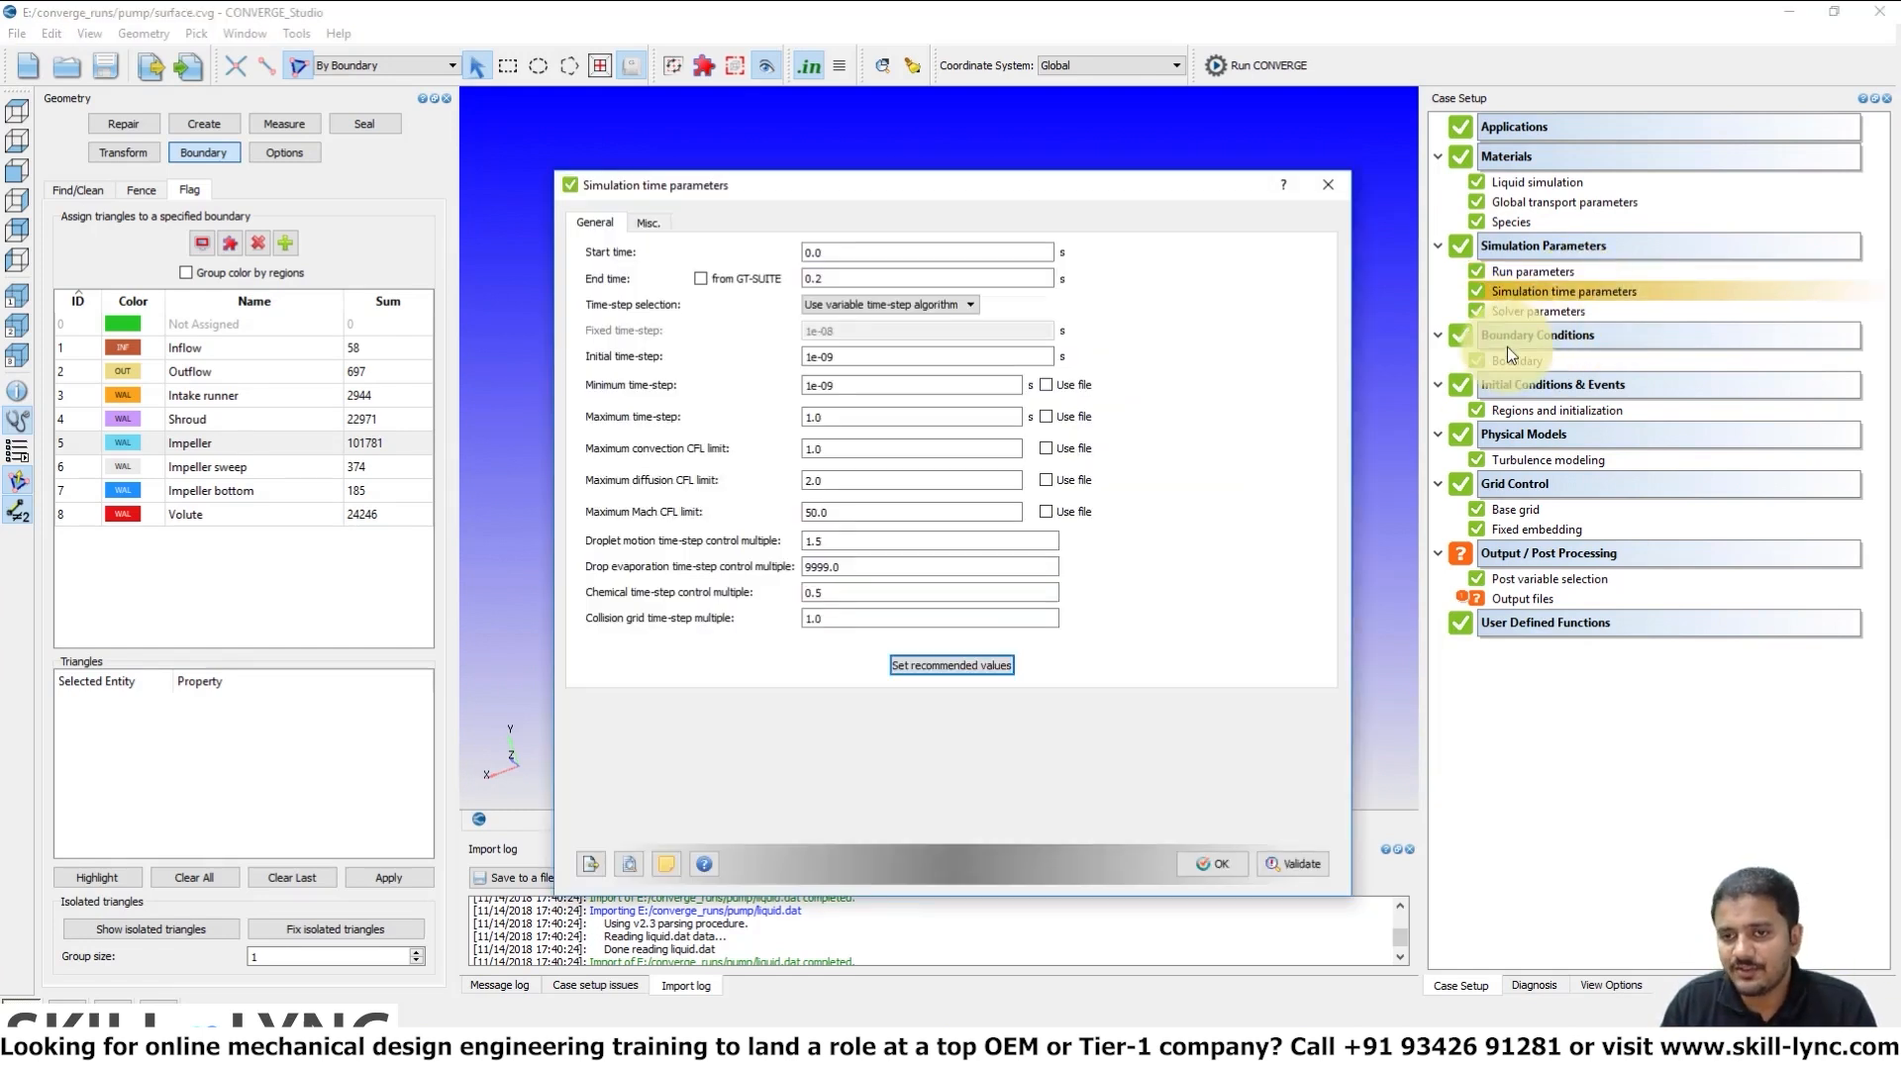
{"action": "left_click_drag", "start_coordinate": [866, 280], "coordinate": [649, 266]}
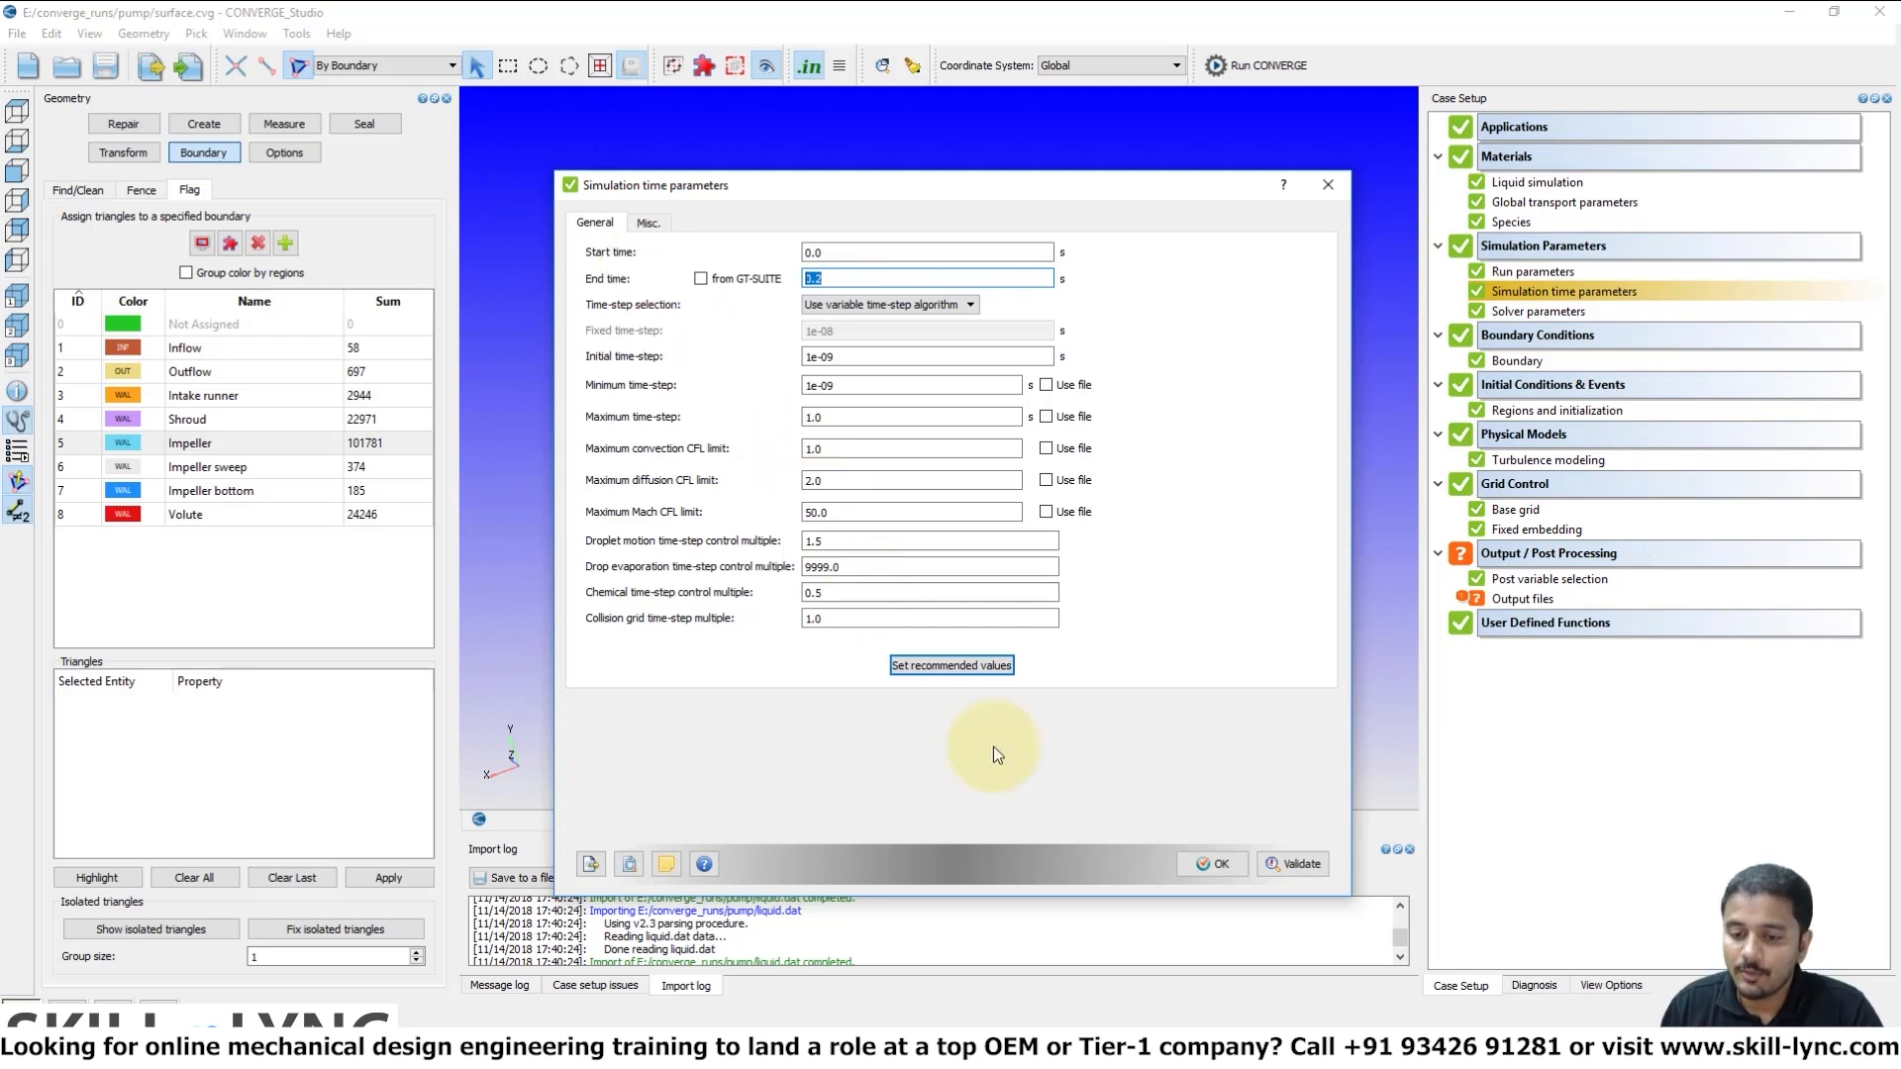
{"action": "left_click", "coordinate": [1214, 865]}
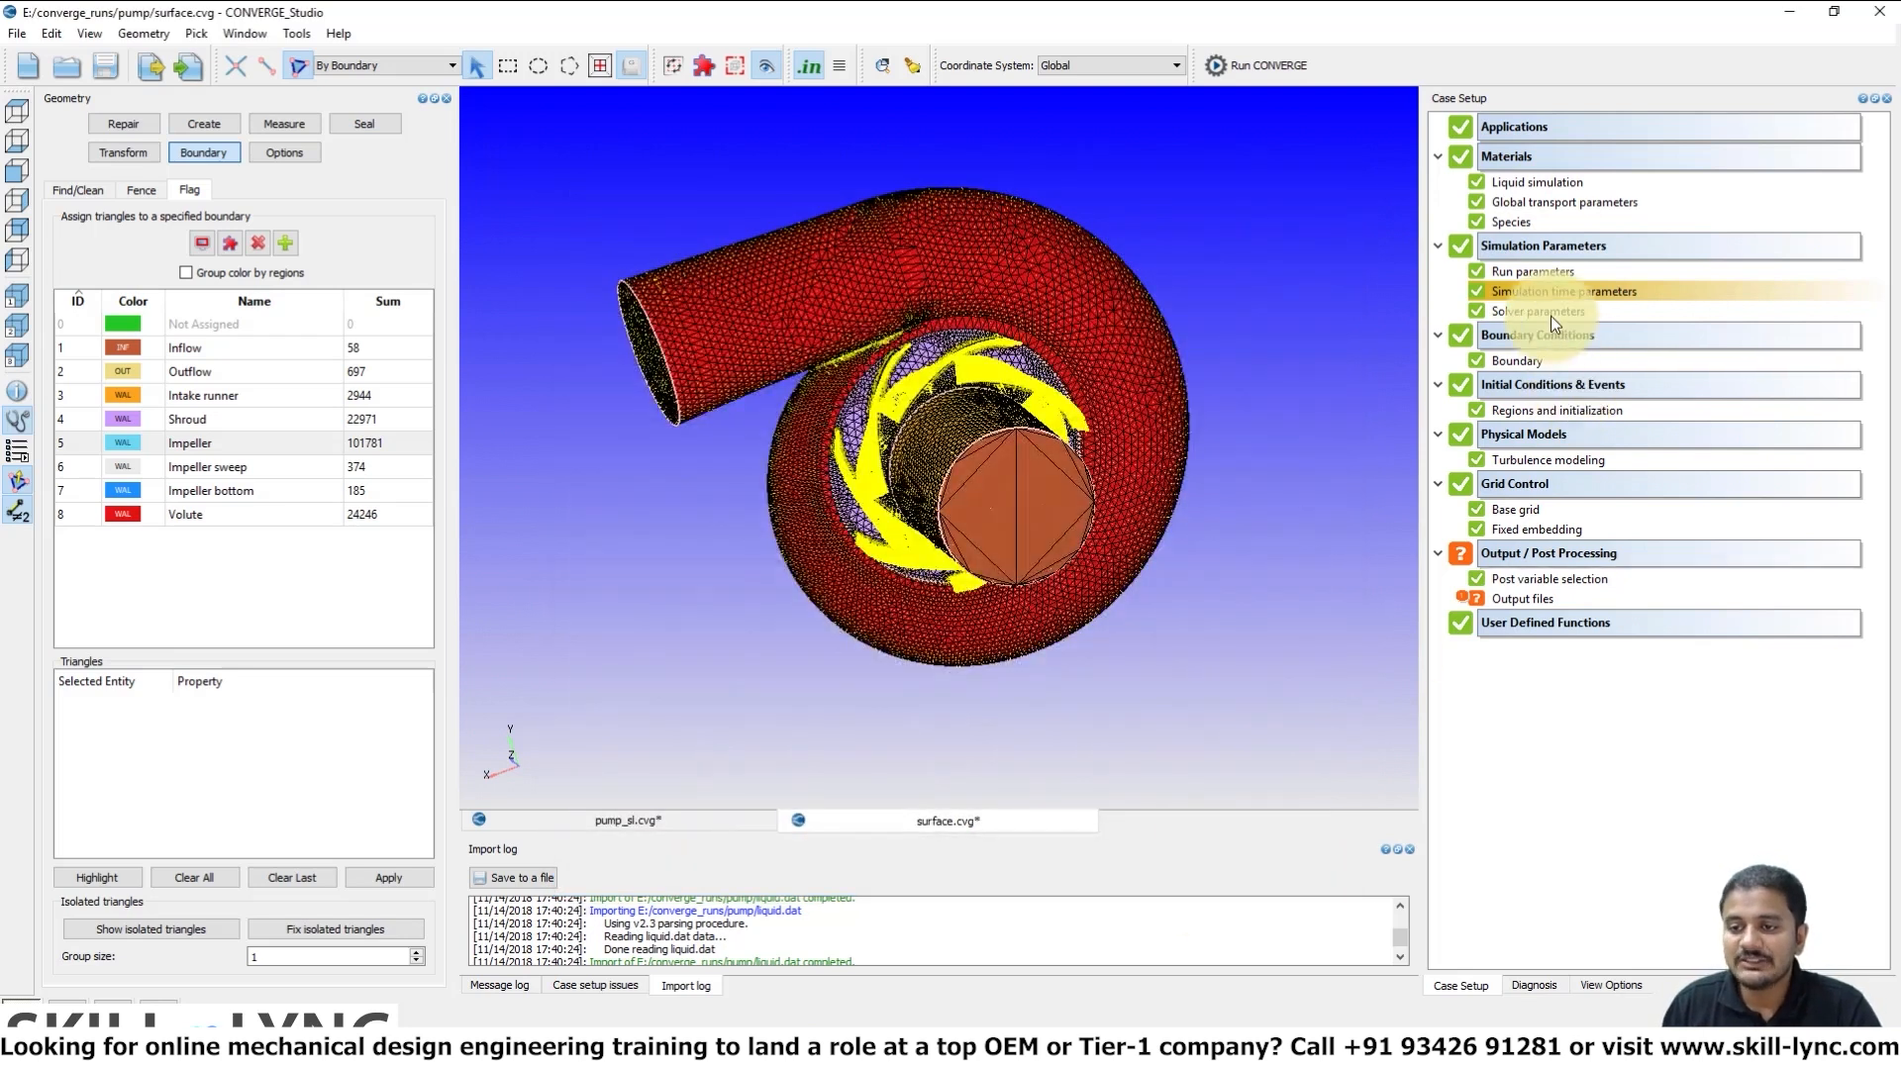
{"action": "double_click", "coordinate": [1546, 312]}
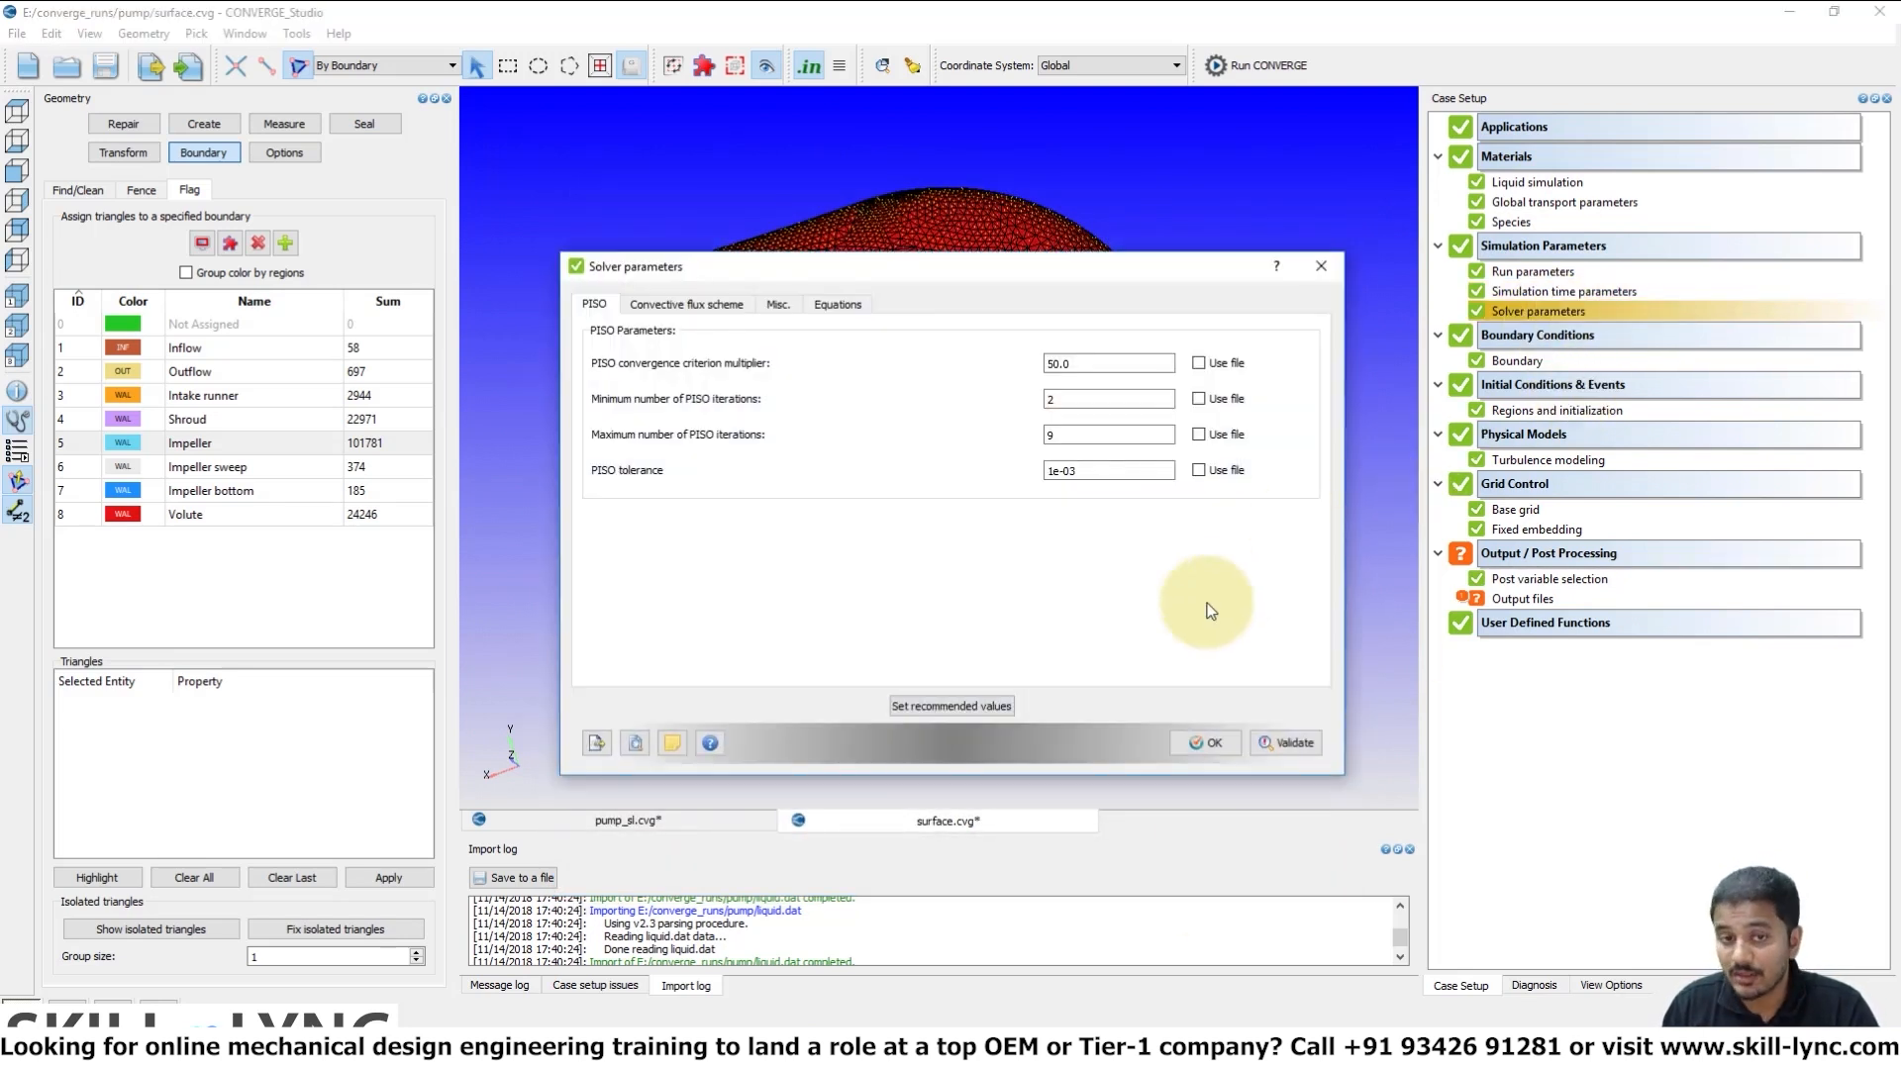
{"action": "left_click", "coordinate": [1206, 743]}
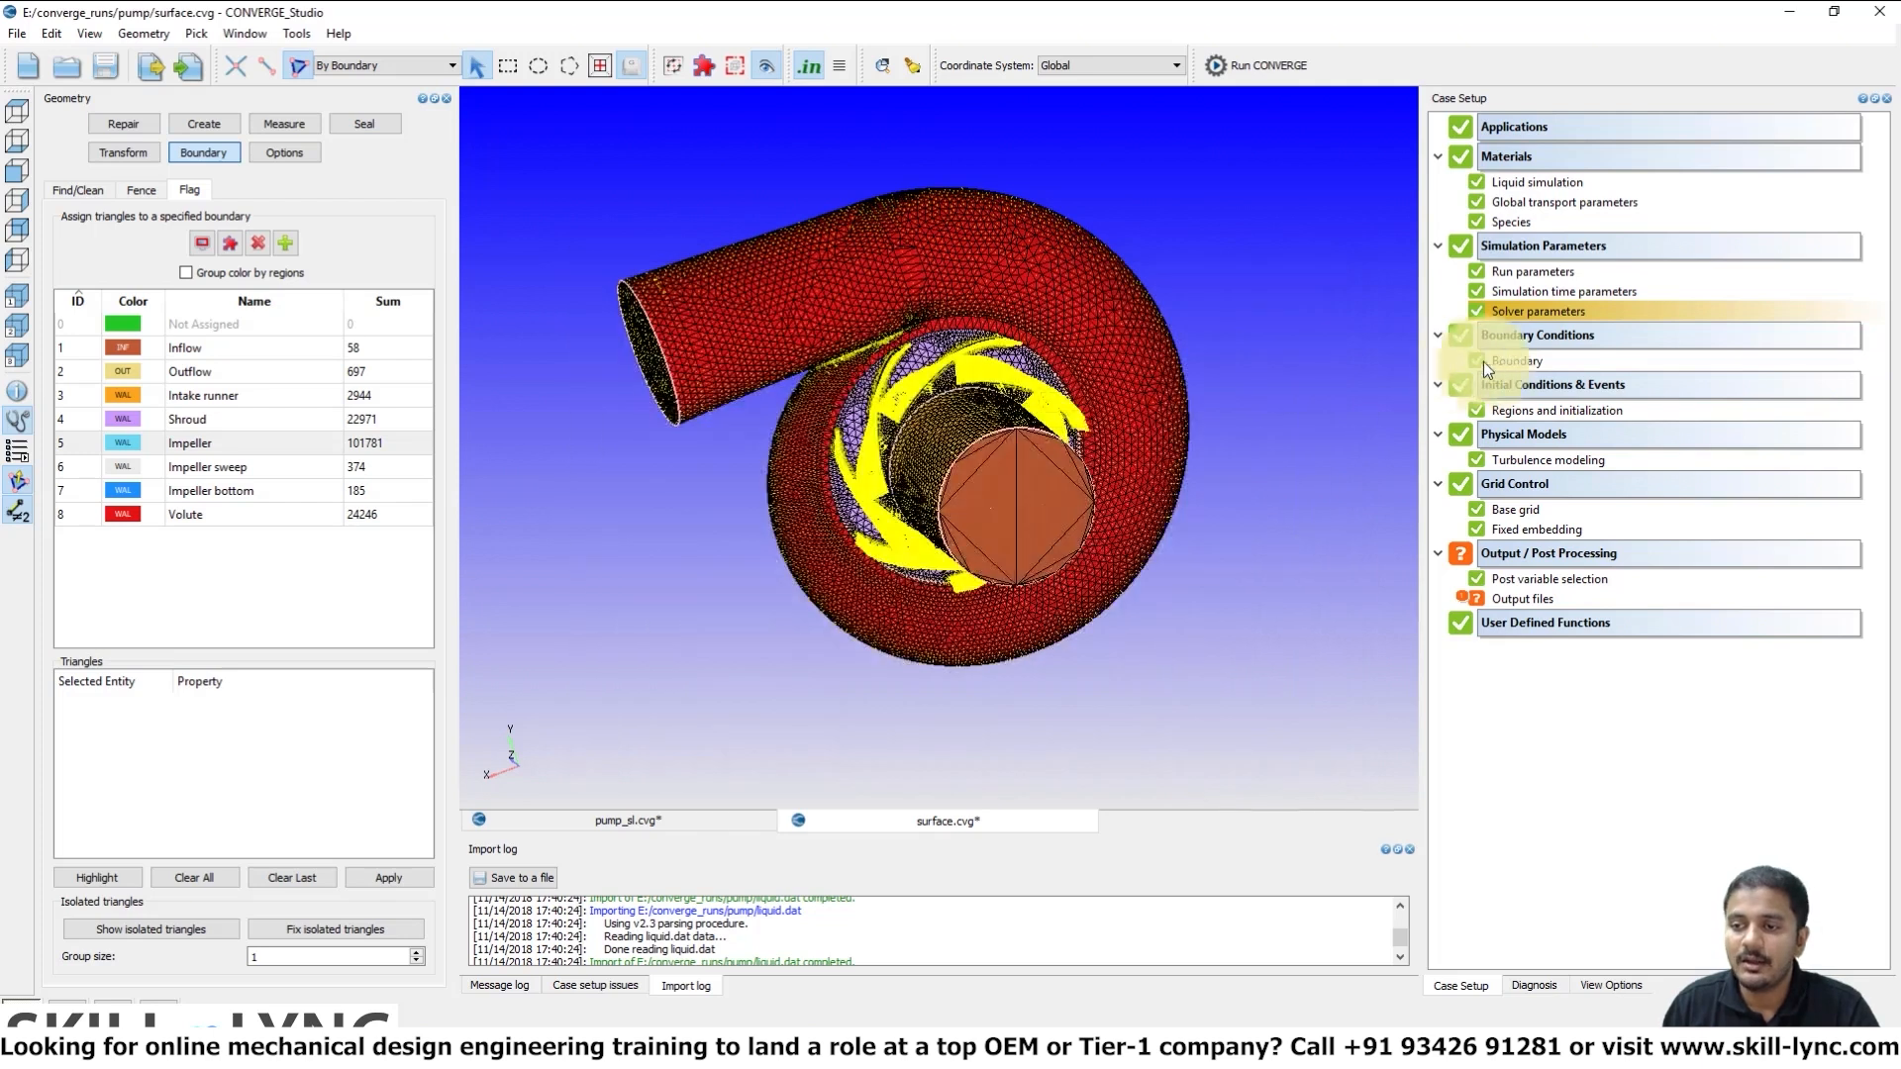
Examine the Inflow boundary's total pressure and the Outflow boundary's mass flow condition
{"action": "double_click", "coordinate": [1503, 360]}
{"action": "left_click", "coordinate": [582, 188]}
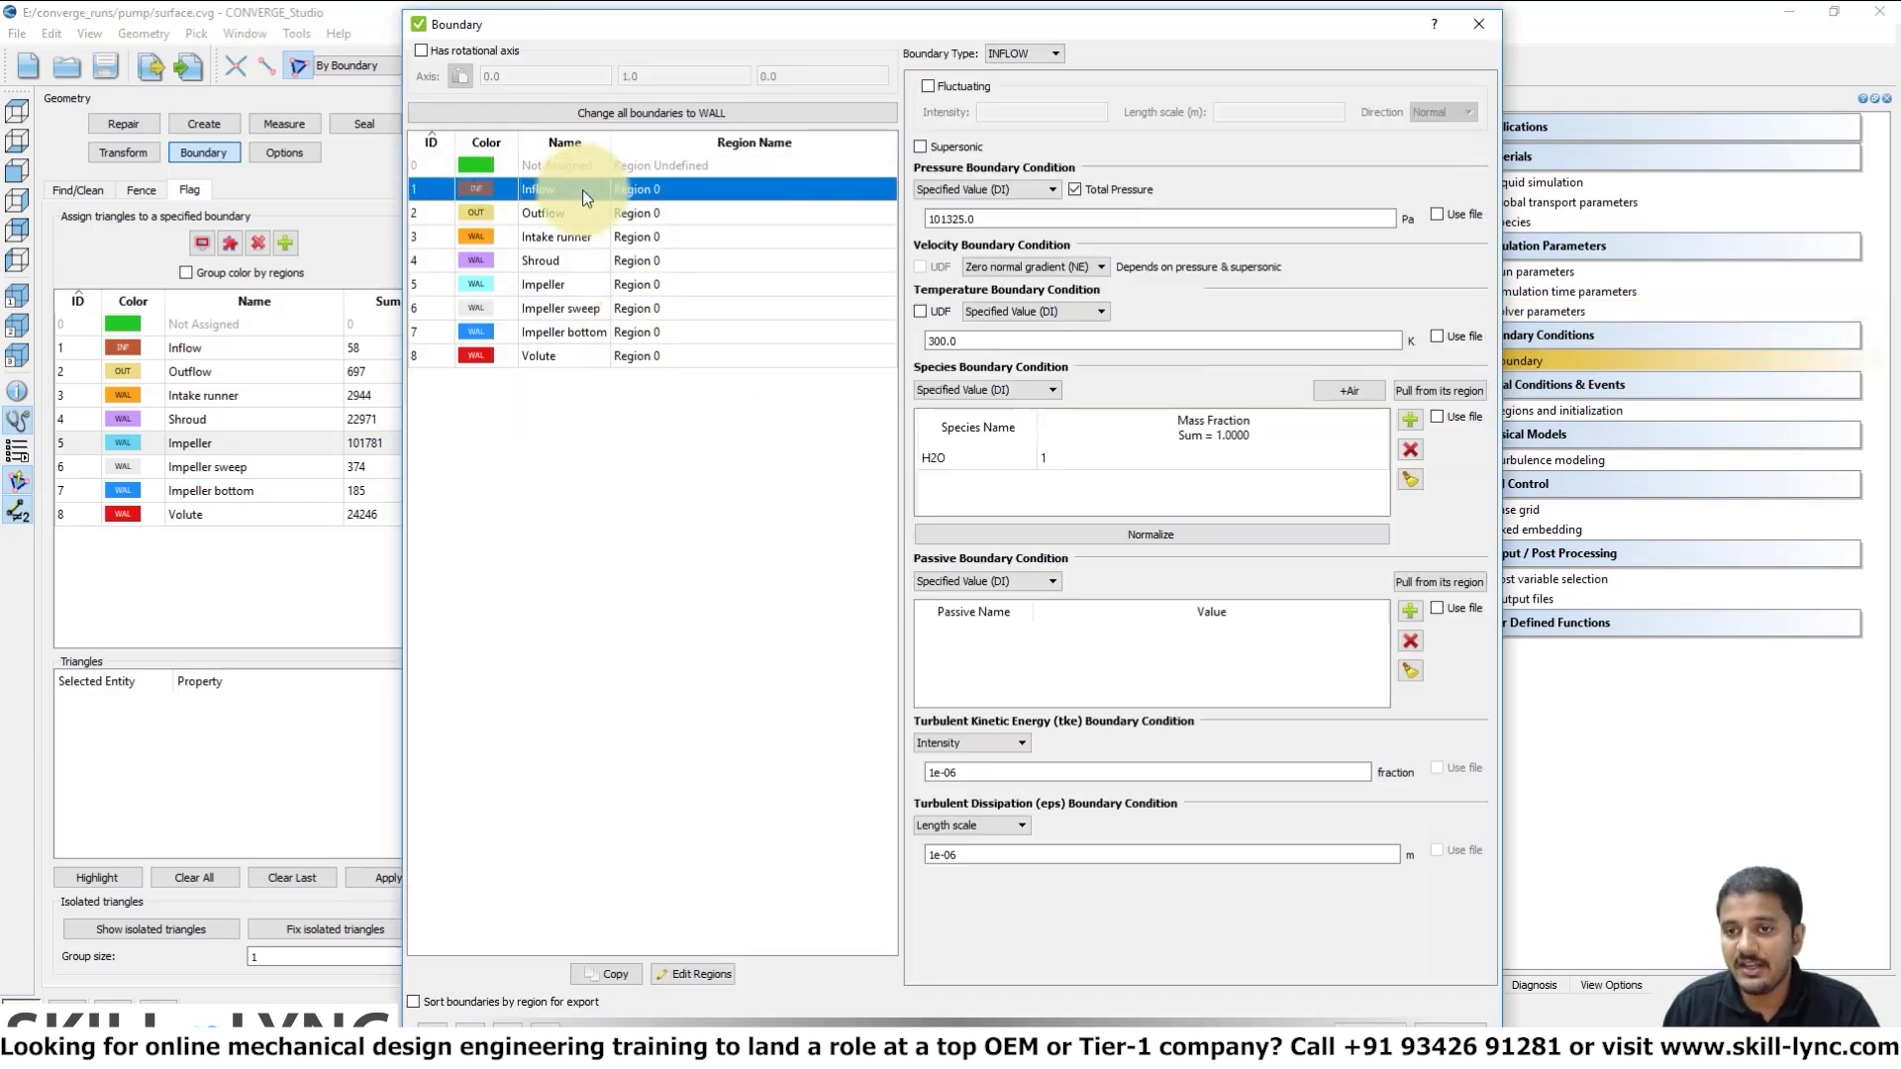
{"action": "left_click_drag", "start_coordinate": [1019, 220], "coordinate": [904, 217]}
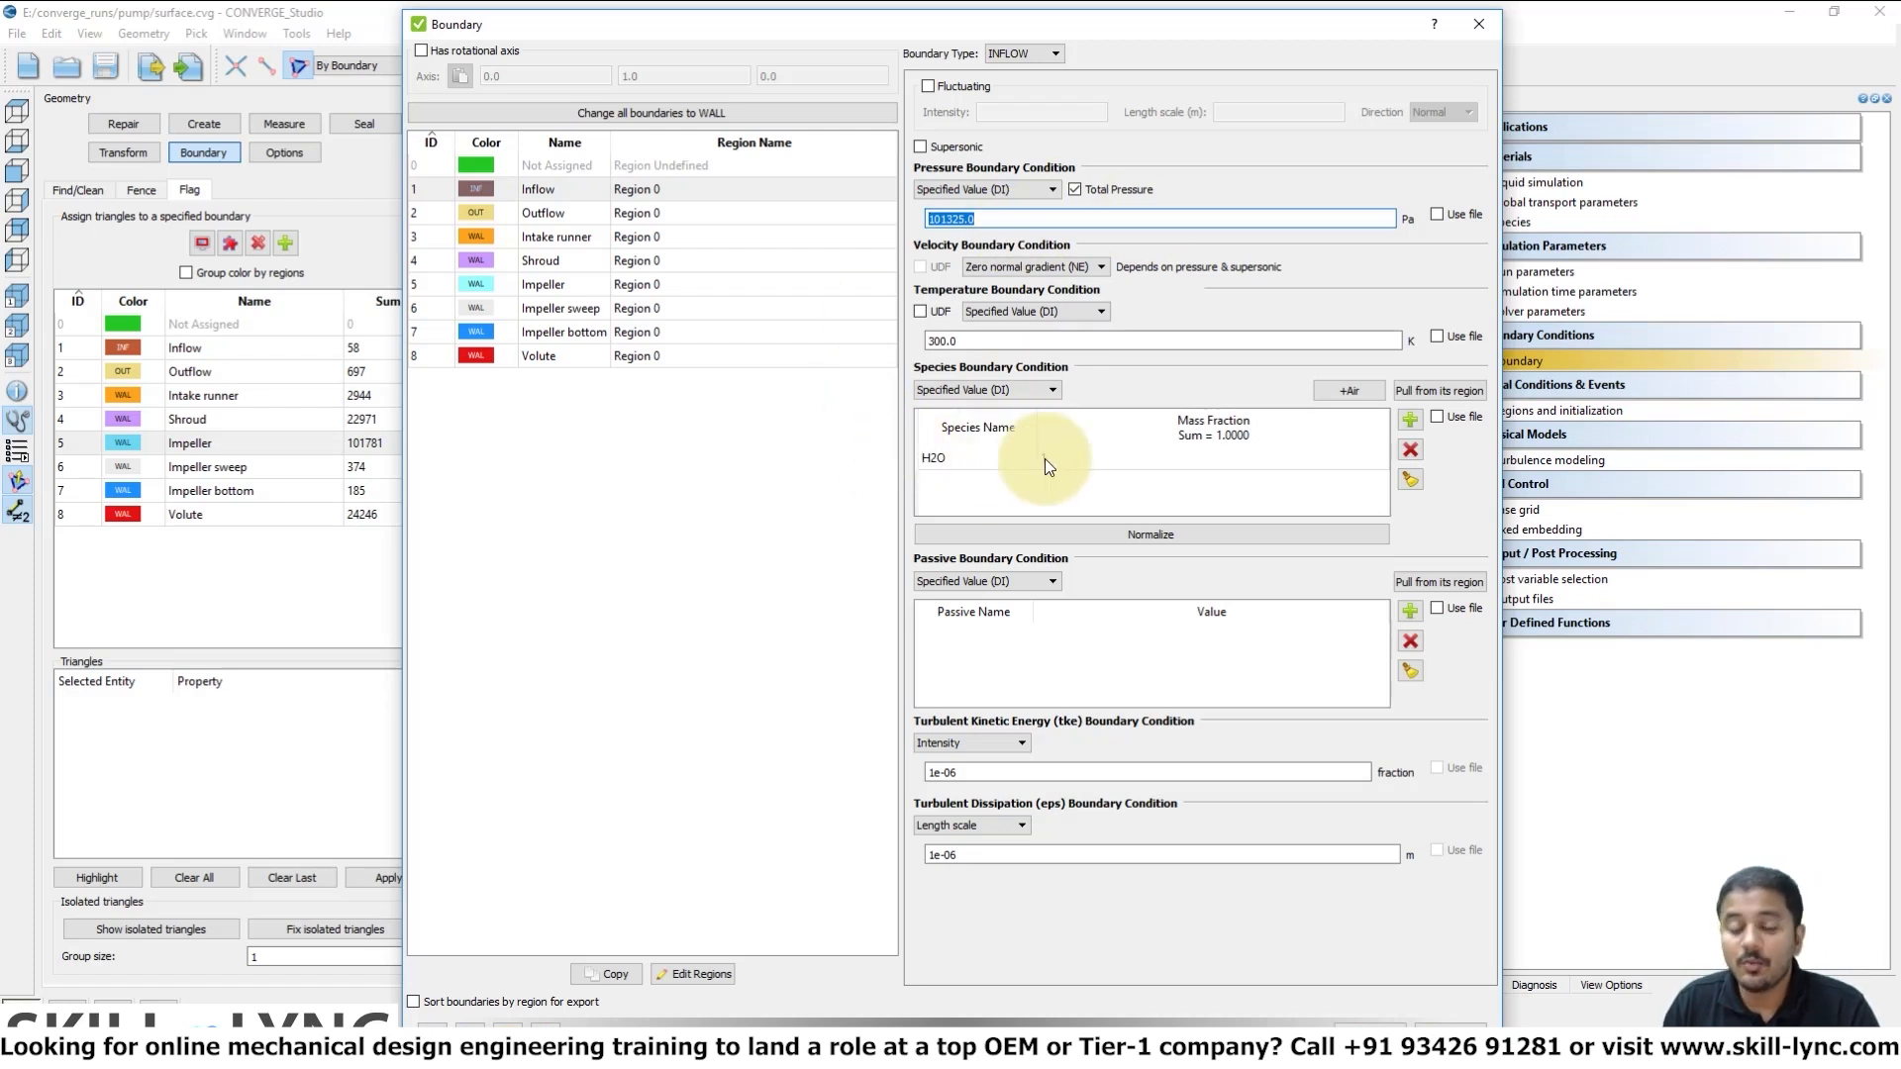
{"action": "left_click", "coordinate": [558, 213]}
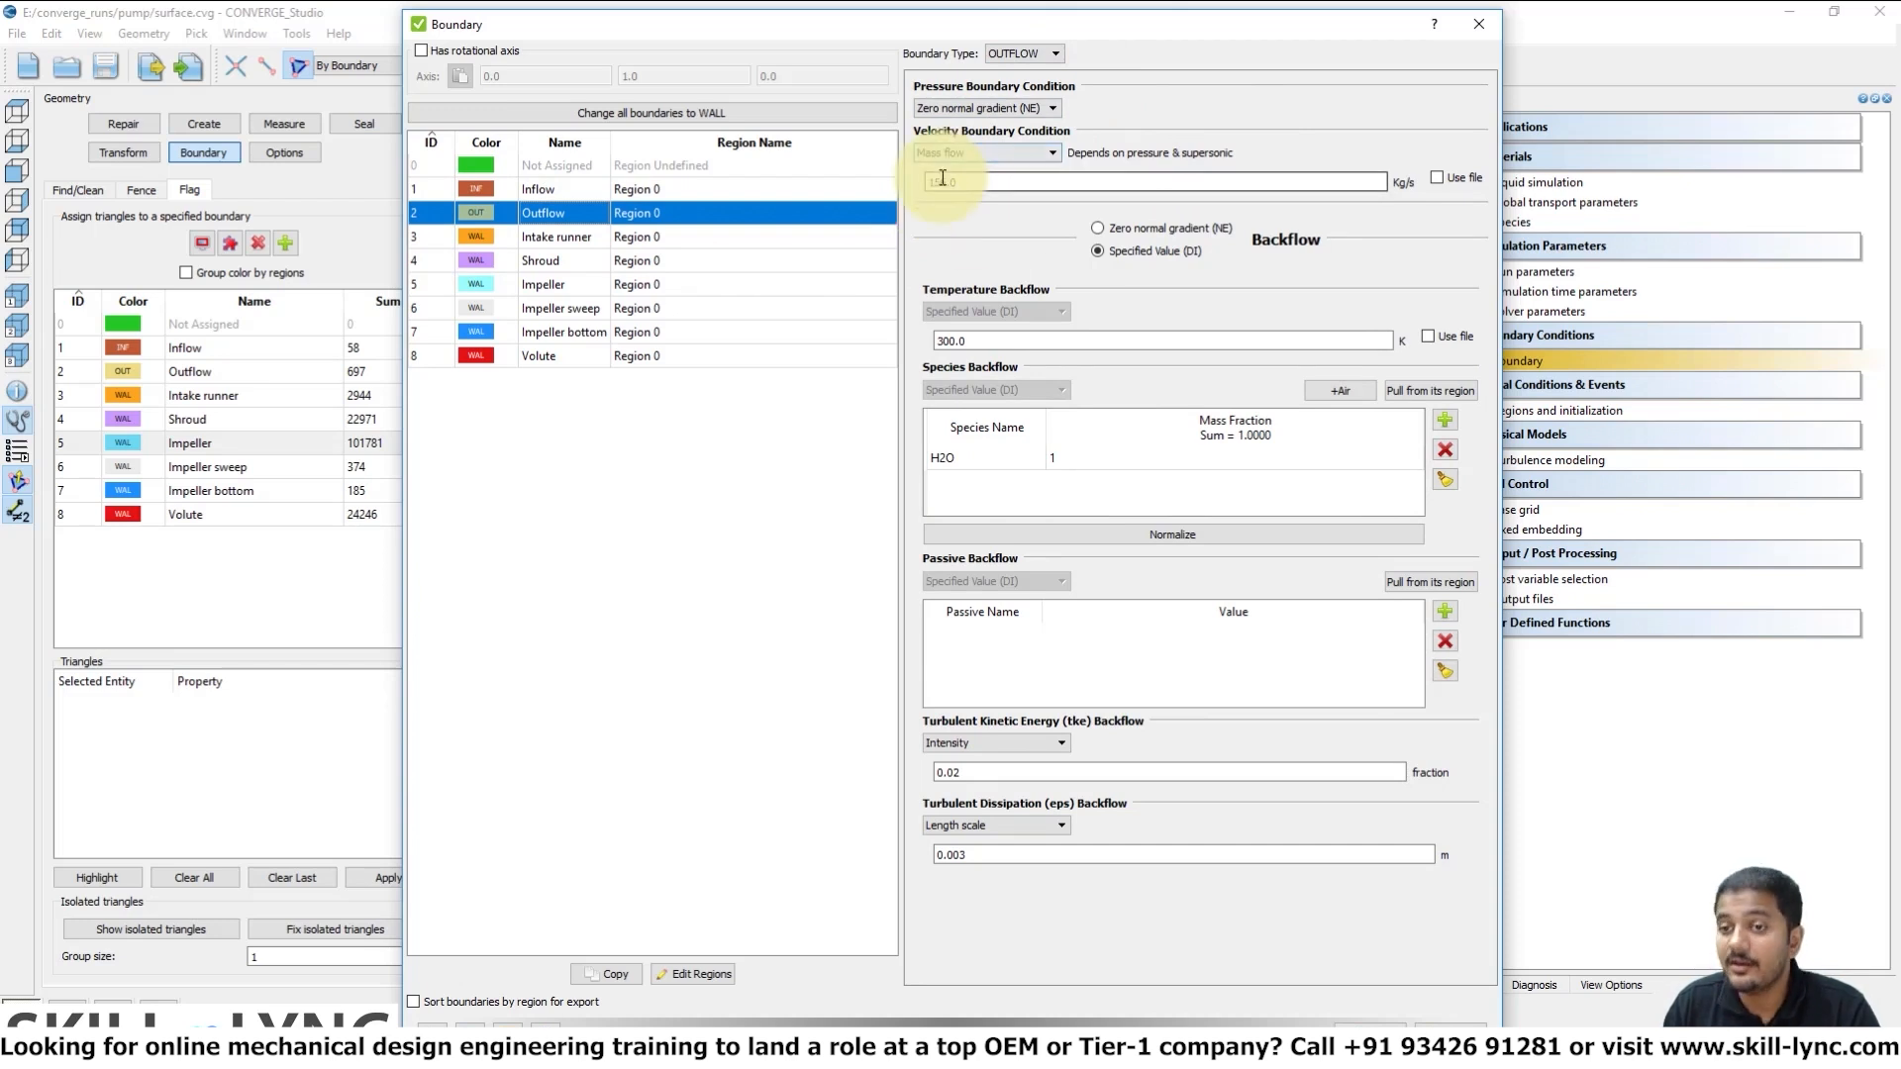
{"action": "left_click_drag", "start_coordinate": [975, 188], "coordinate": [884, 188]}
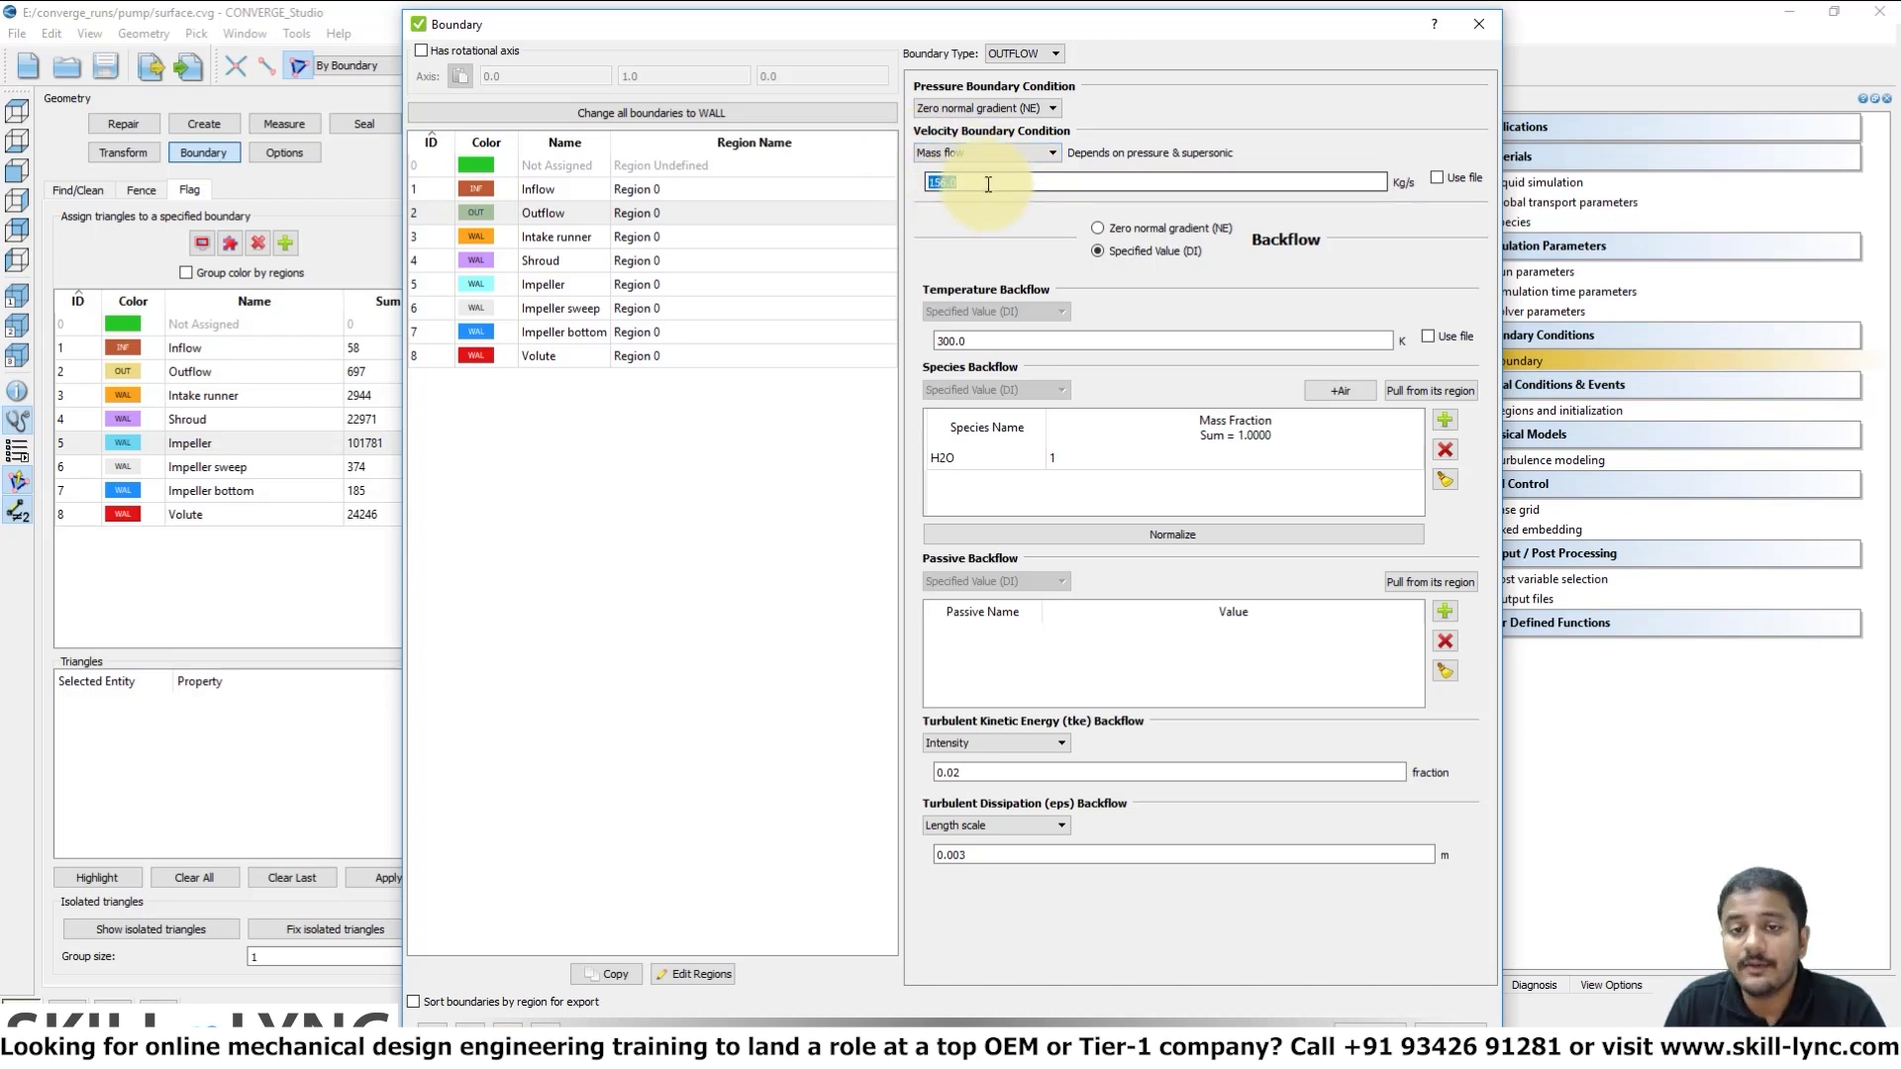
{"action": "left_click_drag", "start_coordinate": [984, 183], "coordinate": [905, 183]}
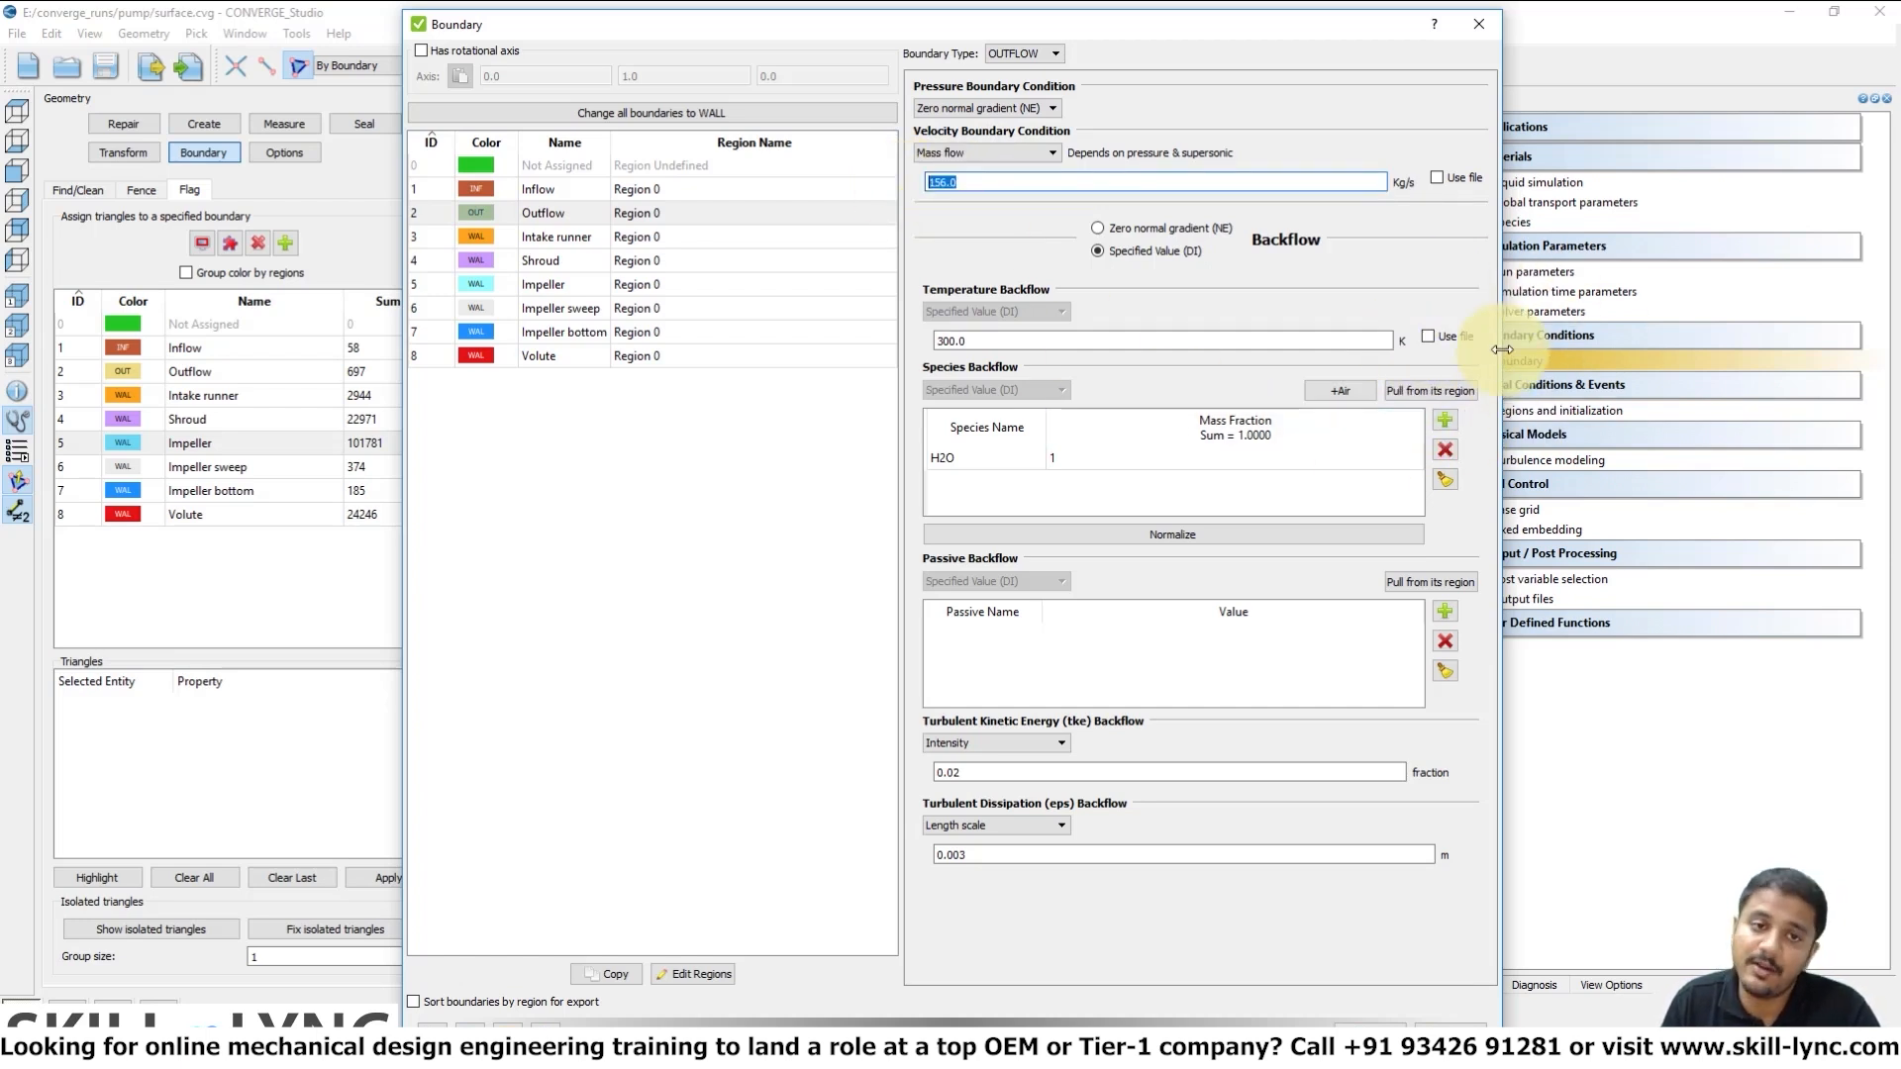
Examine the wall motion of the Intake runner and Shroud boundaries and the Impeller's rotation rate and rotation axis
{"action": "left_click", "coordinate": [580, 245]}
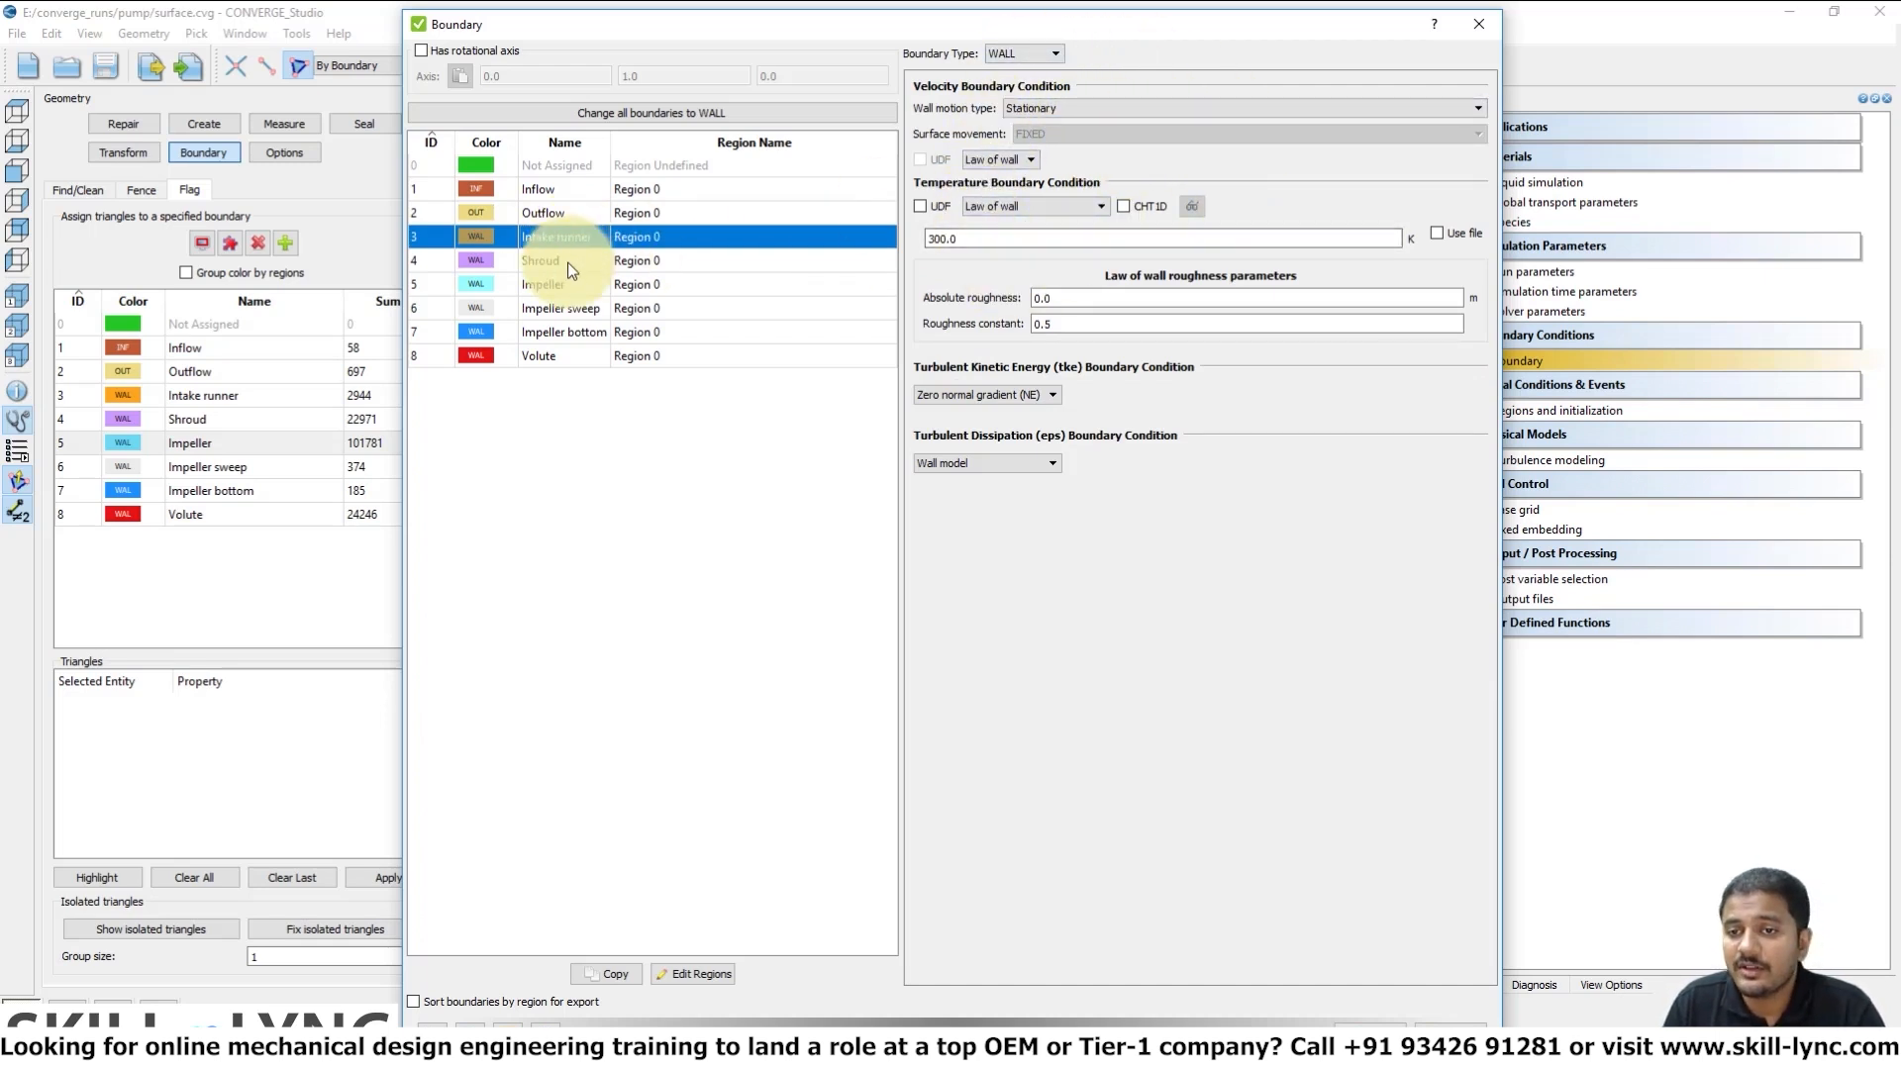
{"action": "left_click", "coordinate": [631, 261]}
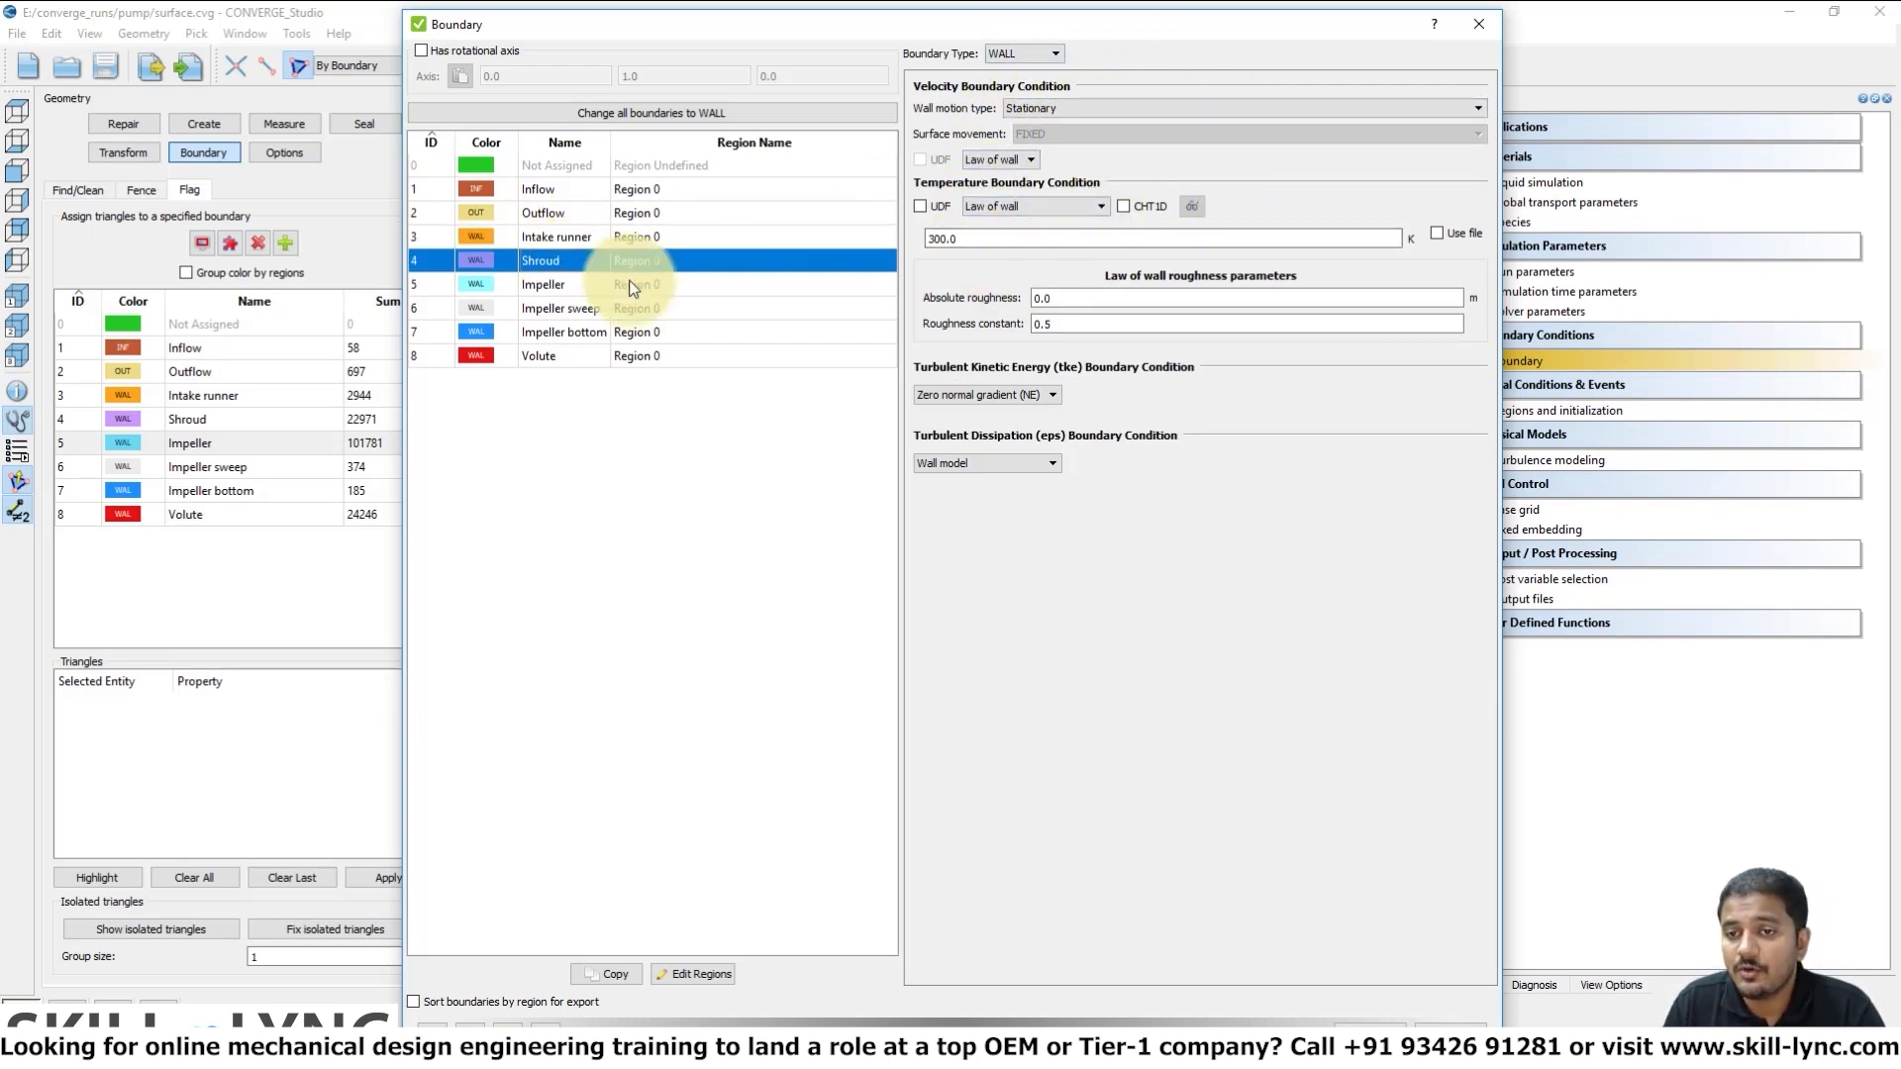
{"action": "left_click", "coordinate": [560, 287]}
{"action": "left_click", "coordinate": [1048, 110]}
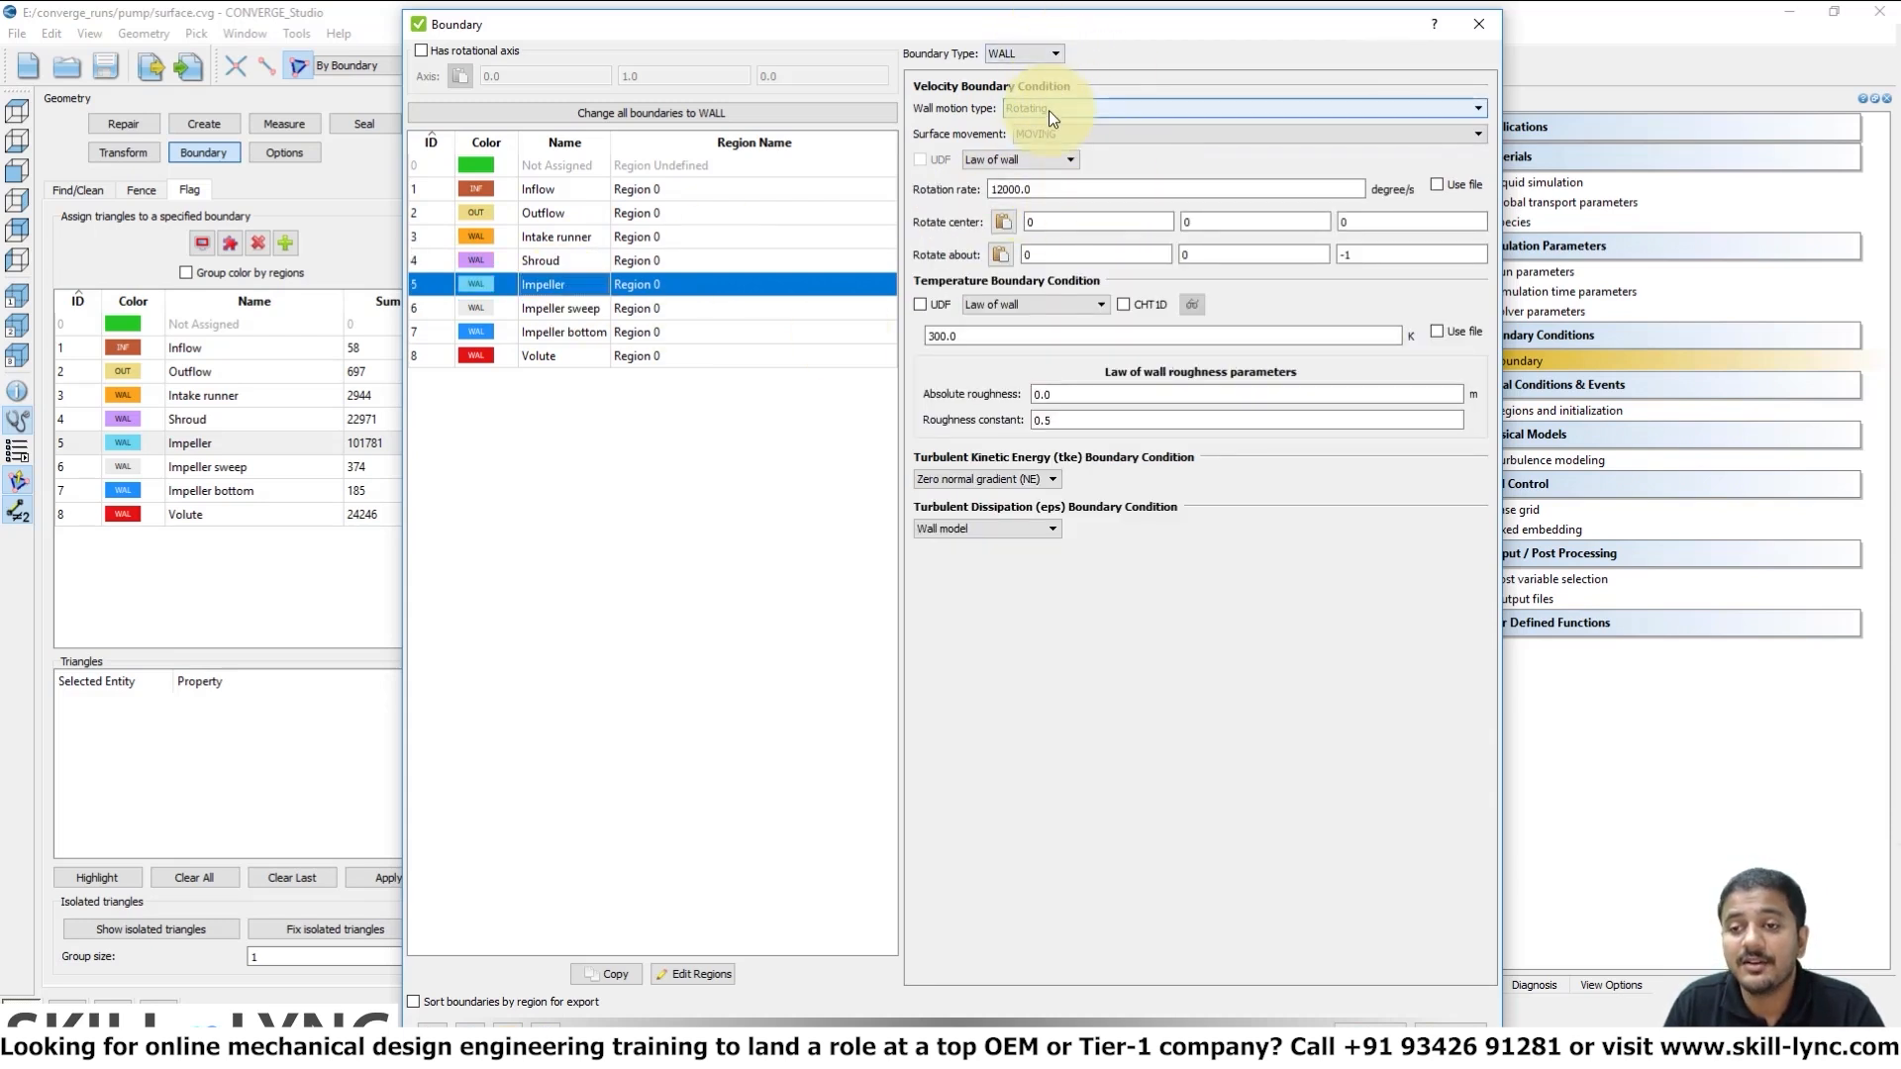
{"action": "left_click", "coordinate": [1055, 190]}
{"action": "left_click_drag", "start_coordinate": [1053, 188], "coordinate": [942, 188]}
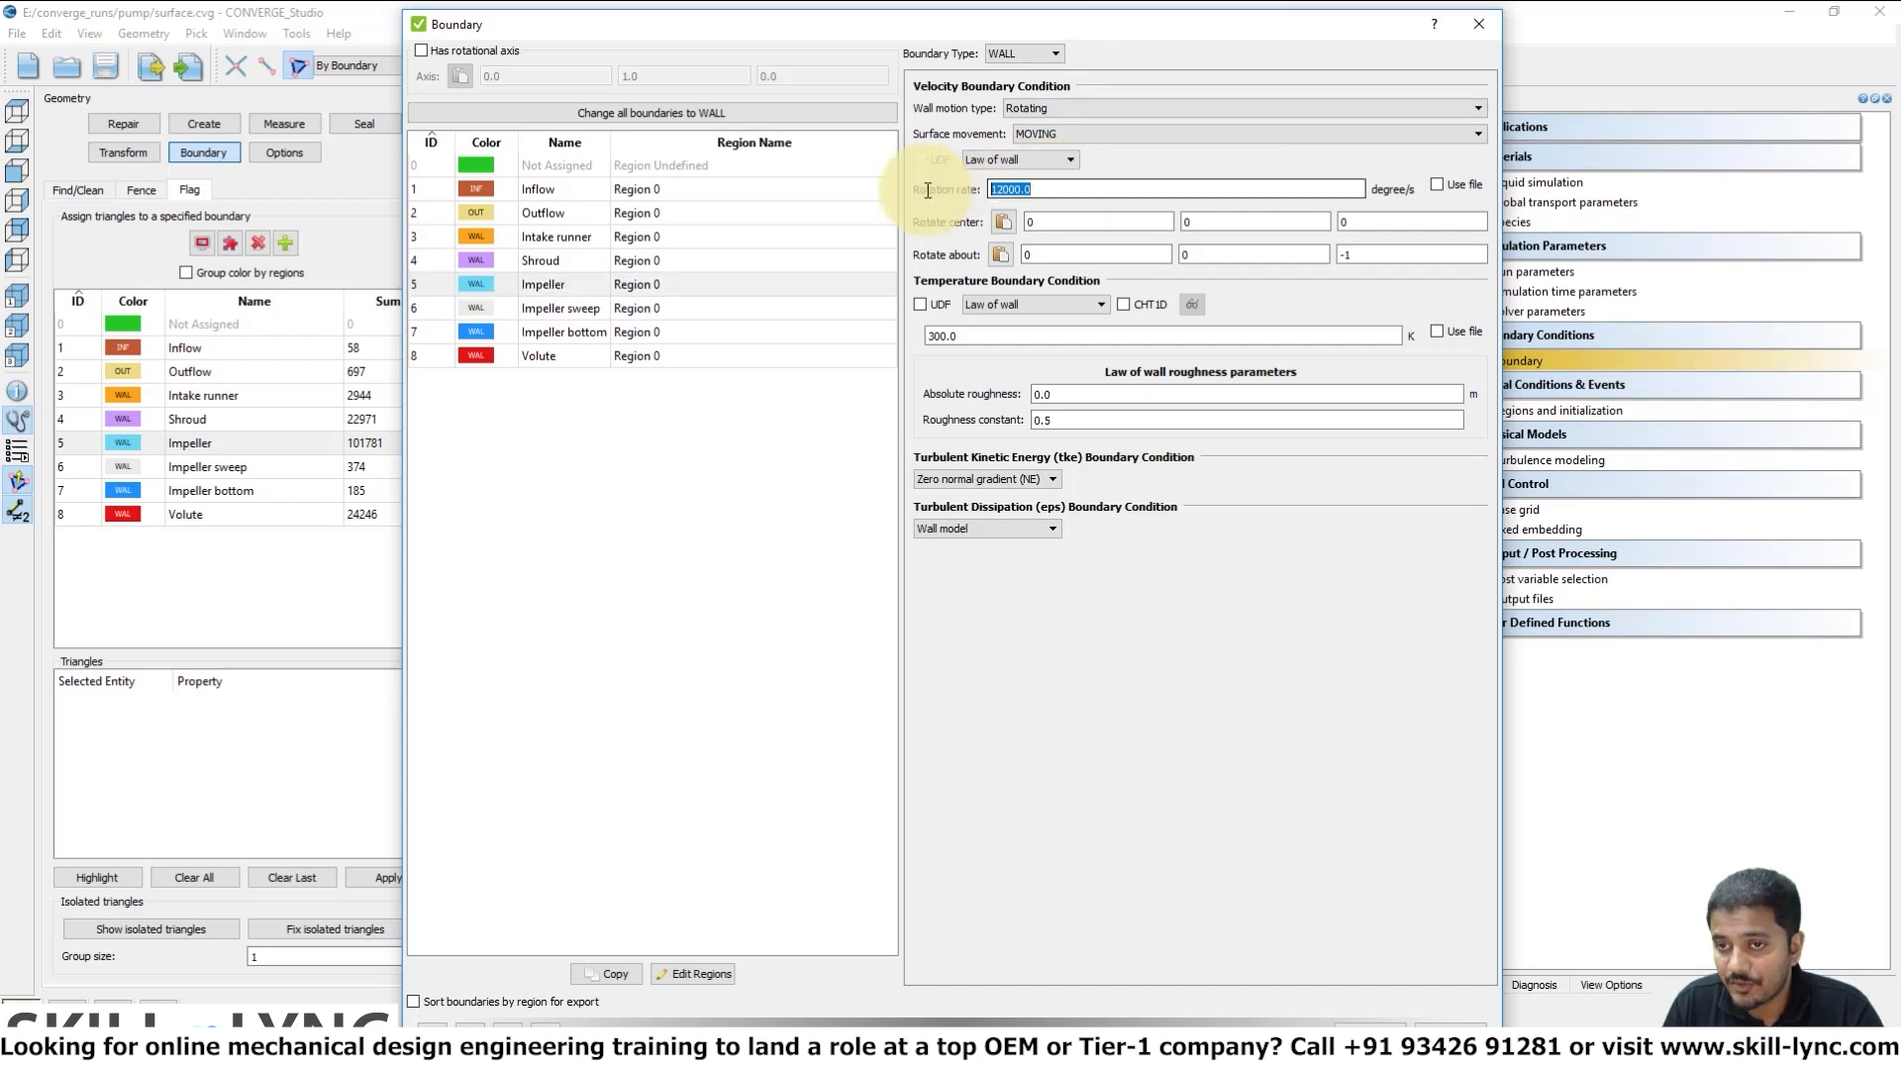
{"action": "left_click_drag", "start_coordinate": [942, 22], "coordinate": [957, 370]}
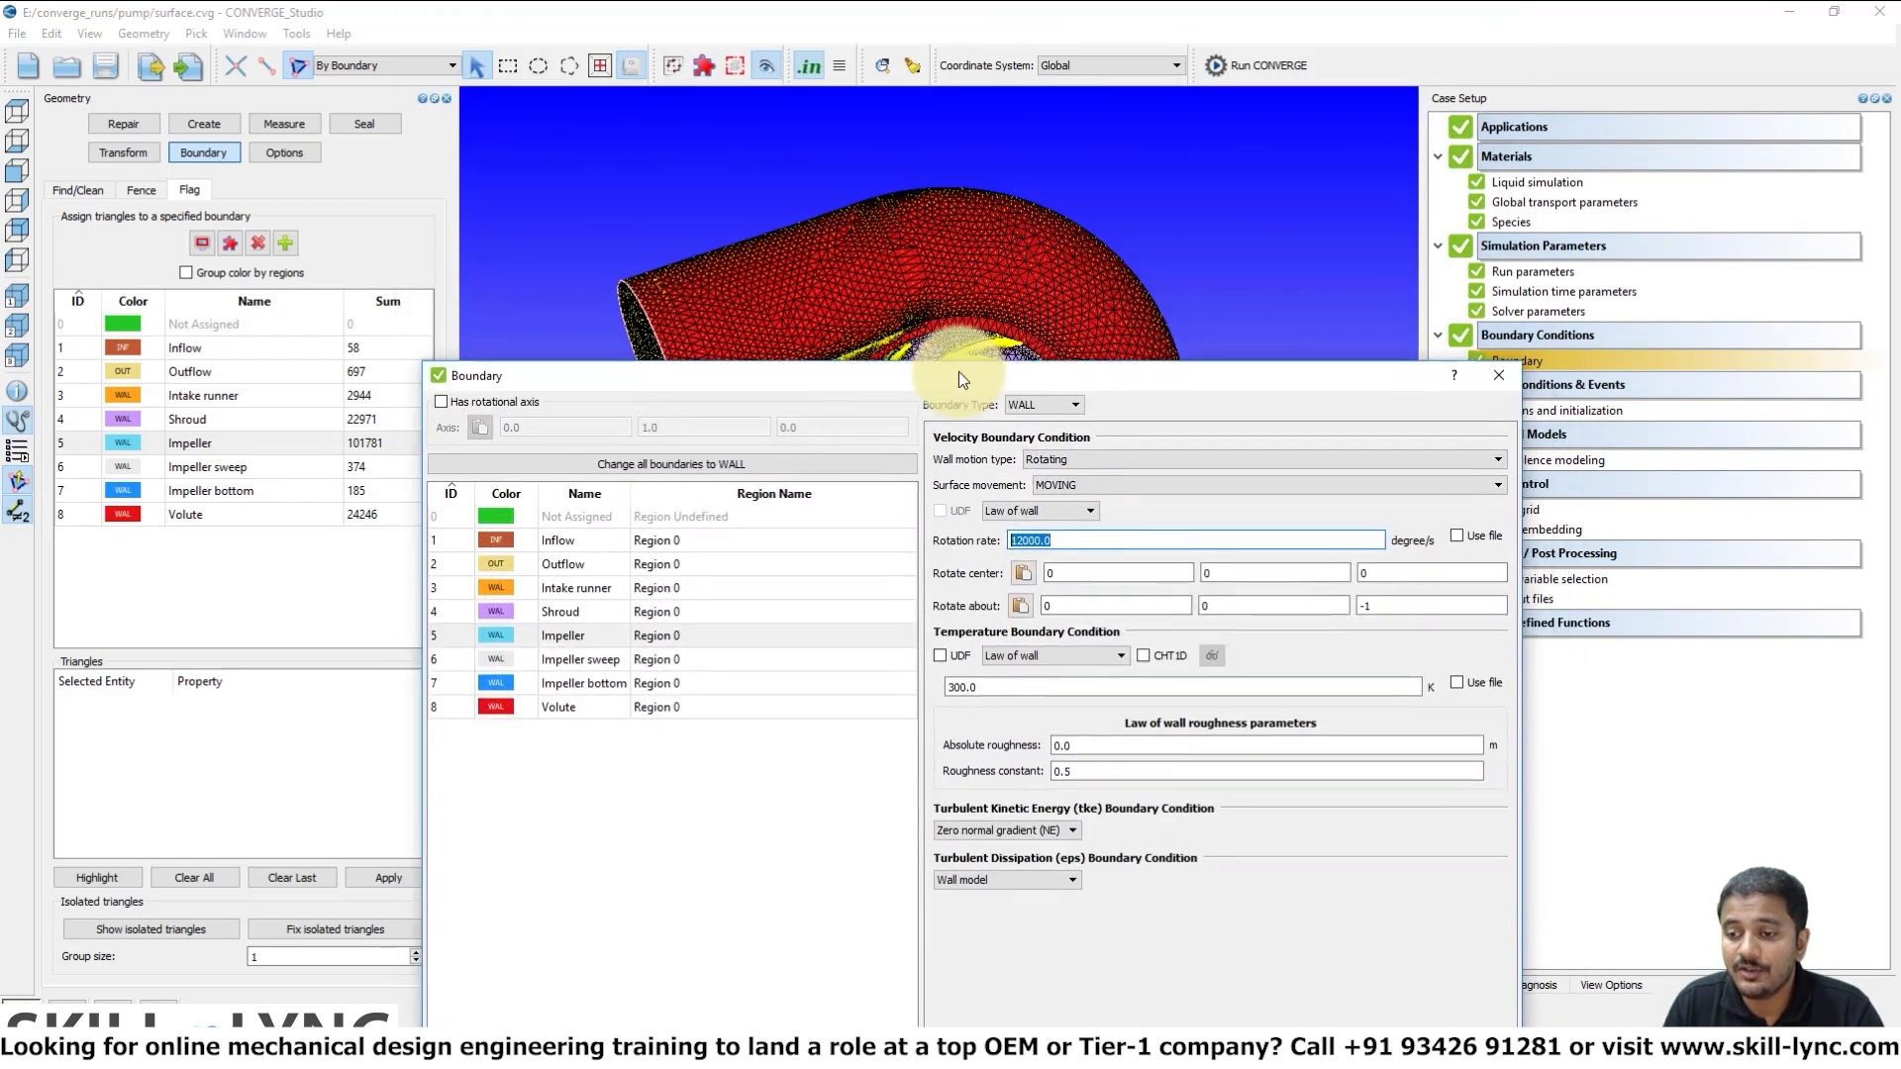
{"action": "double_click", "coordinate": [1371, 603]}
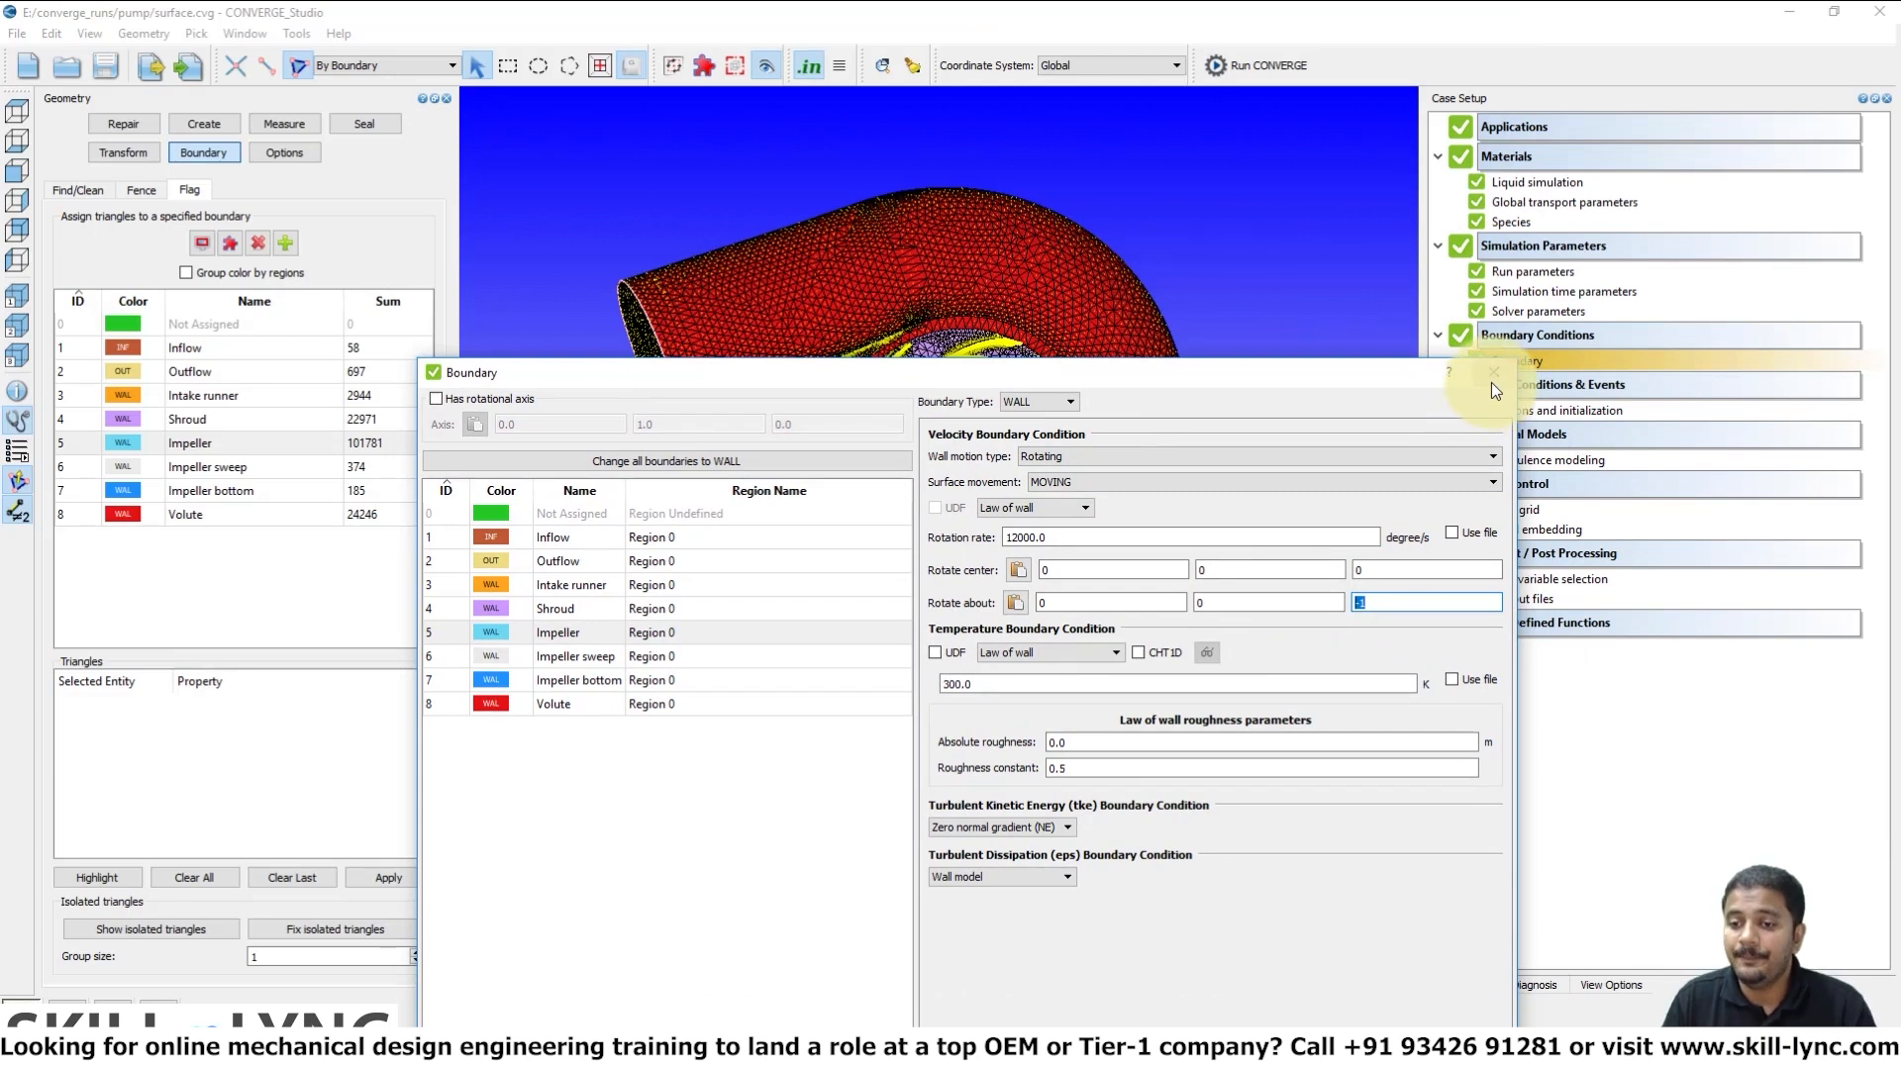
{"action": "left_click", "coordinate": [1493, 374]}
{"action": "left_click_drag", "start_coordinate": [876, 453], "coordinate": [915, 489]}
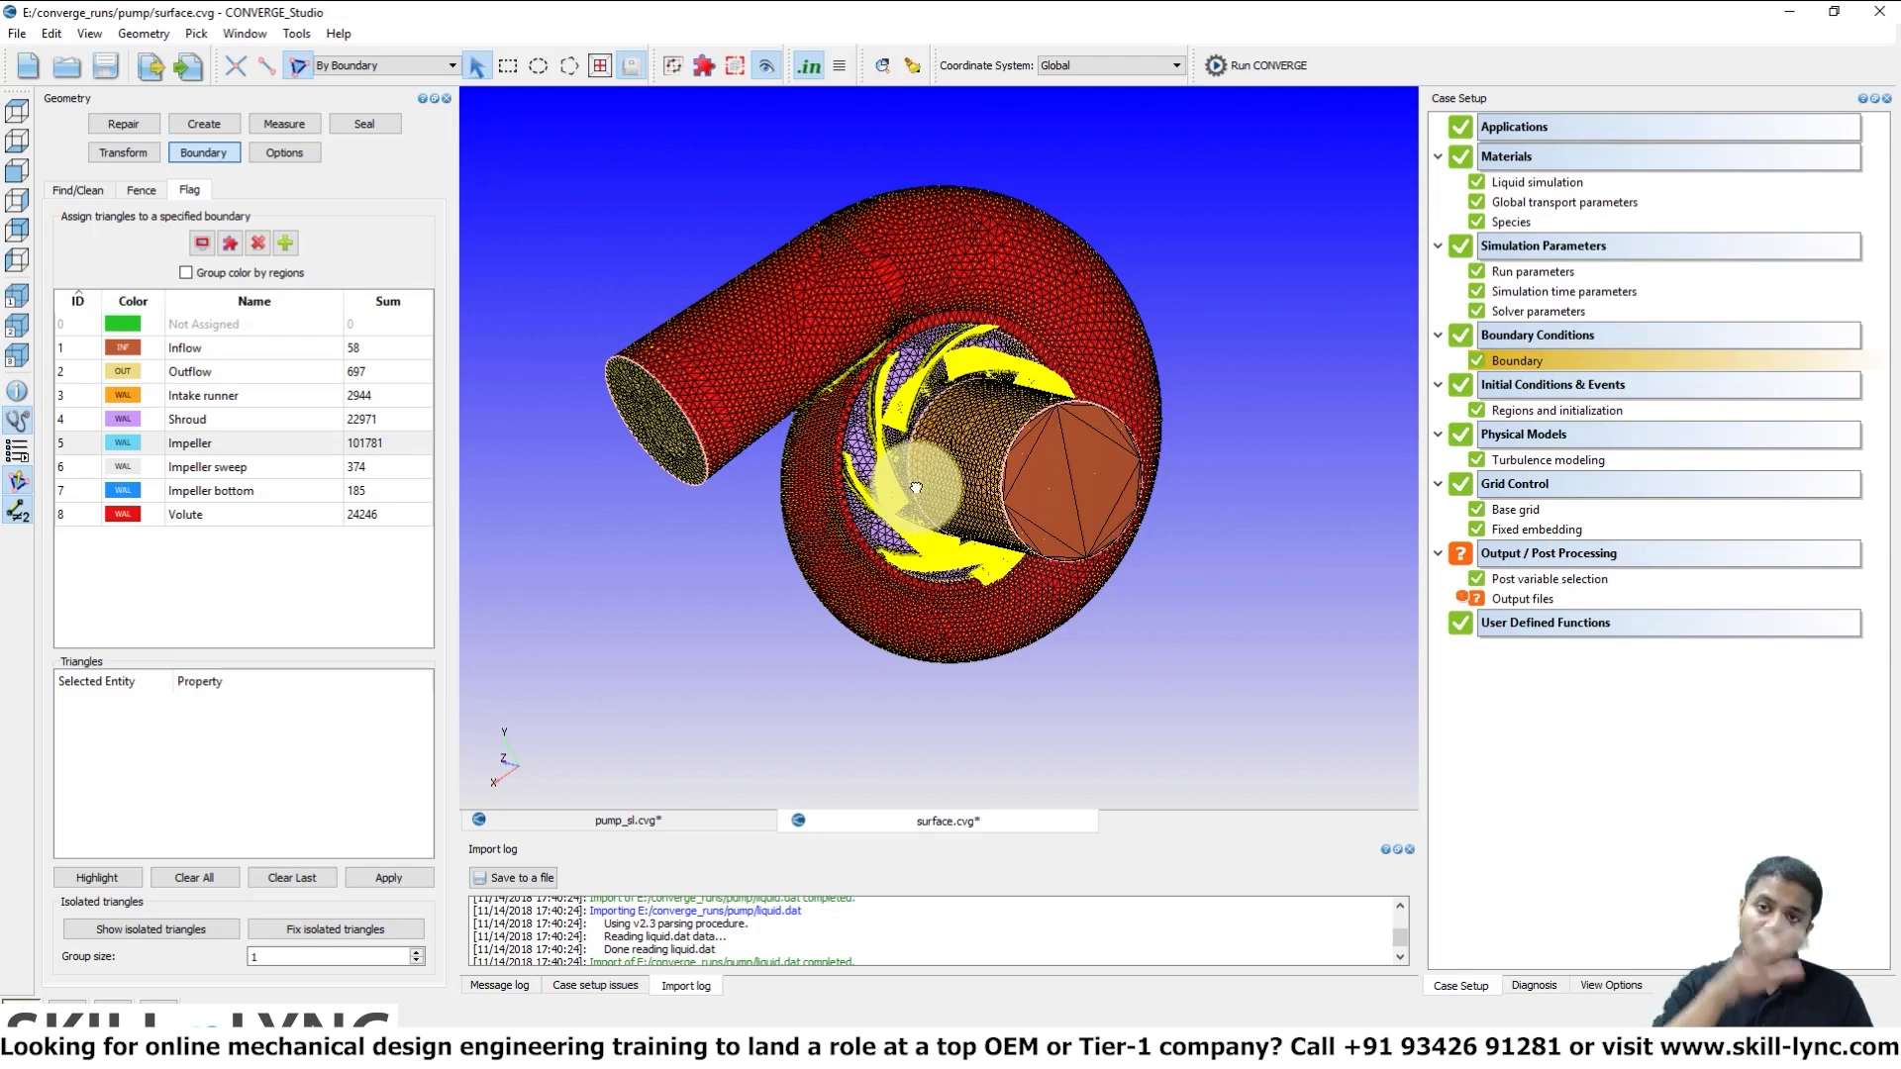
Review the wall motion settings of the Impeller, Impeller sweep, Impeller bottom and Volute boundaries
{"action": "left_click", "coordinate": [1500, 365]}
{"action": "left_click", "coordinate": [564, 633]}
{"action": "left_click_drag", "start_coordinate": [1001, 376], "coordinate": [1011, 154]}
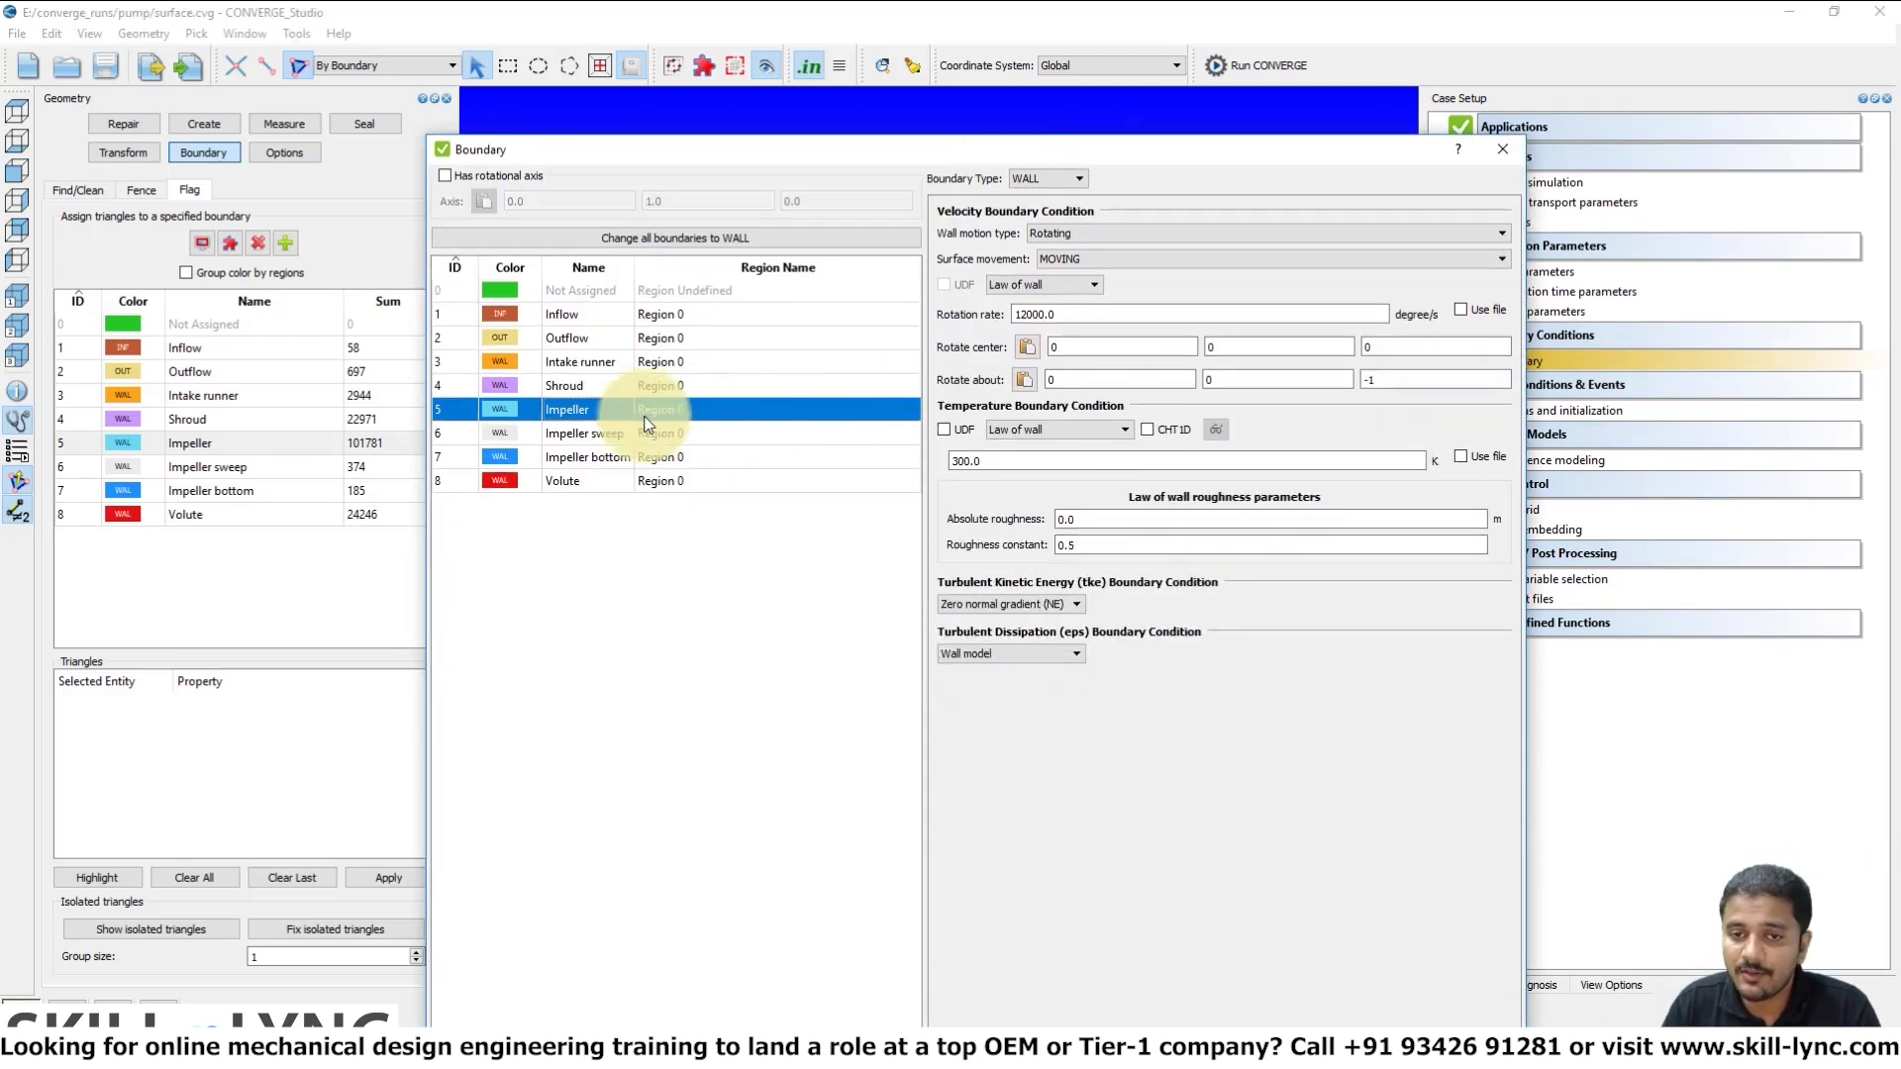
{"action": "left_click", "coordinate": [598, 438]}
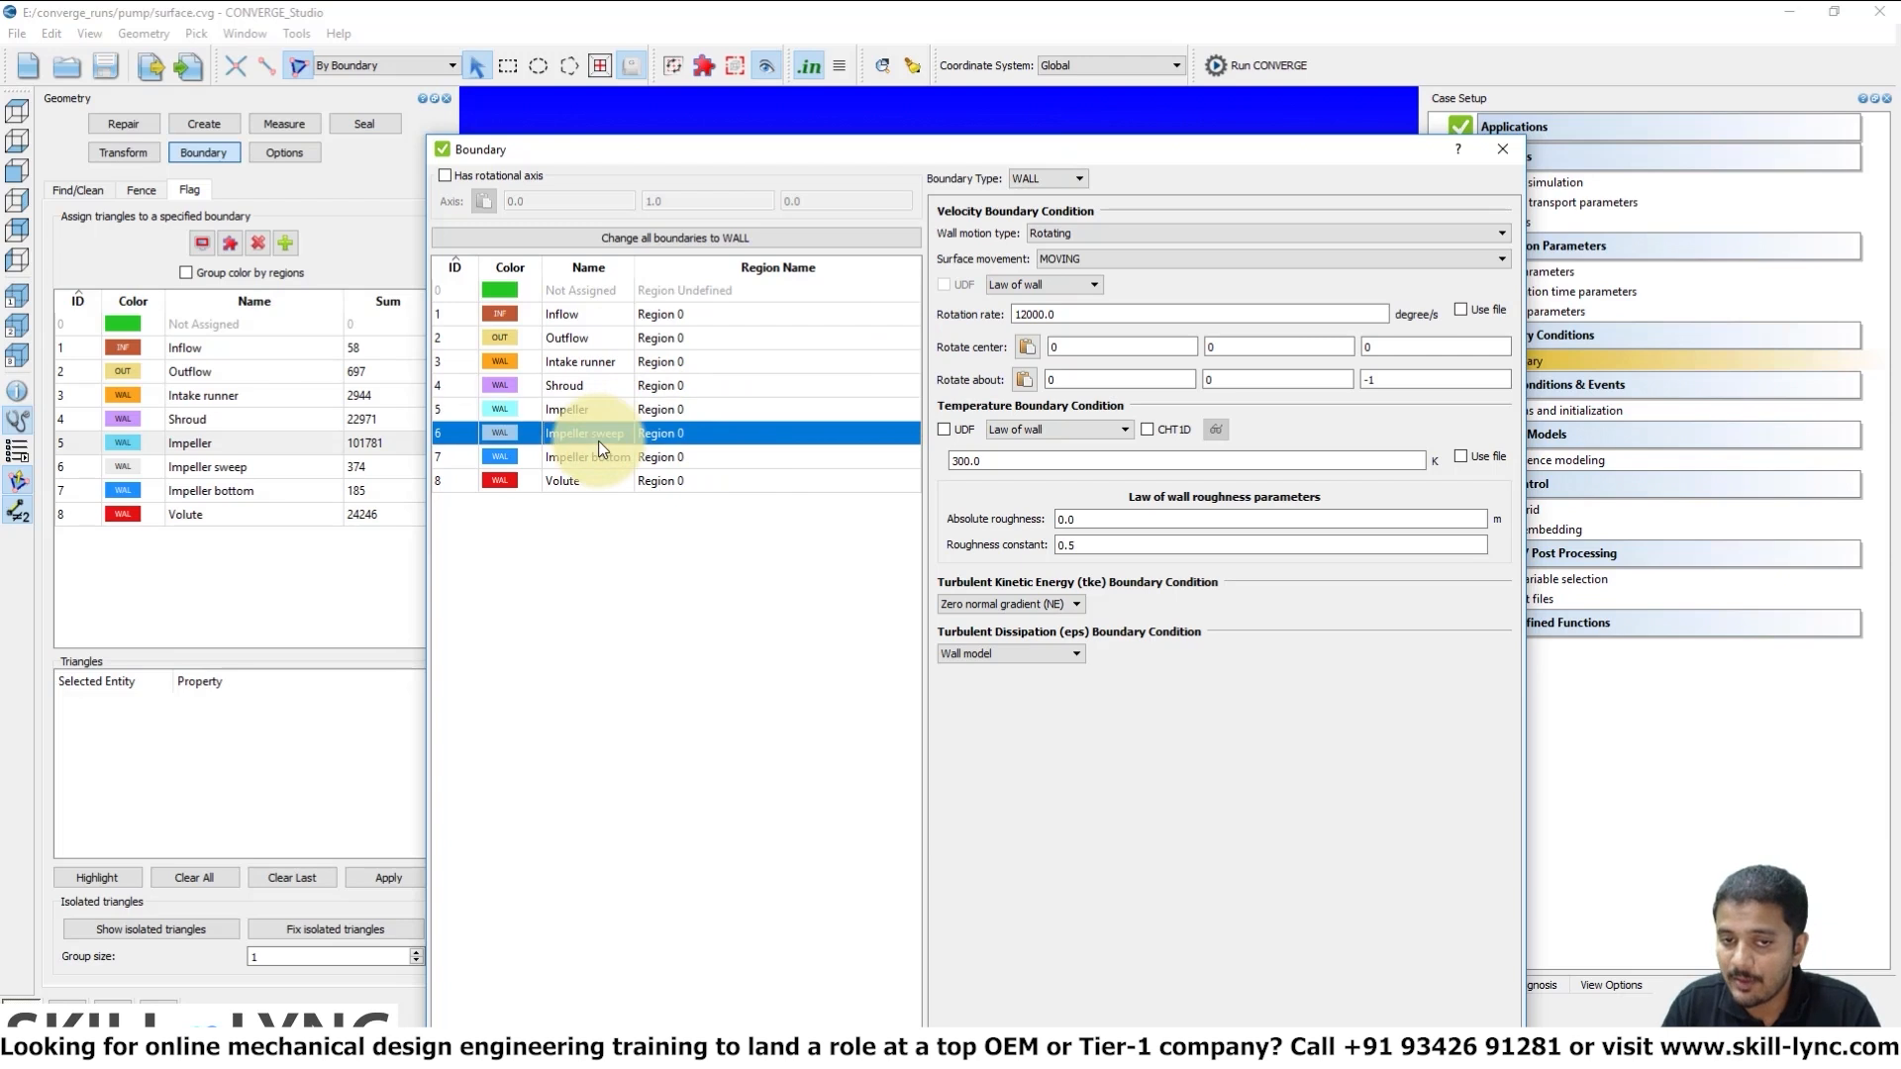
{"action": "left_click", "coordinate": [606, 463]}
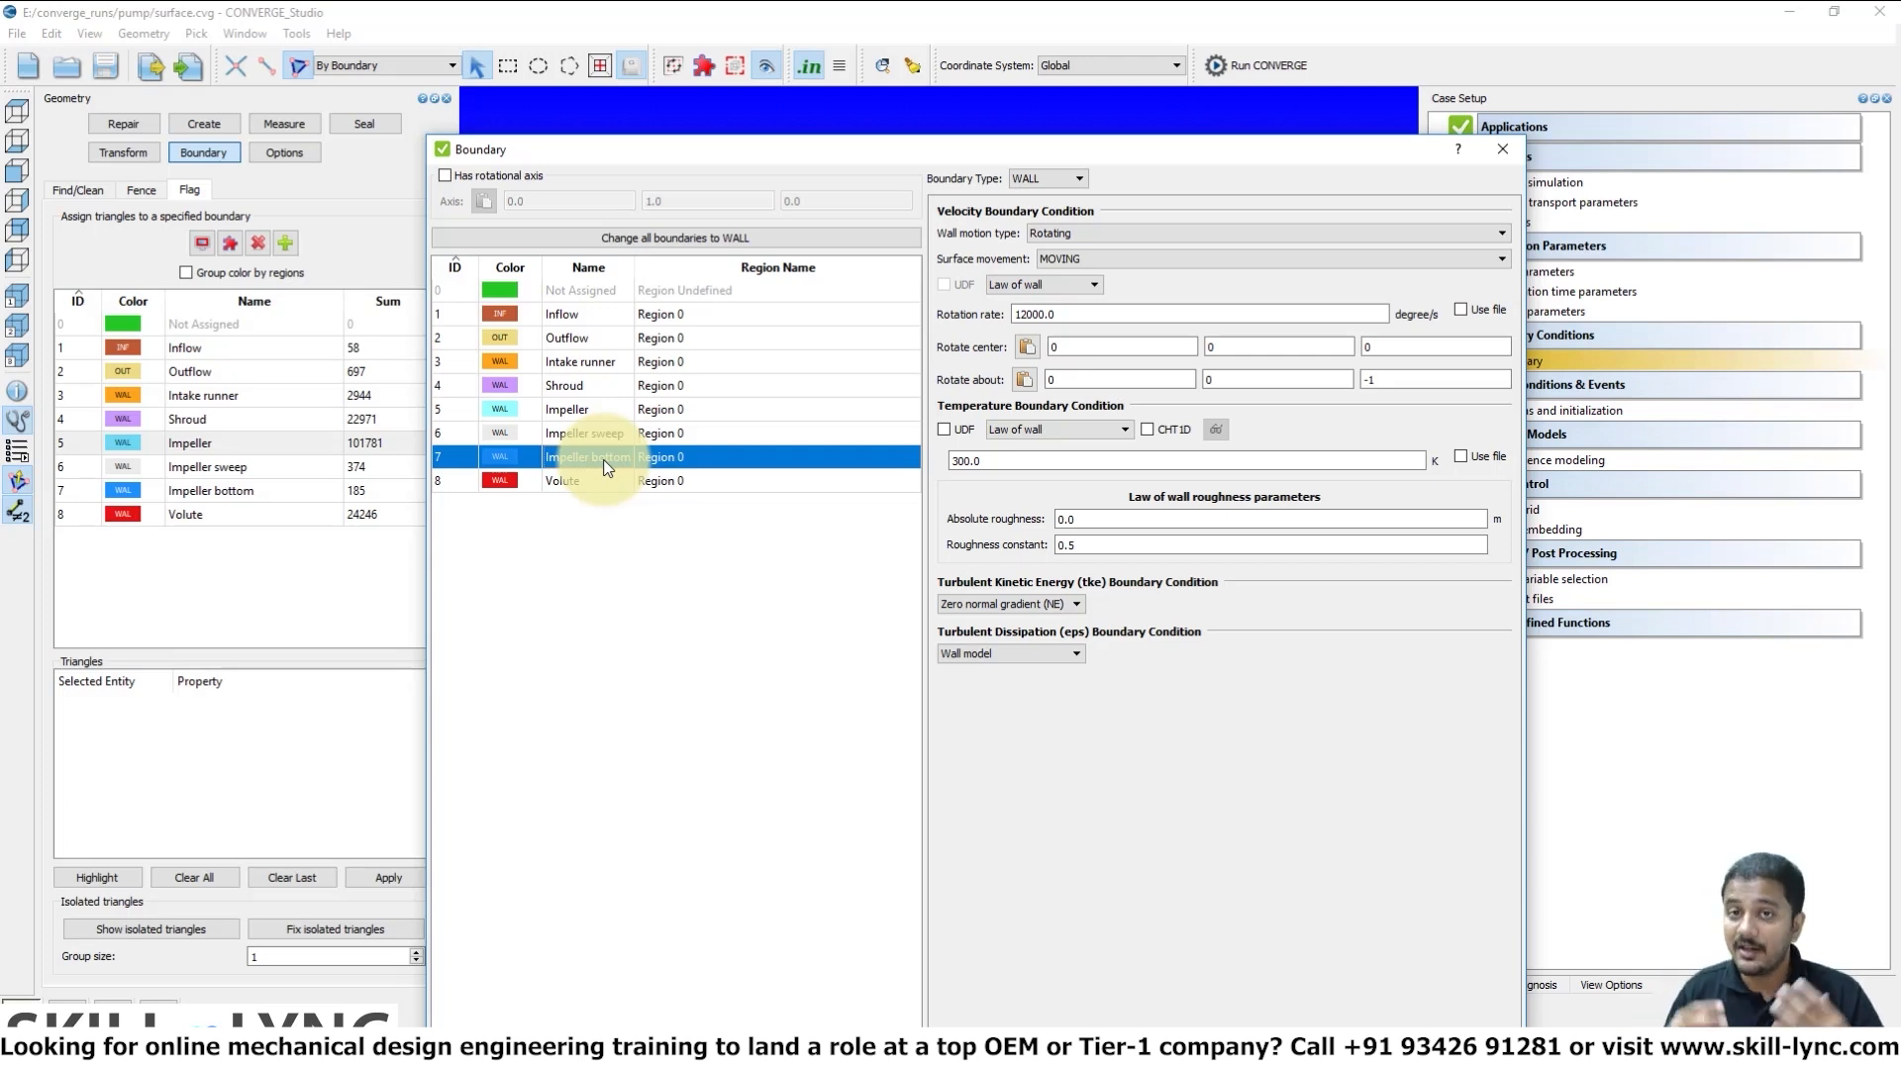
{"action": "left_click", "coordinate": [586, 484]}
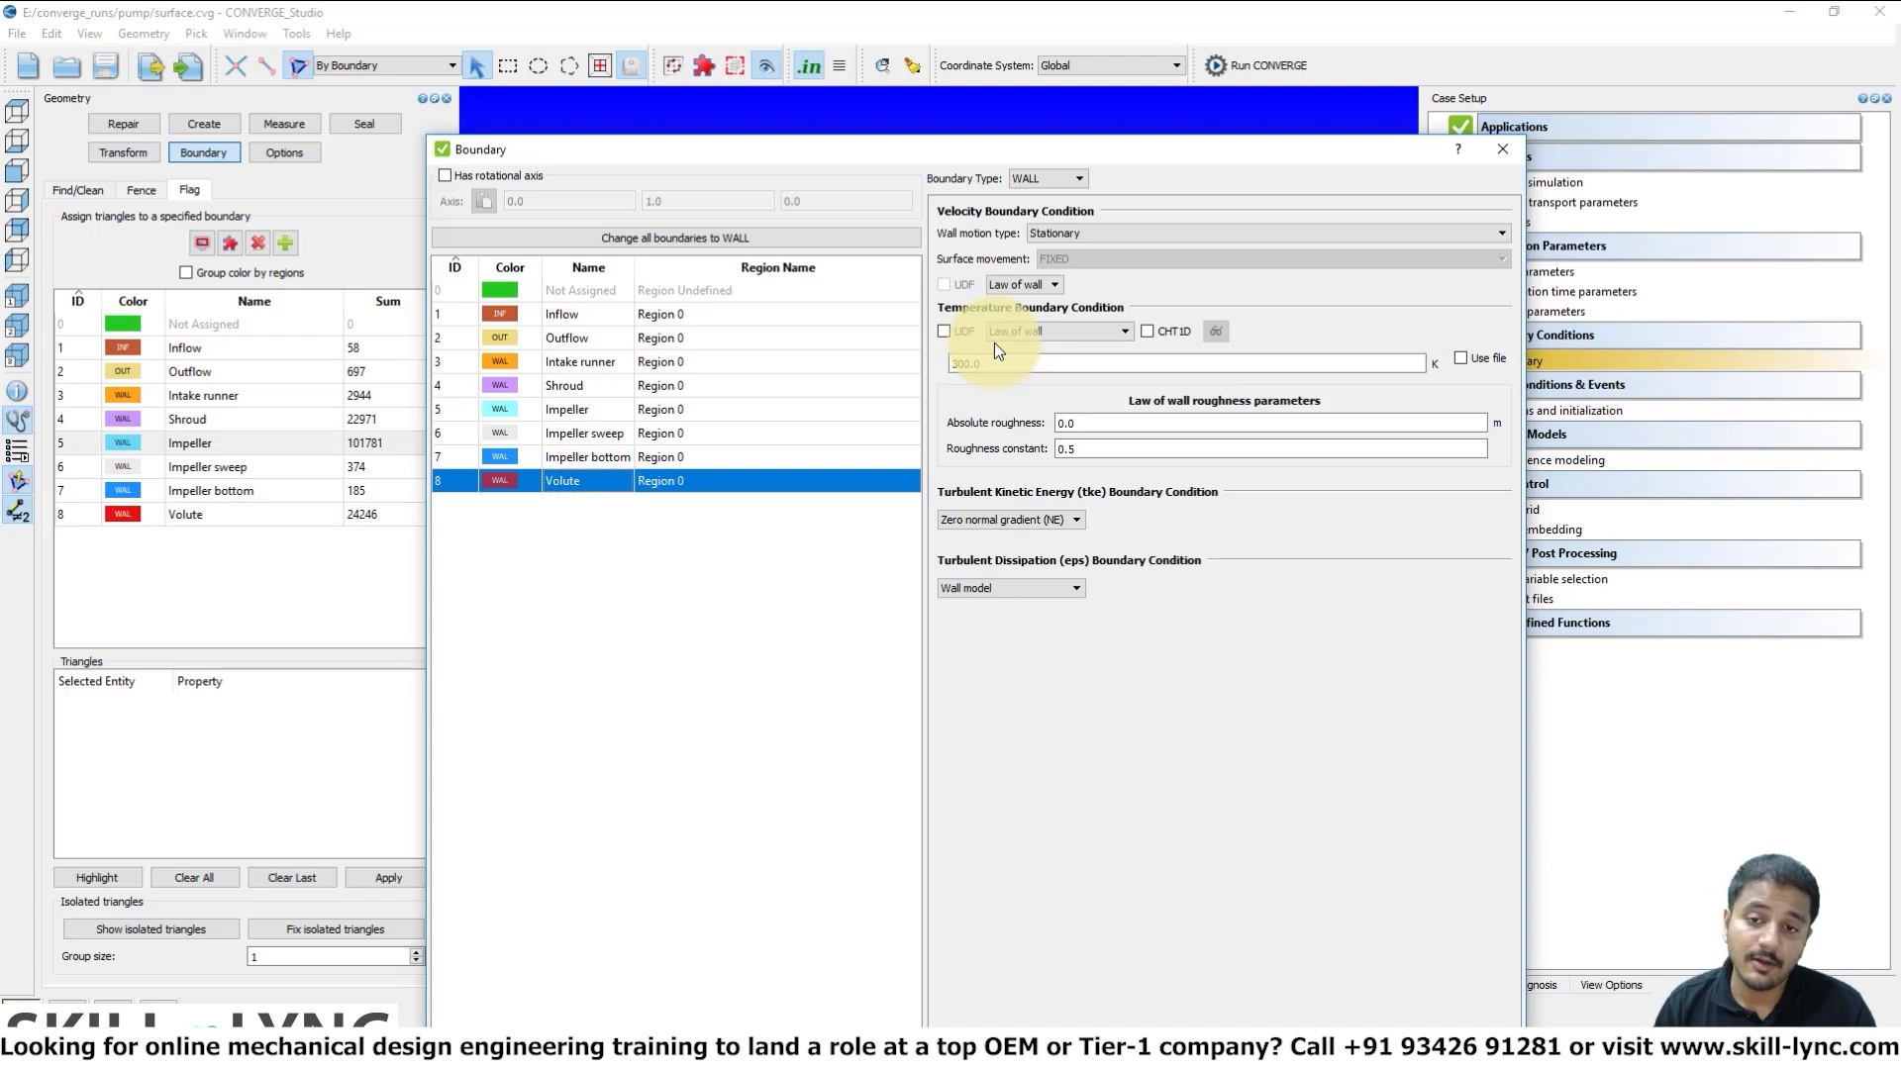
{"action": "left_click", "coordinate": [1500, 149]}
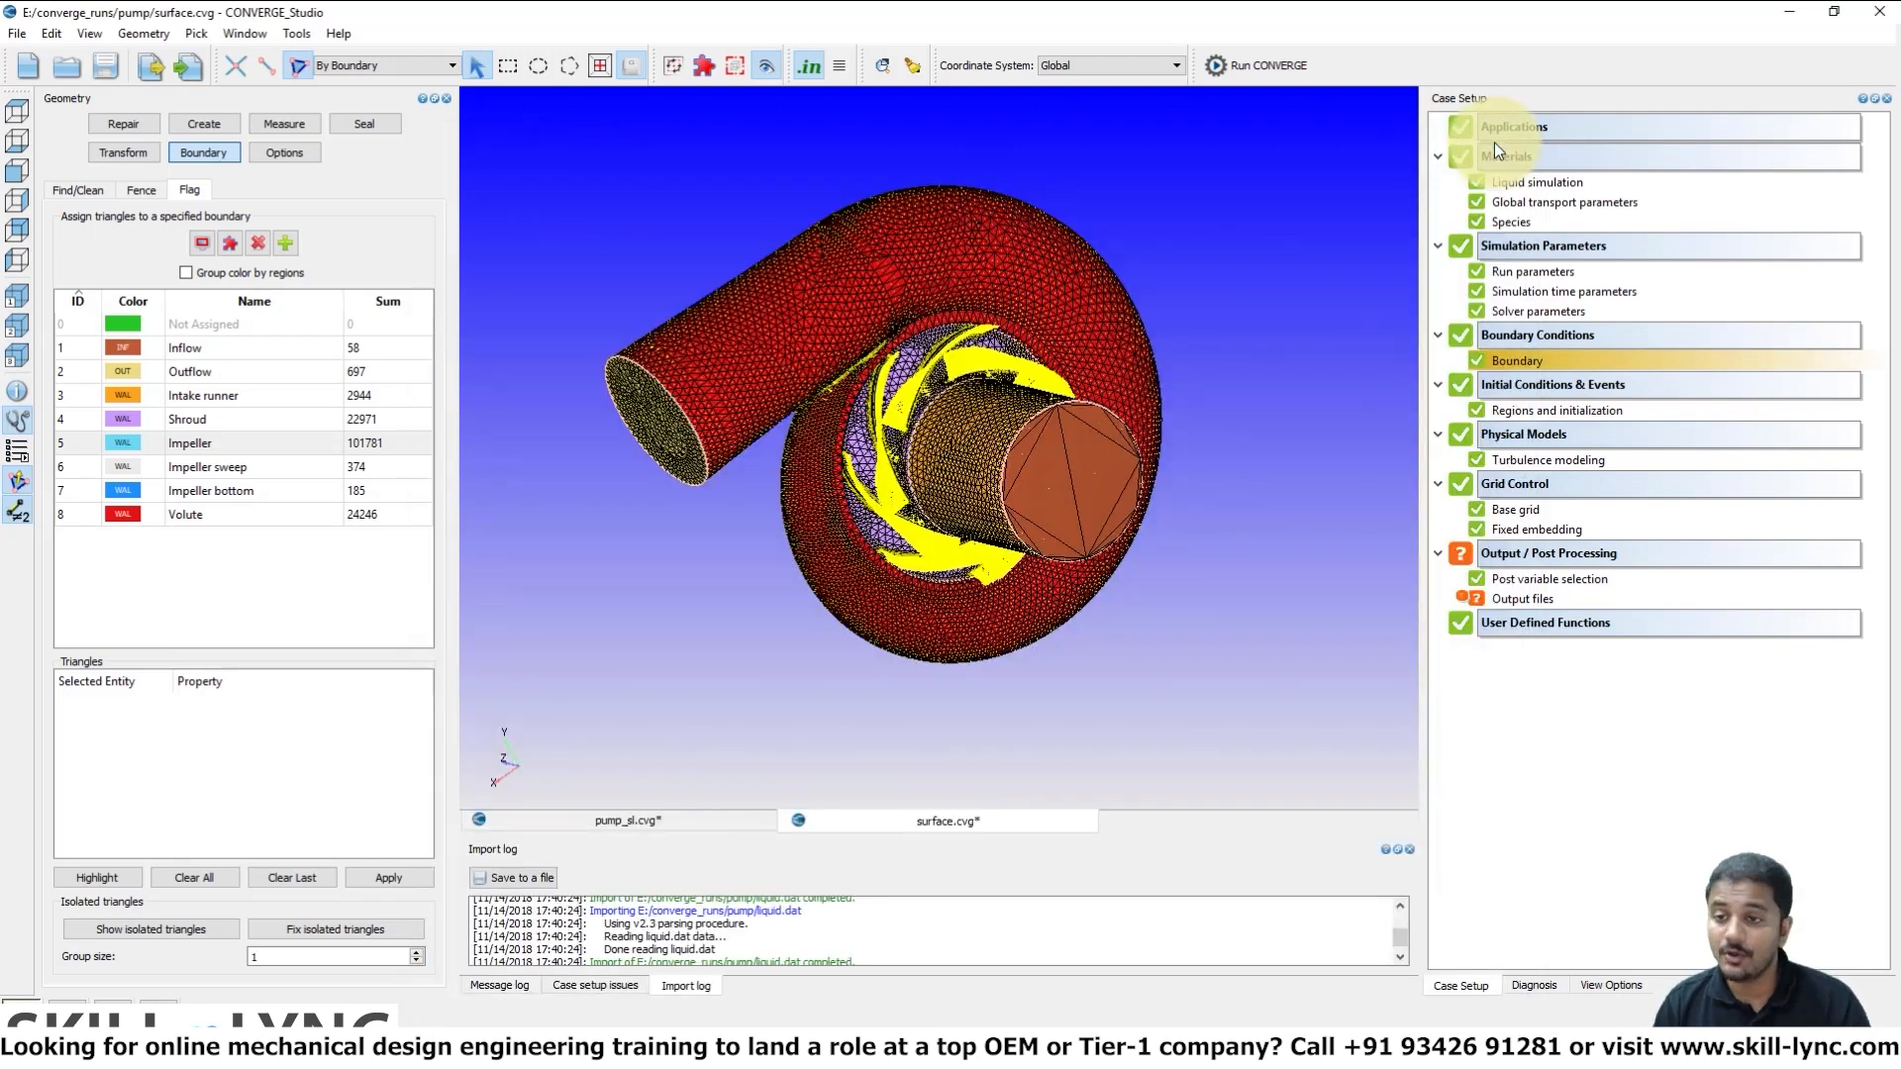
Review the initial values of Region 0 and the turbulence modeling settings
{"action": "double_click", "coordinate": [1516, 407]}
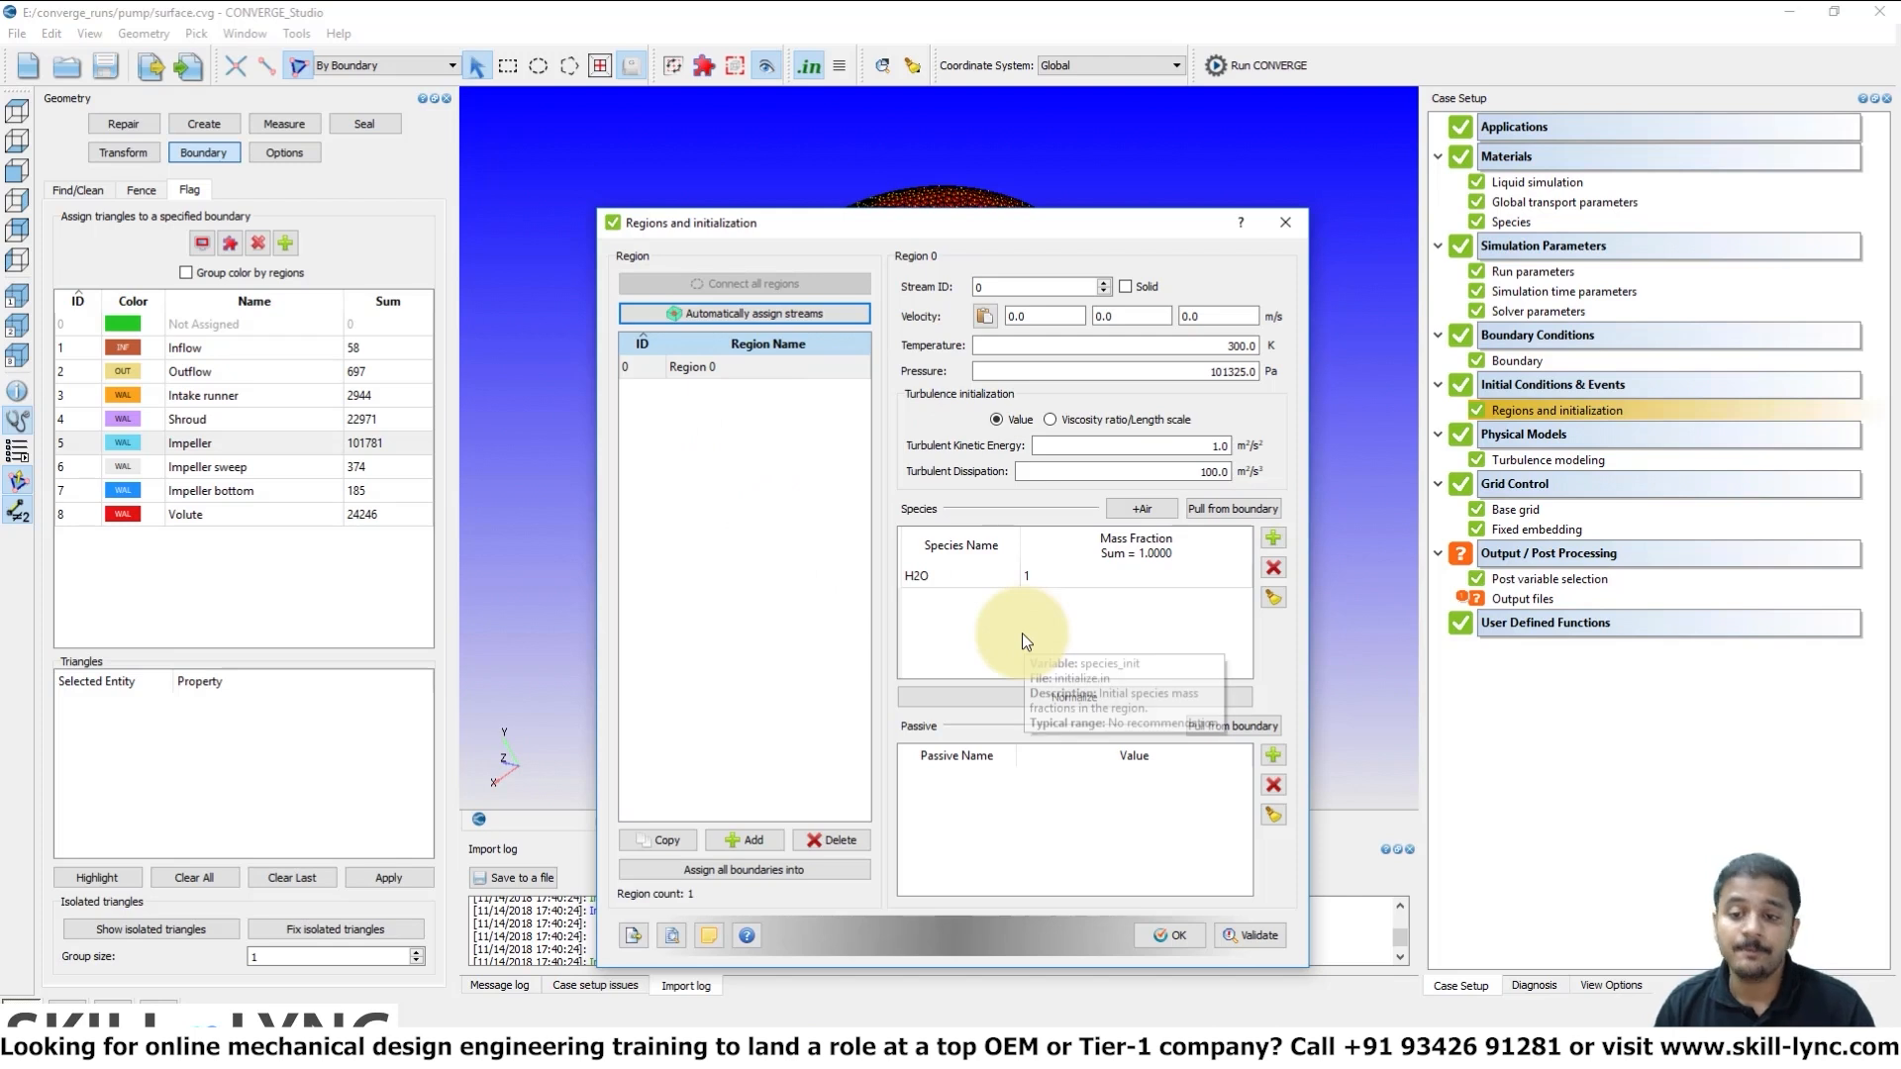
{"action": "left_click", "coordinate": [1287, 223]}
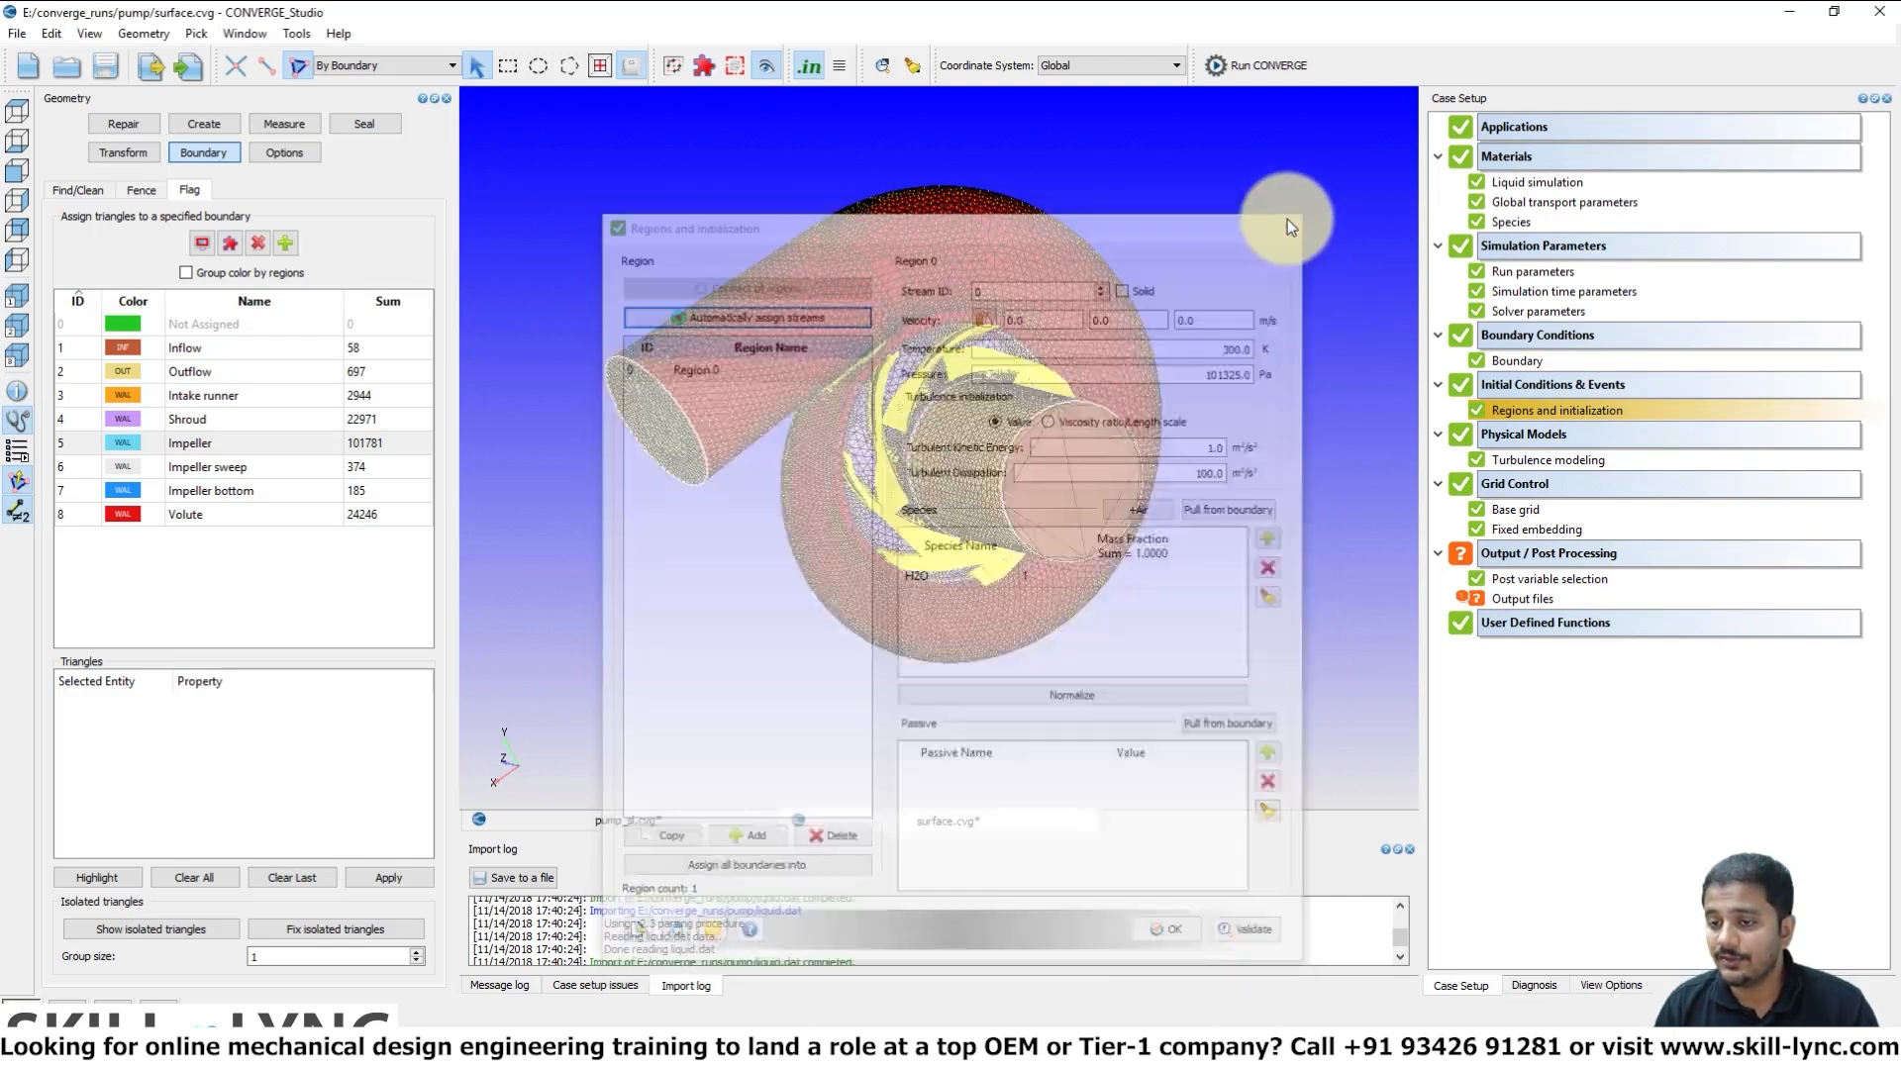
{"action": "double_click", "coordinate": [1501, 461]}
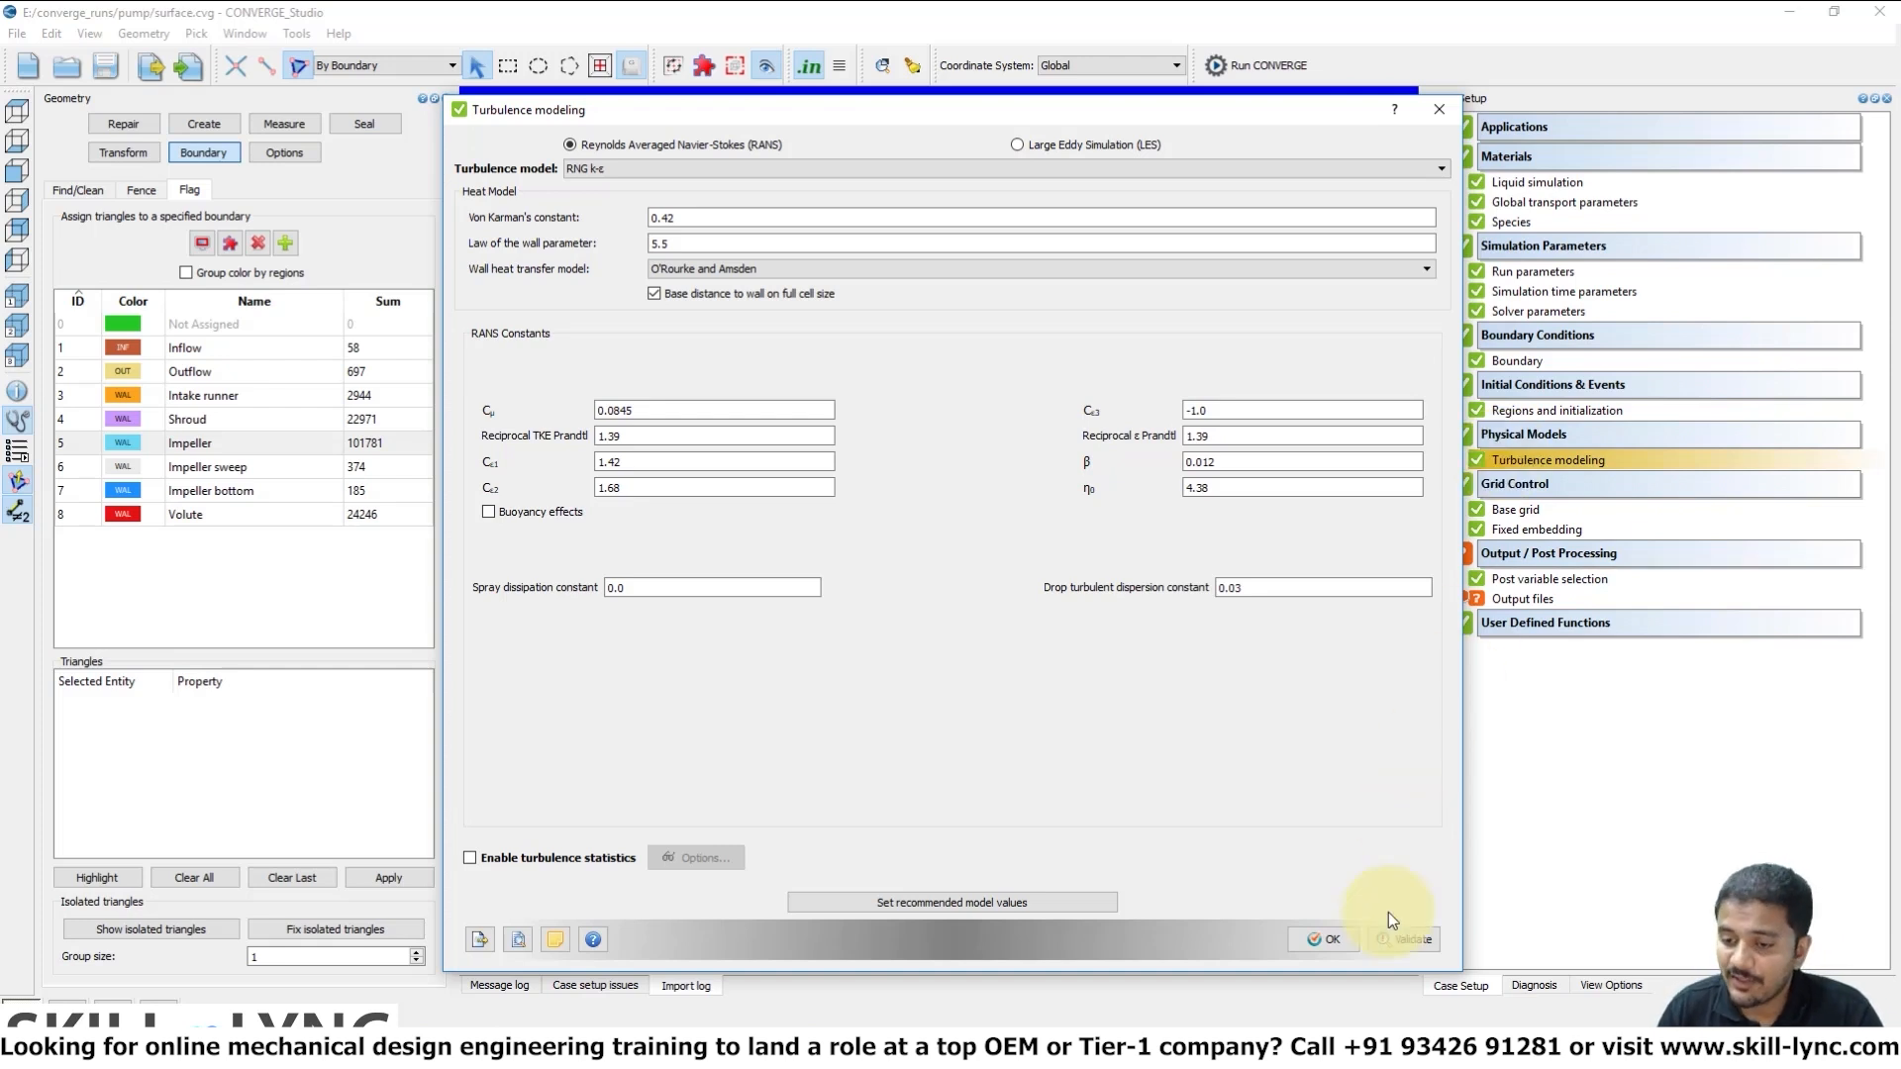
{"action": "left_click", "coordinate": [1334, 946]}
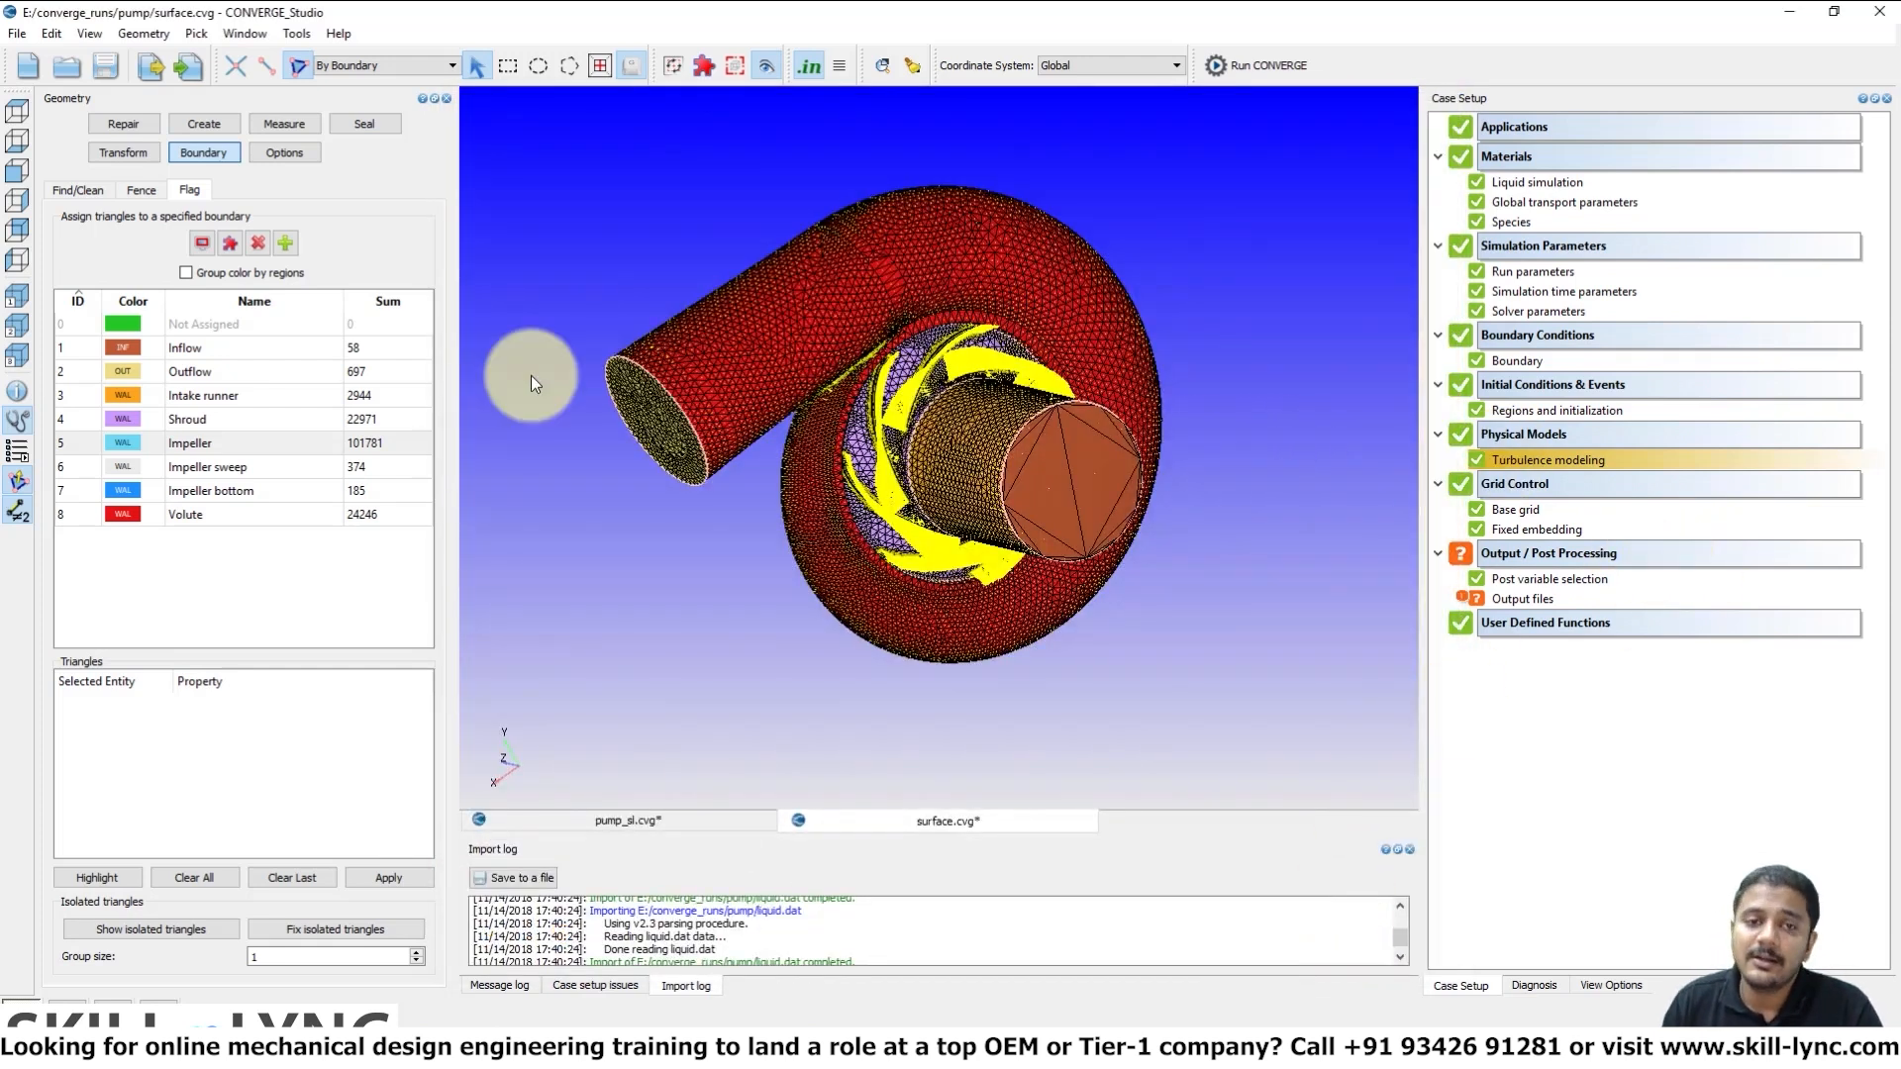
Show the geometry bounding box and the surface normals of the pump model
{"action": "left_click", "coordinate": [287, 154]}
{"action": "left_click", "coordinate": [143, 357]}
{"action": "left_click_drag", "start_coordinate": [755, 262], "coordinate": [881, 331]}
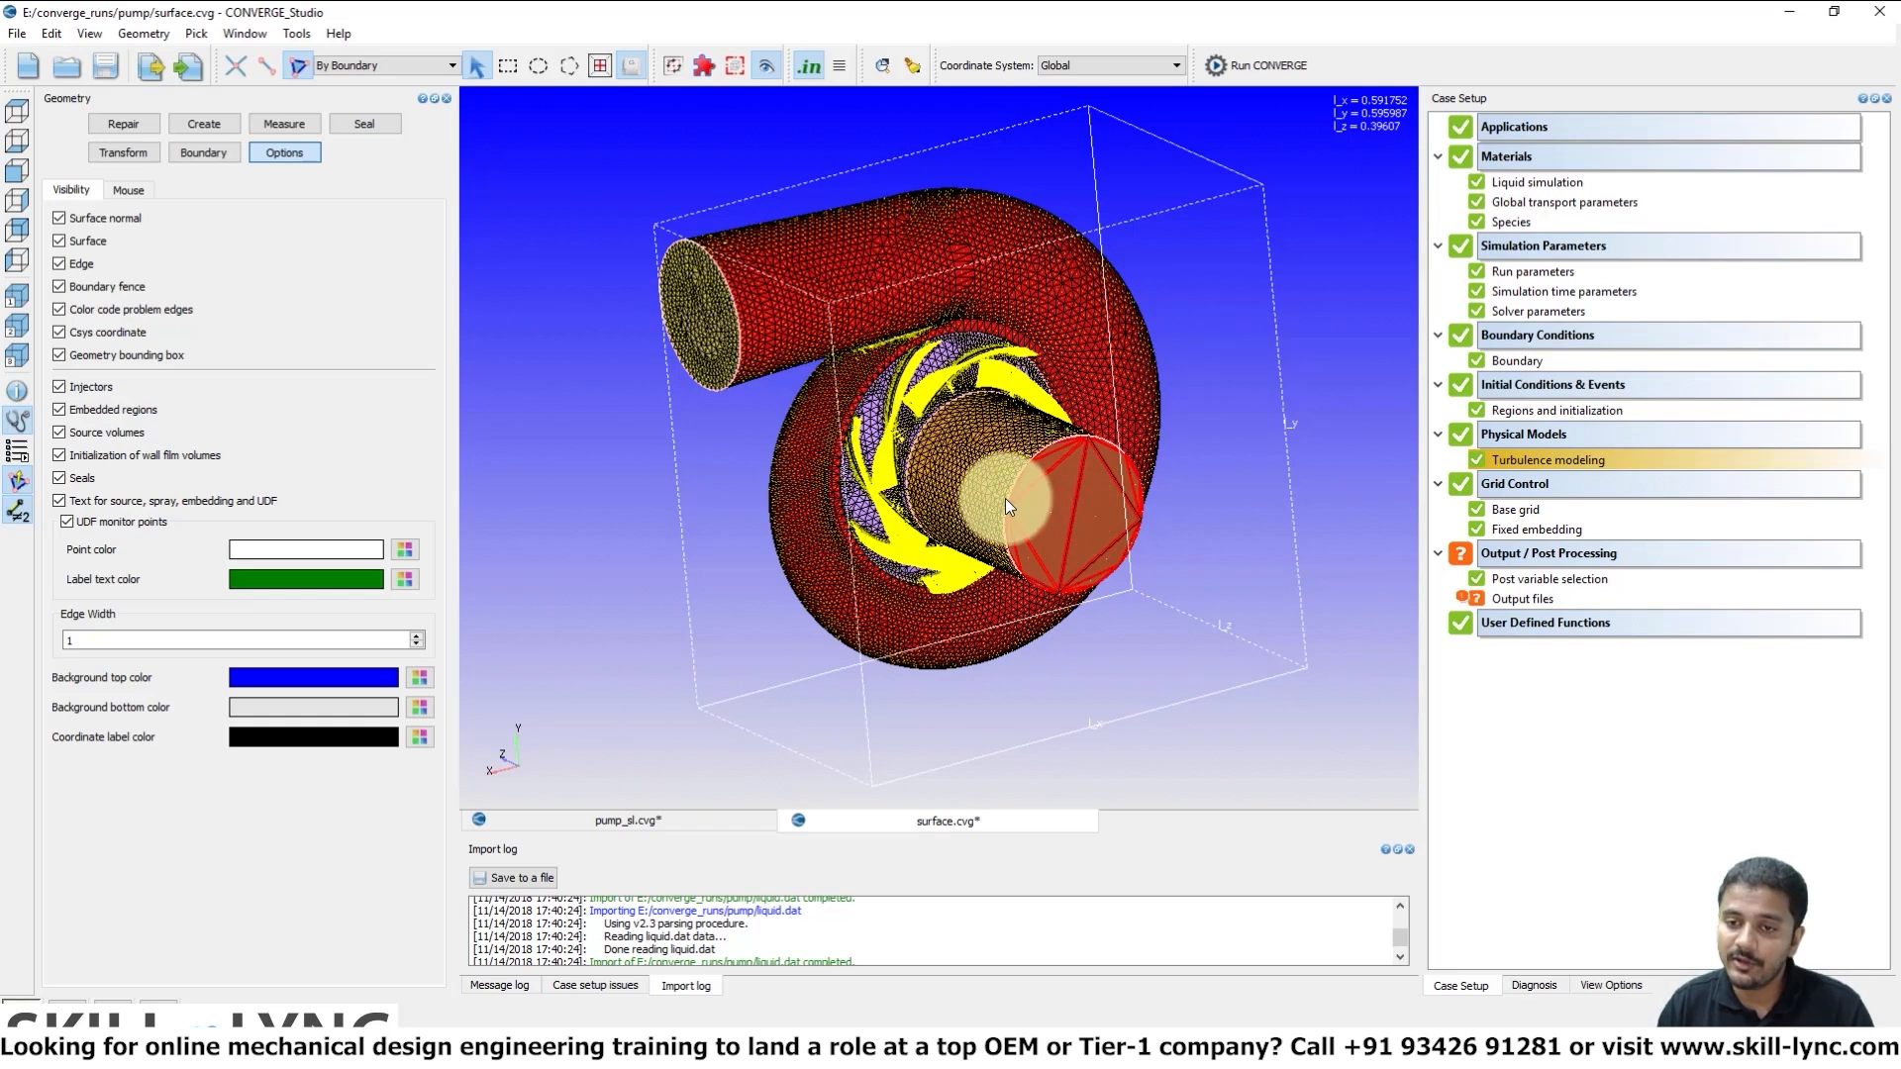
{"action": "key", "text": "n"}
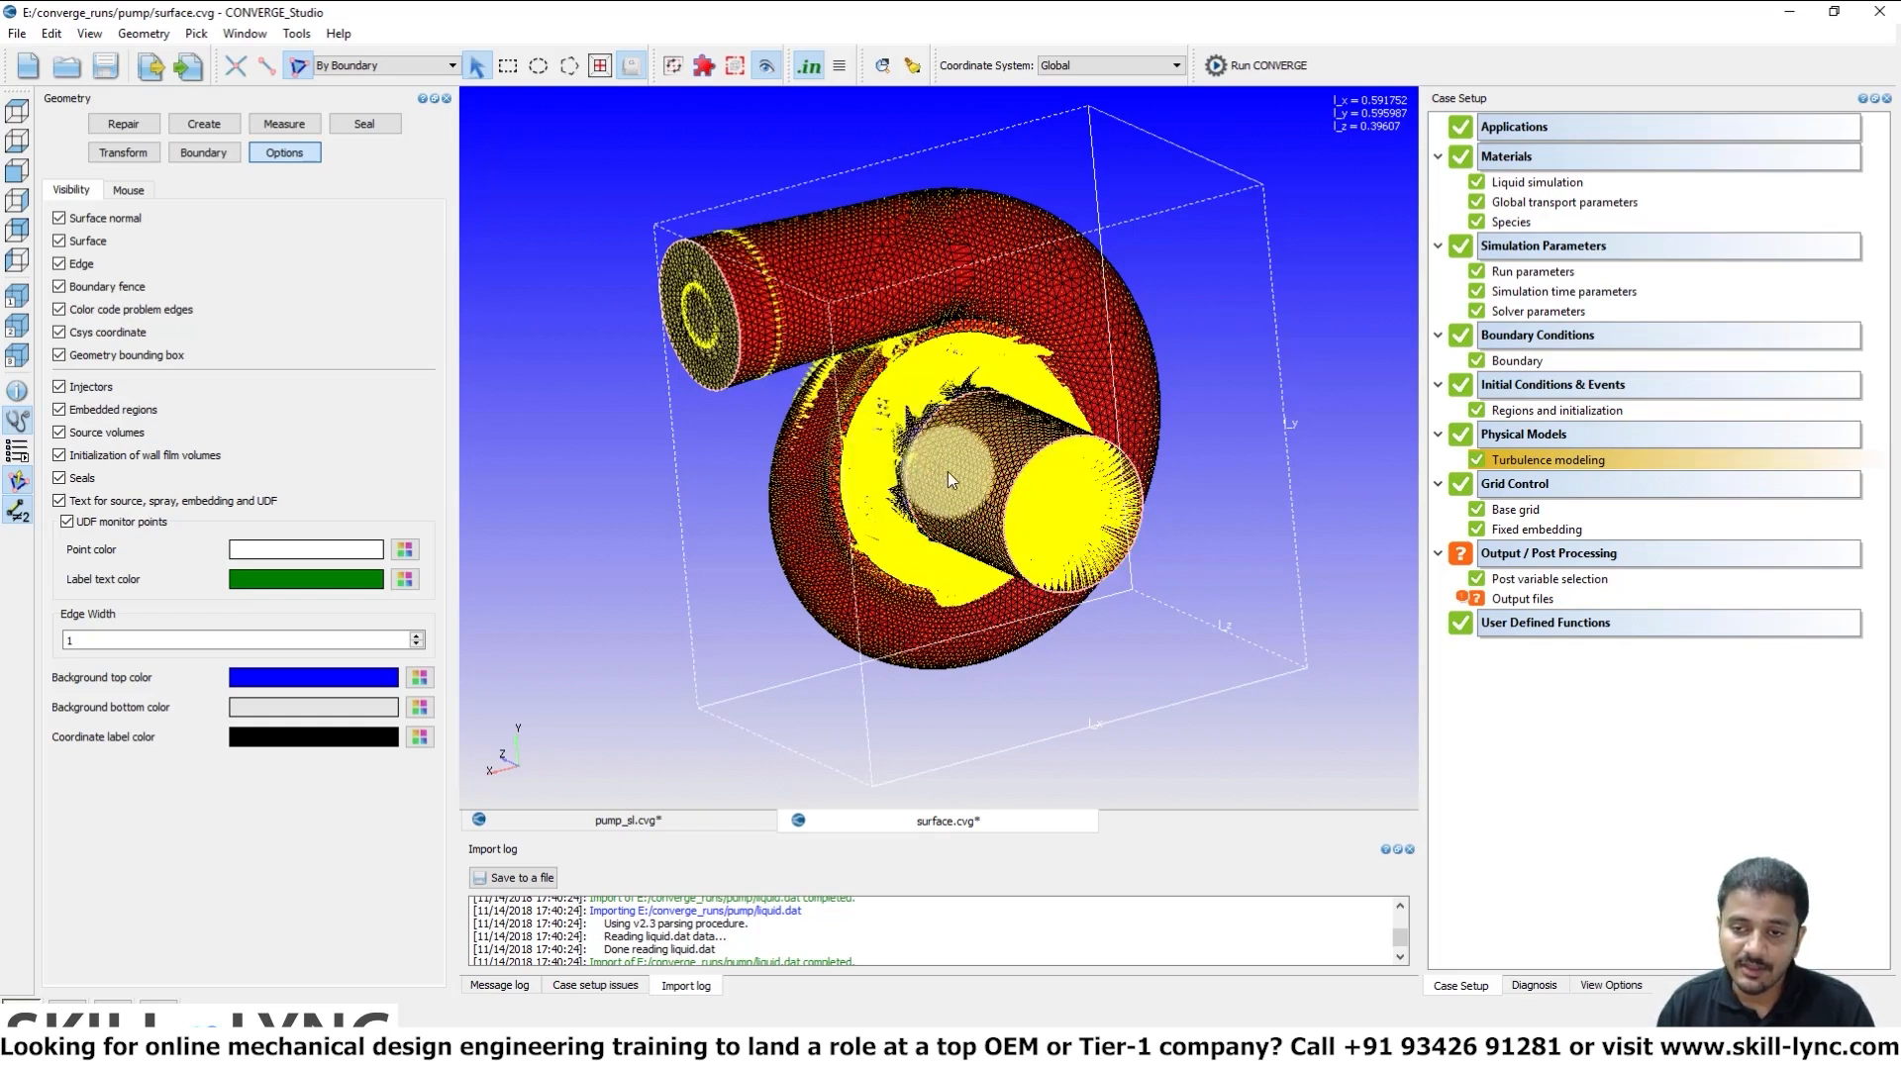
Turn off the surface normals and hide the boundaries around the impeller, including the volute and outflow, to isolate it
{"action": "scroll", "coordinate": [895, 412], "scroll_direction": "up", "scroll_amount": 5}
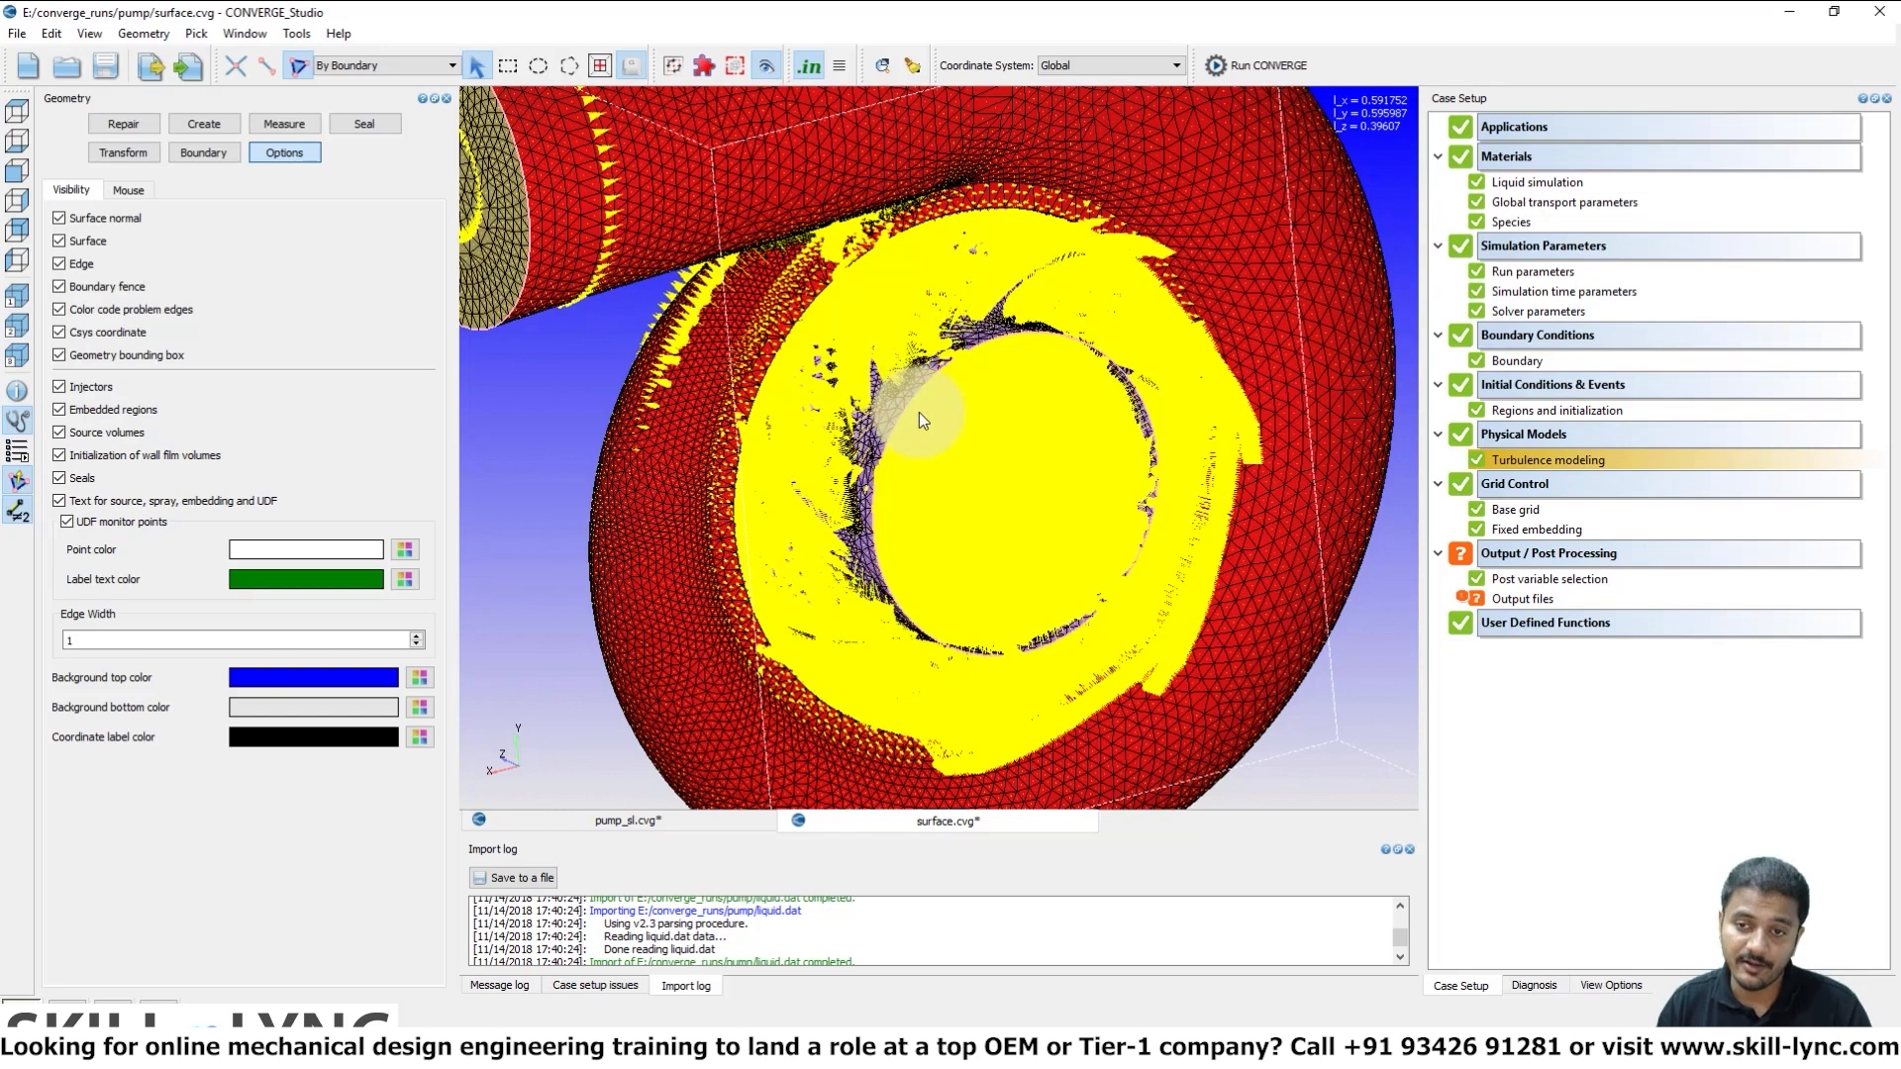
{"action": "scroll", "coordinate": [918, 414], "scroll_direction": "up", "scroll_amount": 2}
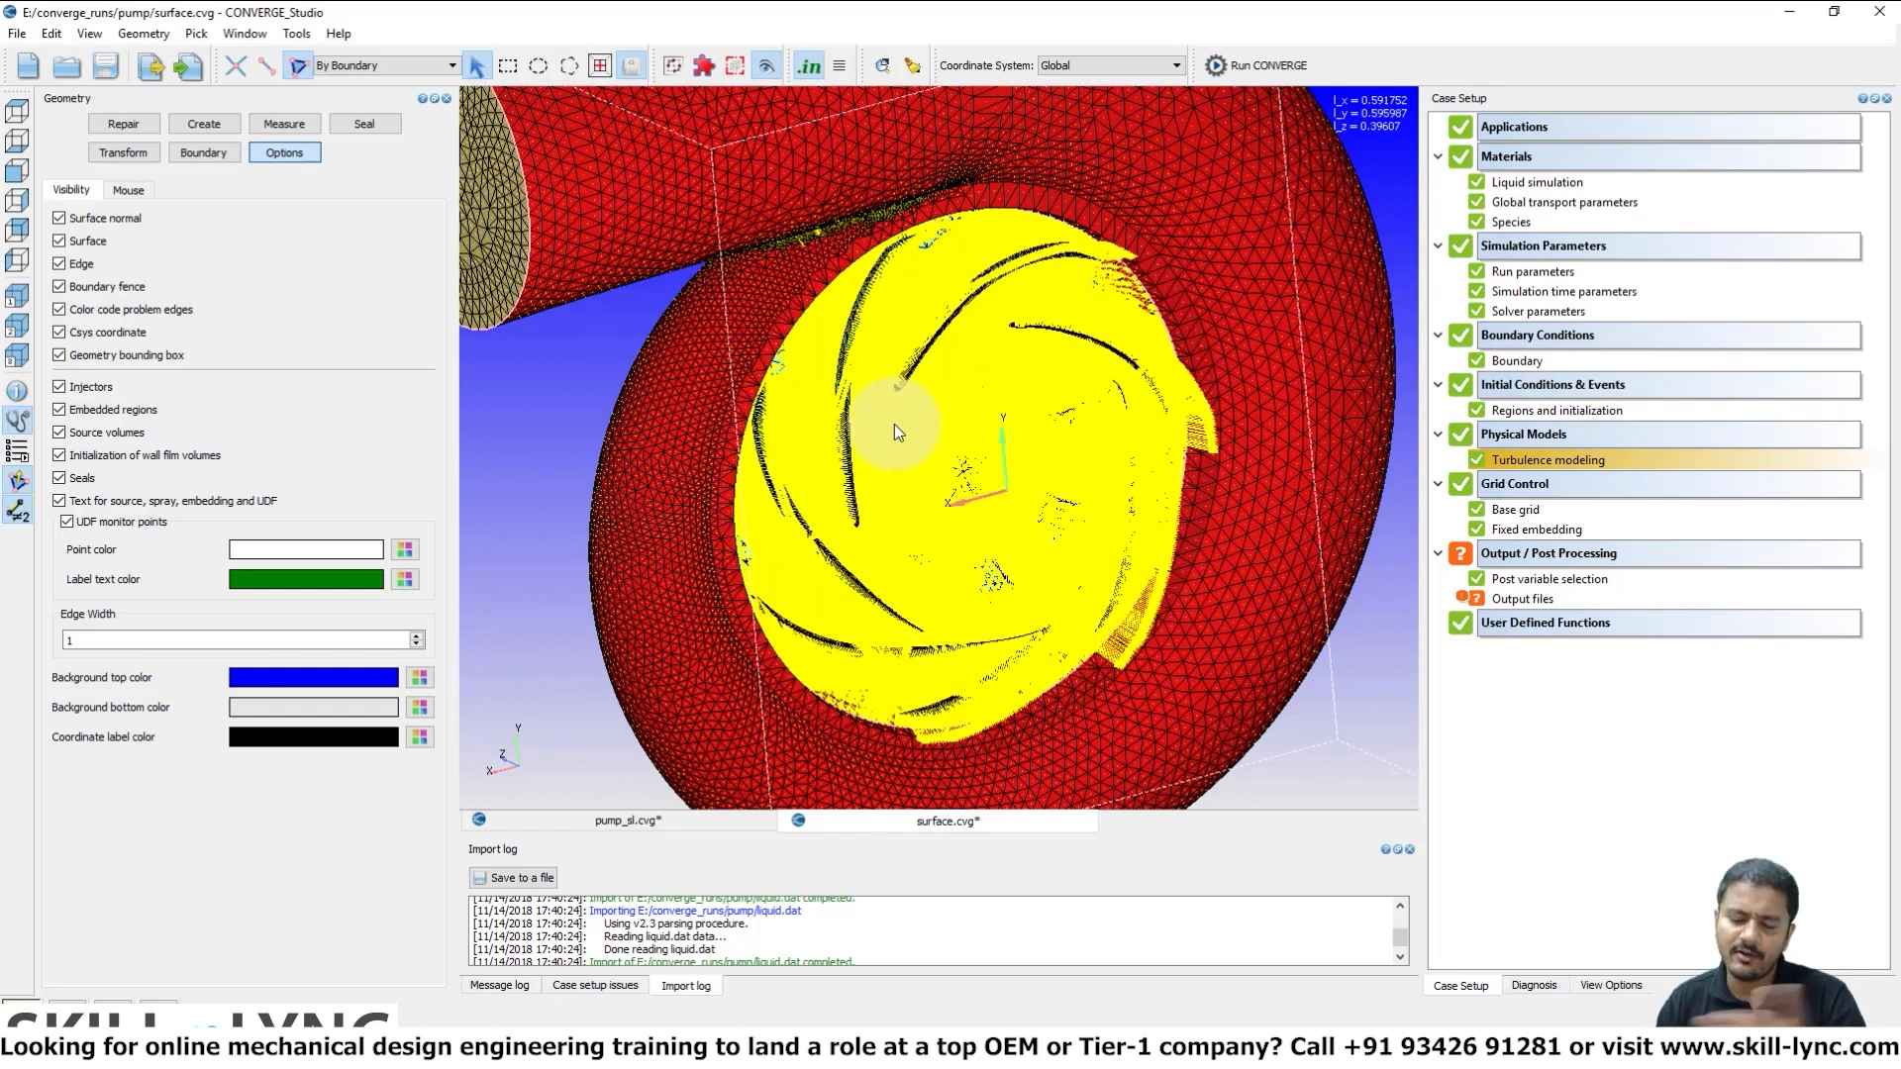
{"action": "left_click", "coordinate": [8, 481]}
{"action": "left_click", "coordinate": [600, 194]}
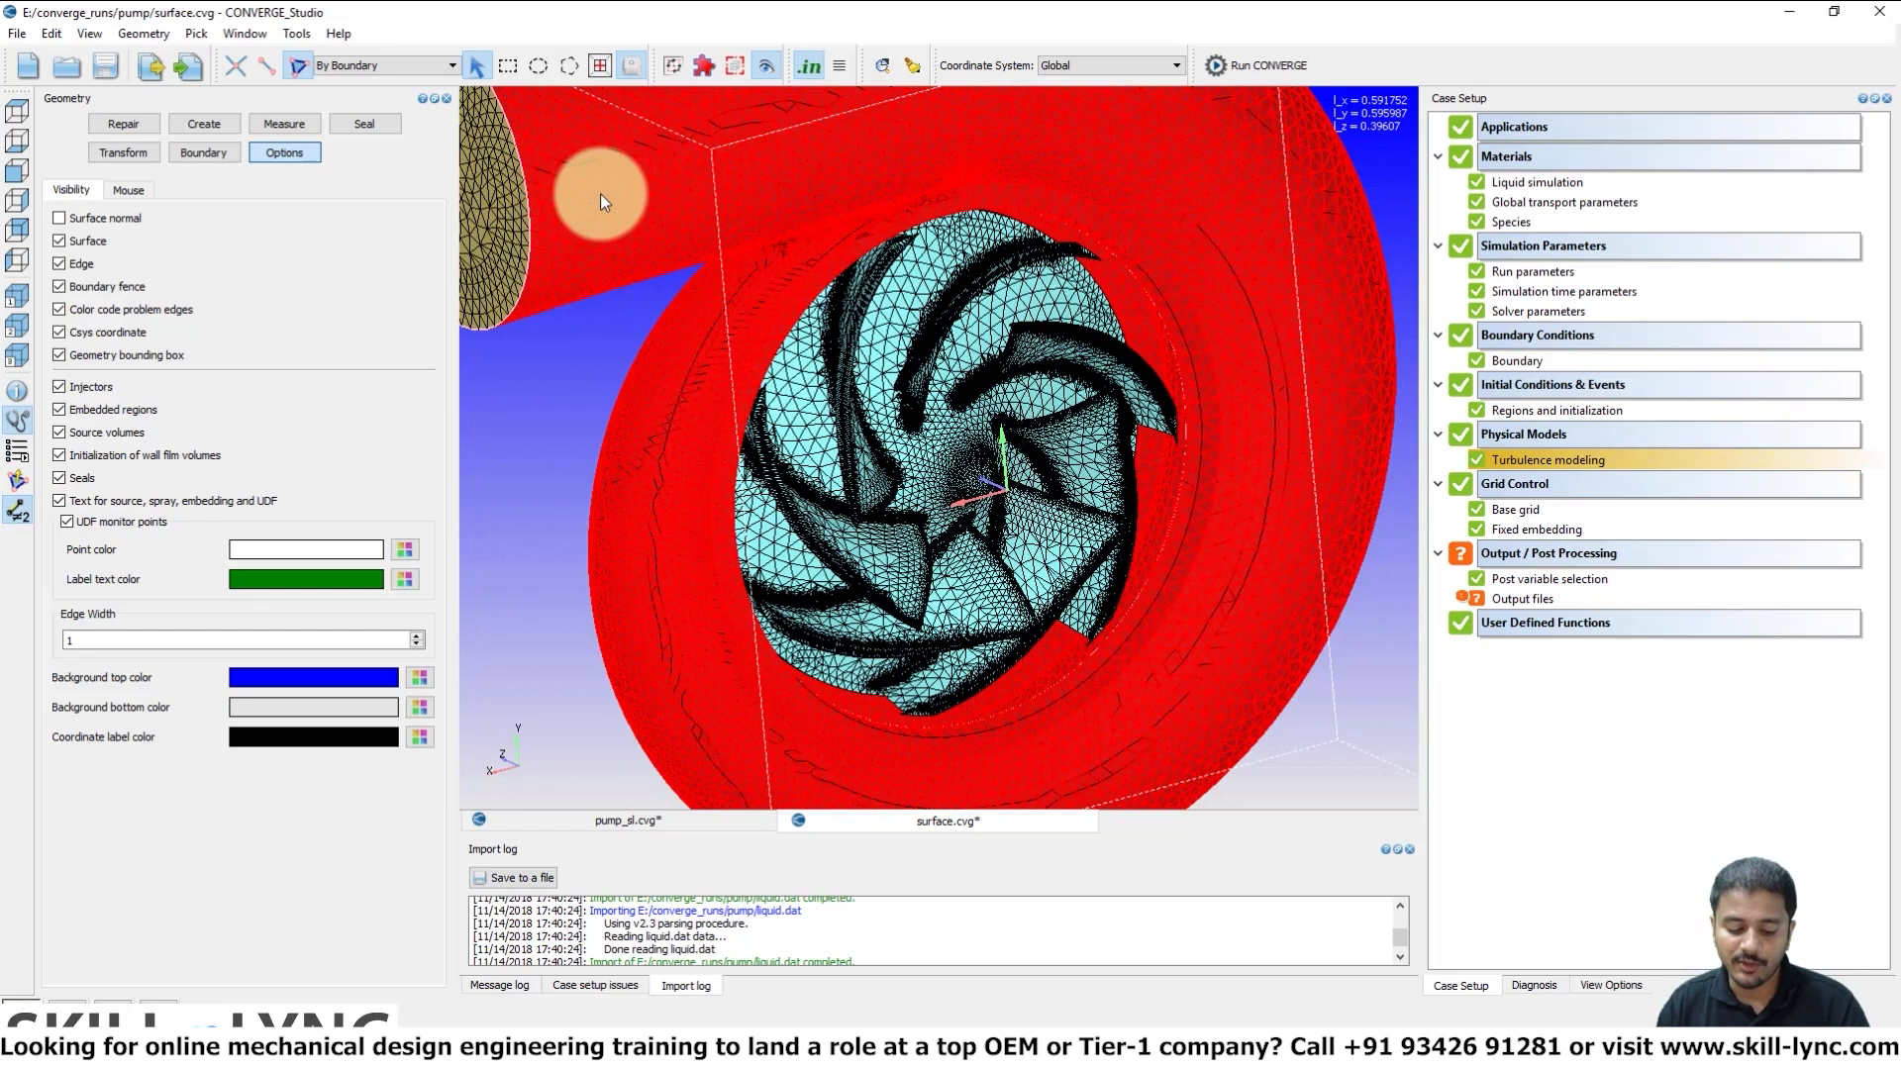
{"action": "key", "text": "h"}
{"action": "left_click", "coordinate": [479, 194]}
{"action": "key", "text": "h"}
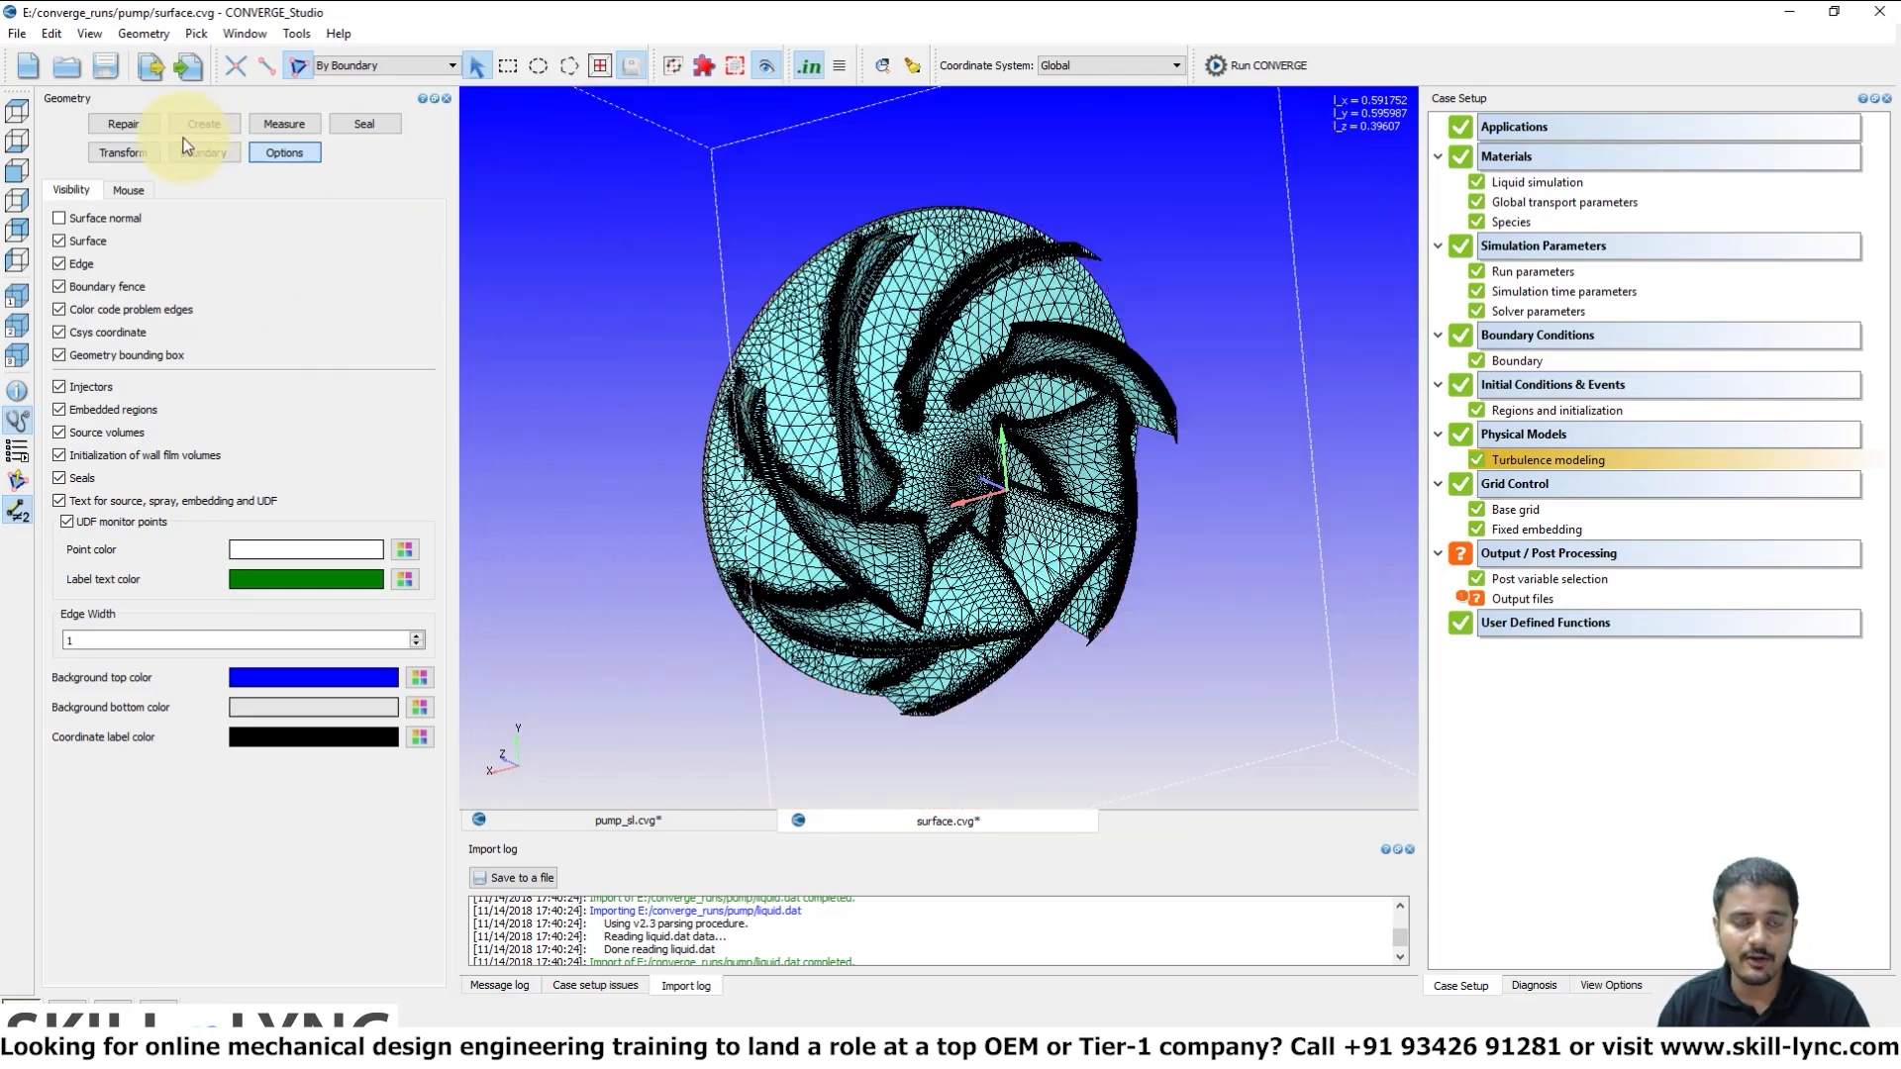
Measure the distance between two vertices on opposite edges of the impeller disc
{"action": "left_click", "coordinate": [283, 124]}
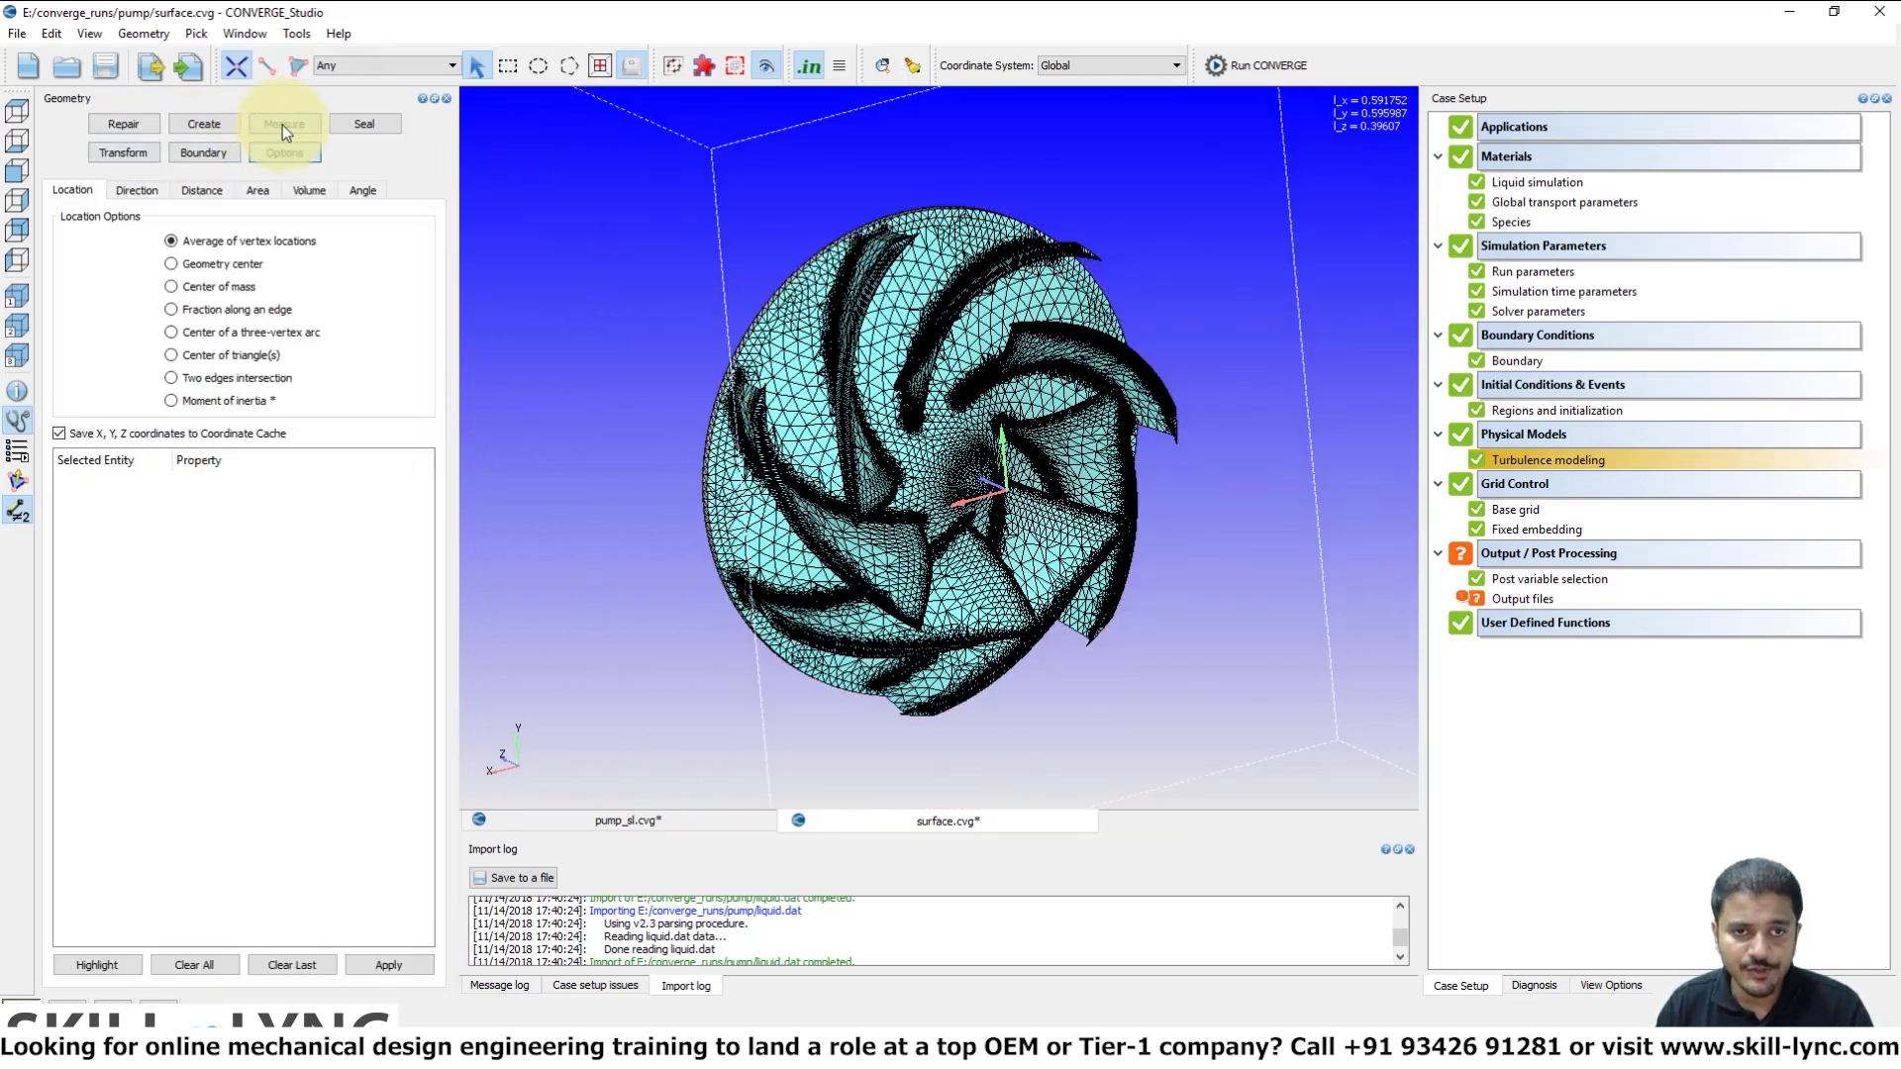
{"action": "left_click", "coordinate": [206, 192]}
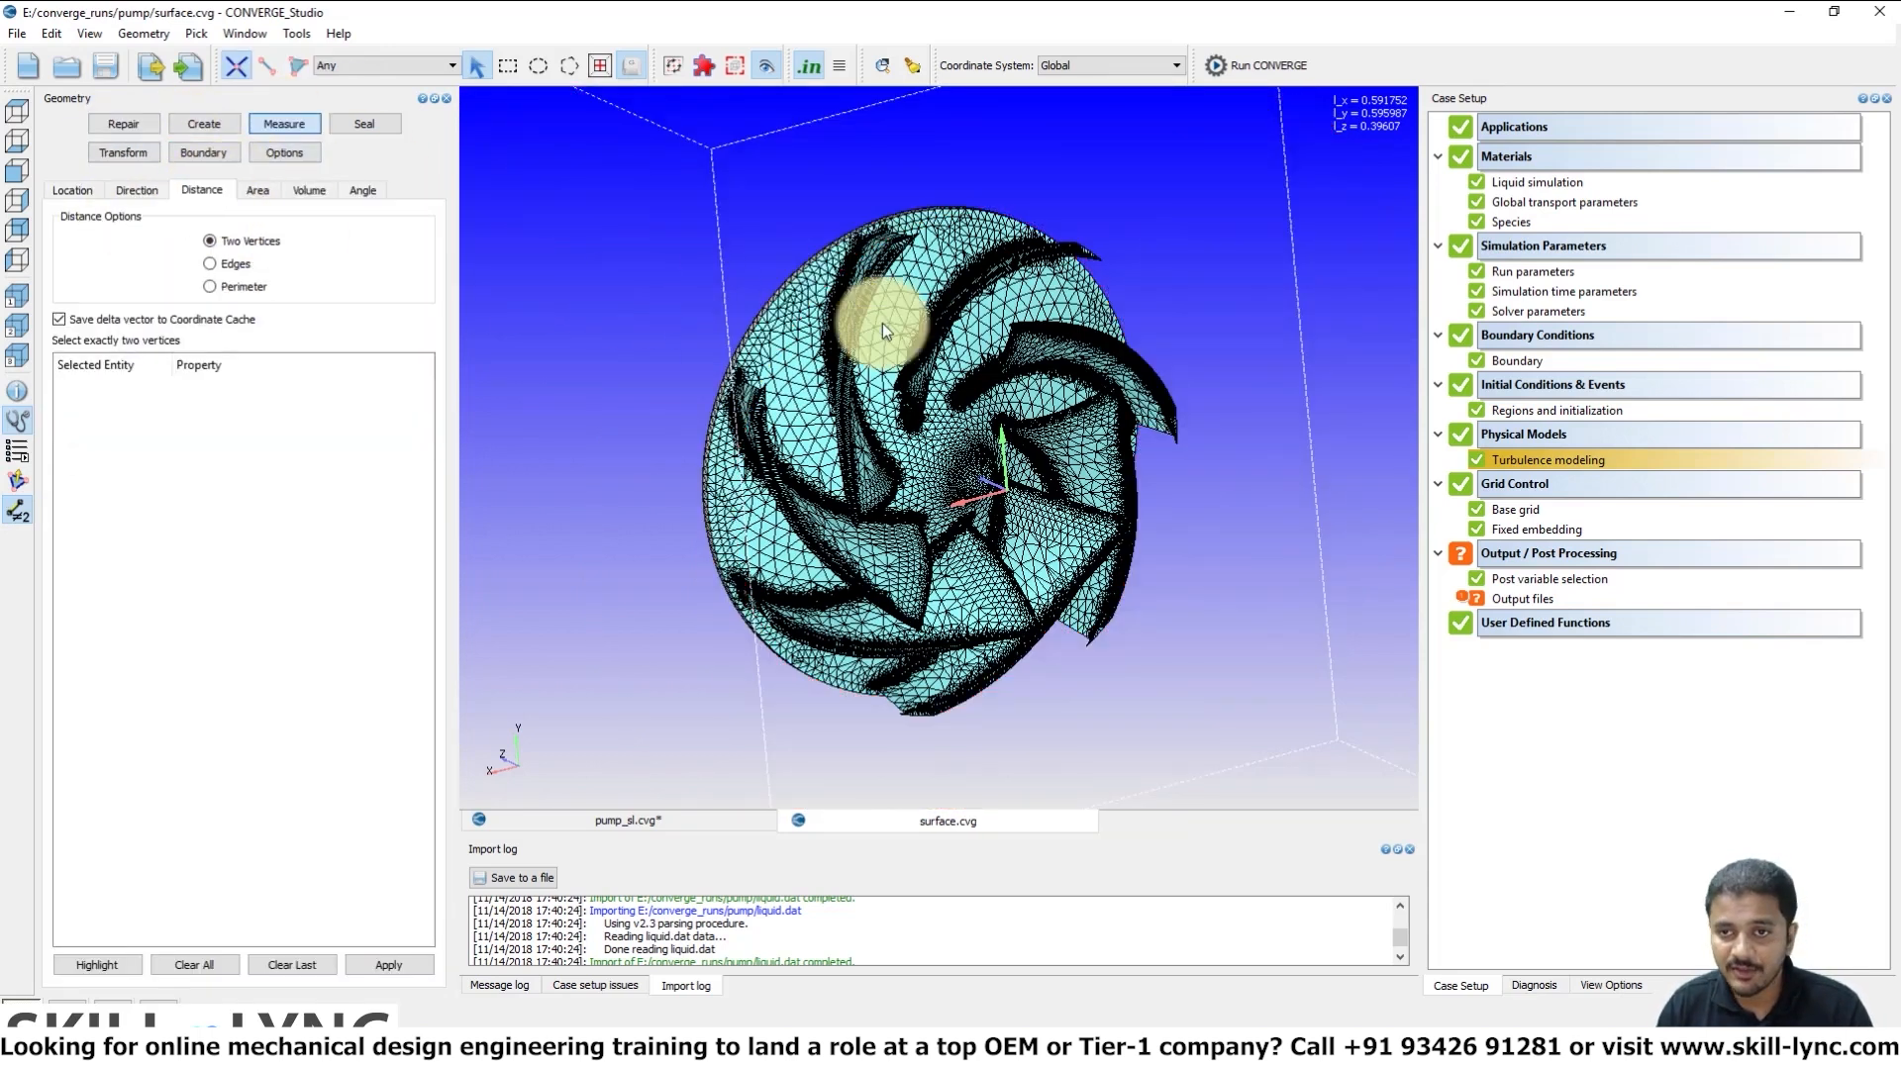
{"action": "left_click", "coordinate": [899, 216]}
{"action": "left_click_drag", "start_coordinate": [965, 418], "coordinate": [975, 659]}
{"action": "left_click", "coordinate": [960, 741]}
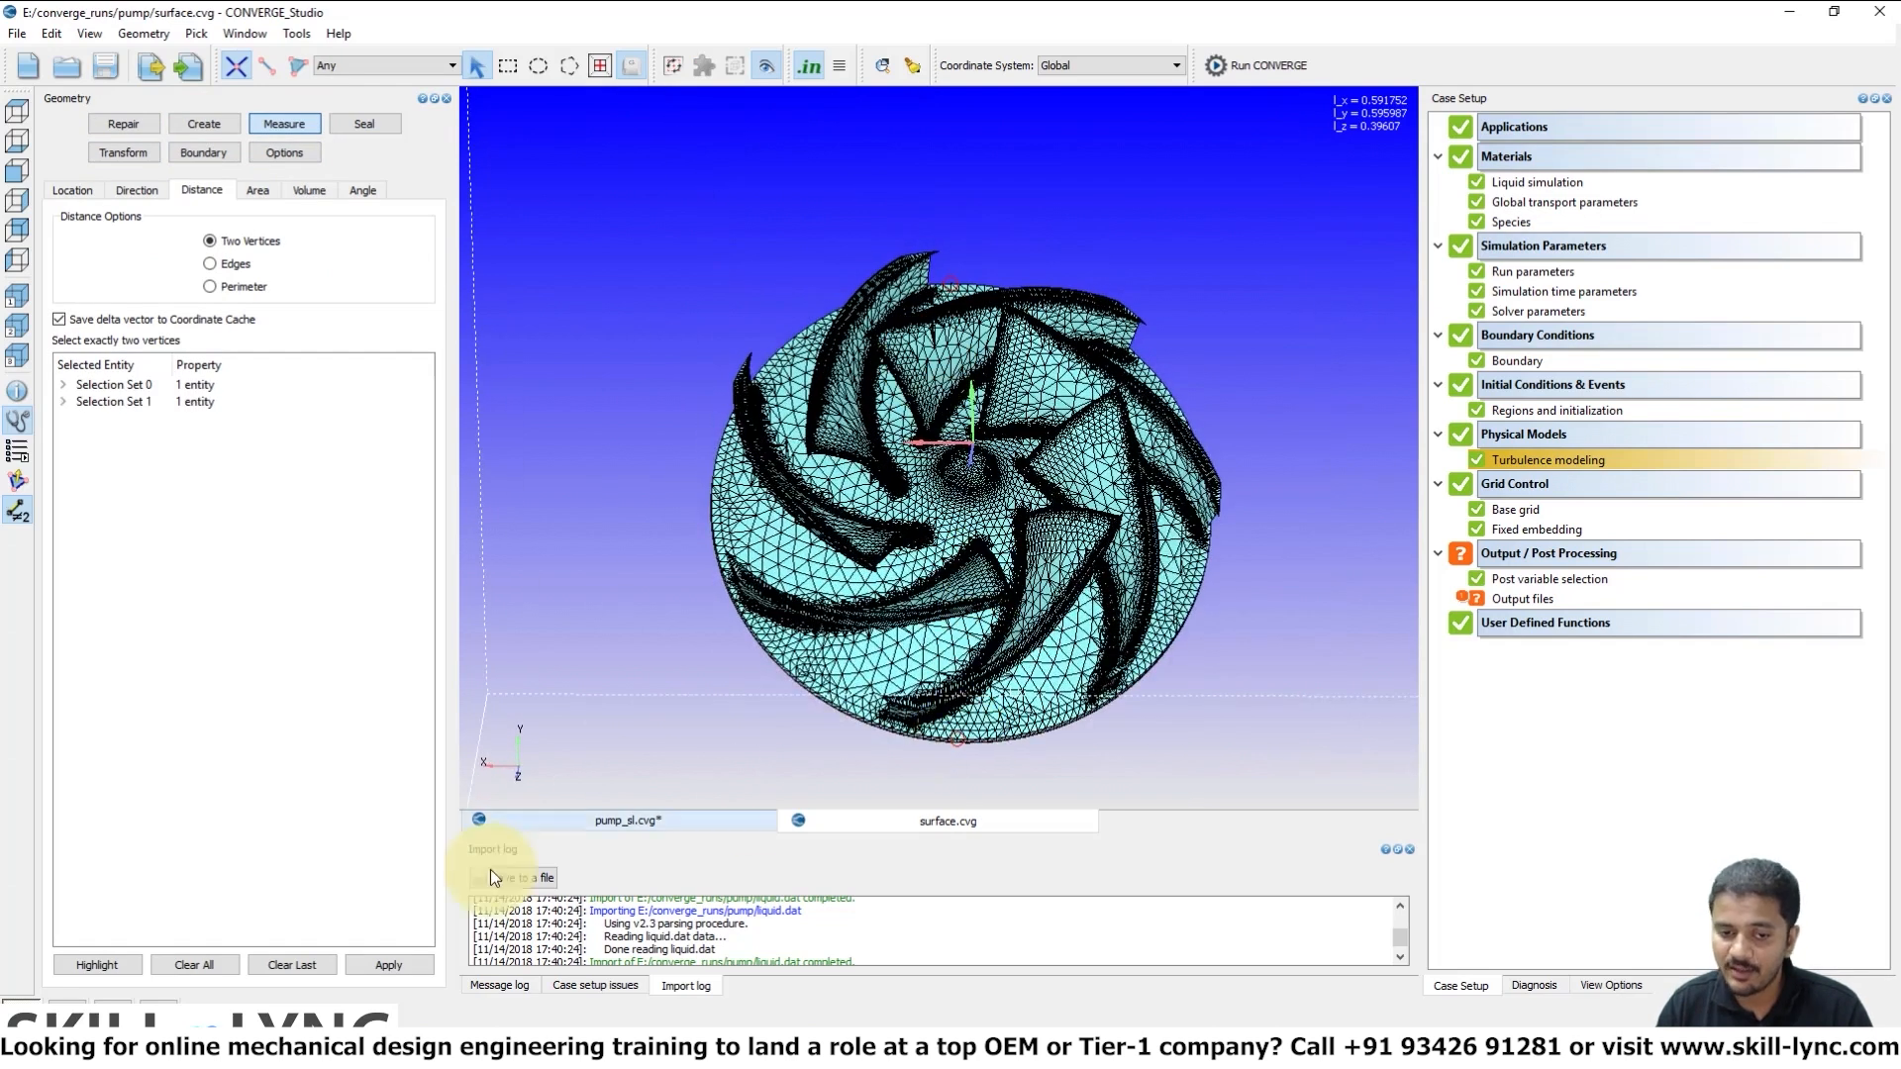
{"action": "left_click", "coordinate": [368, 963]}
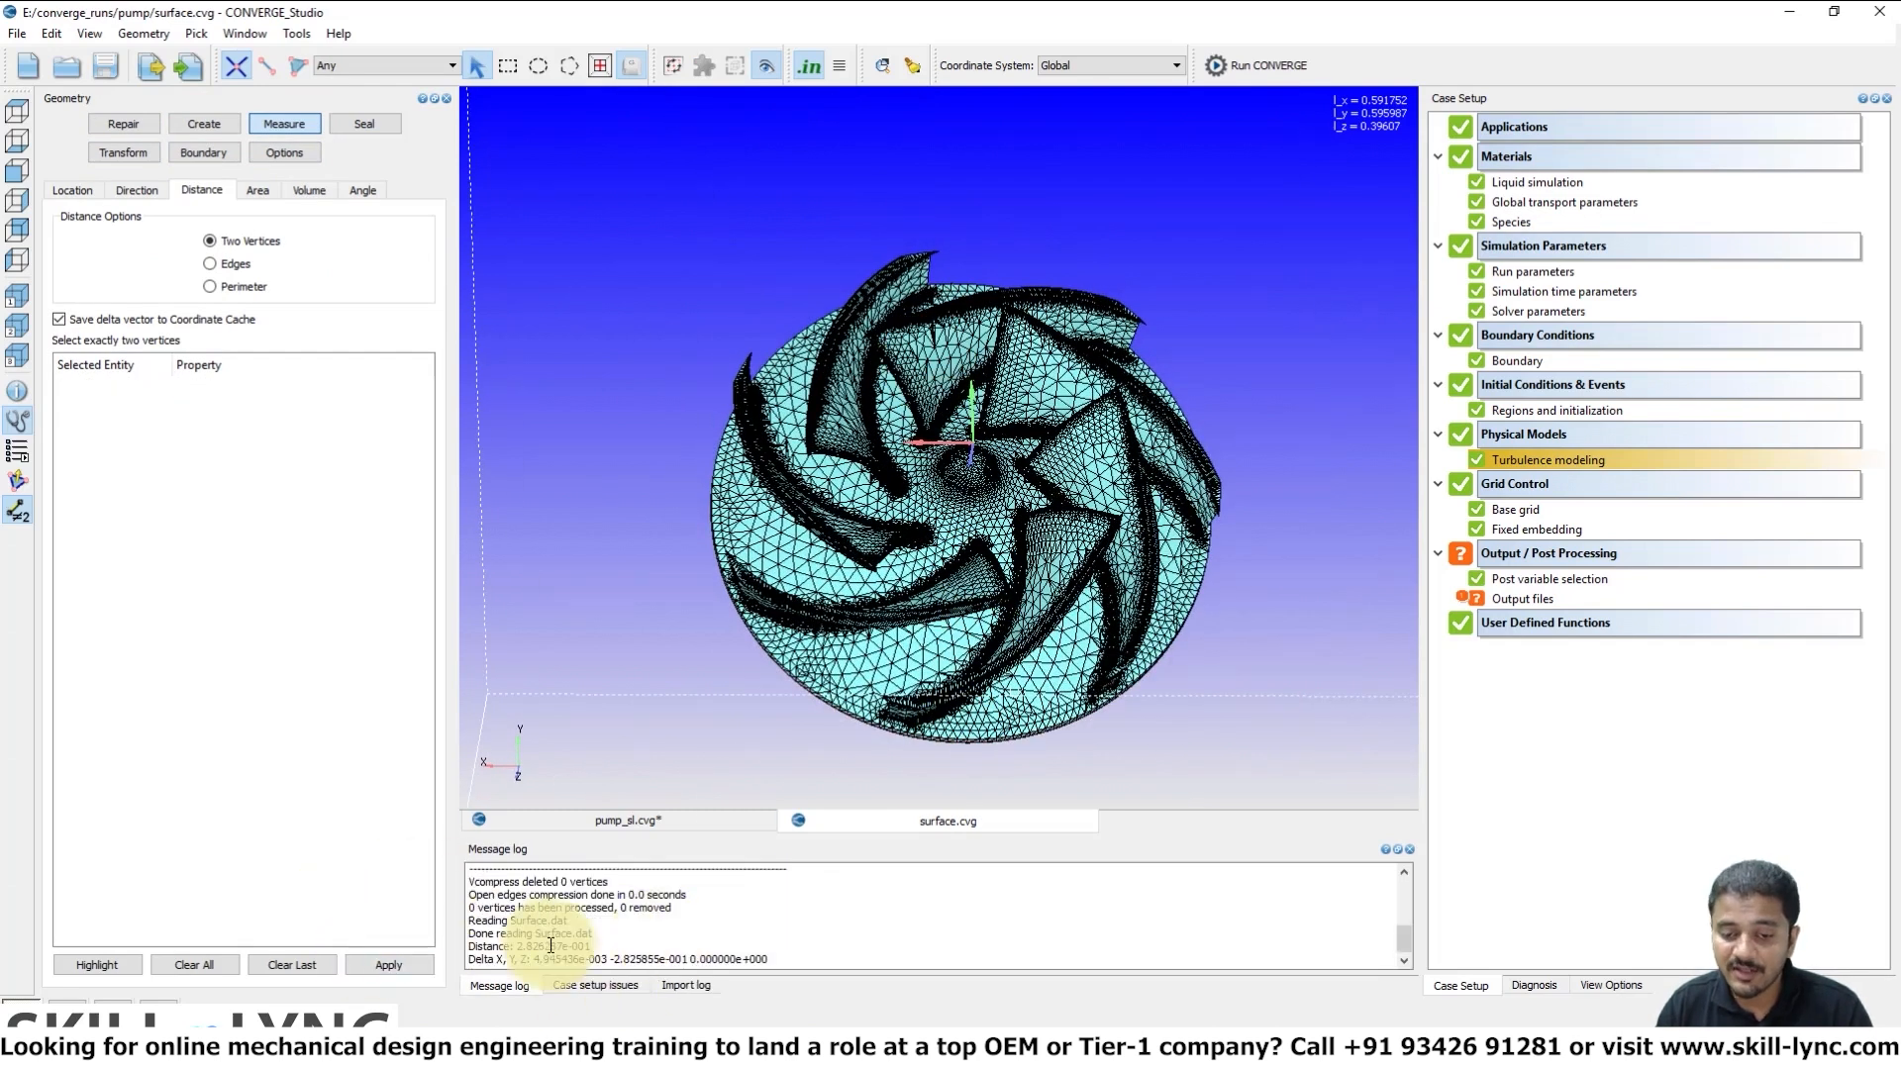
{"action": "left_click_drag", "start_coordinate": [592, 947], "coordinate": [503, 951]}
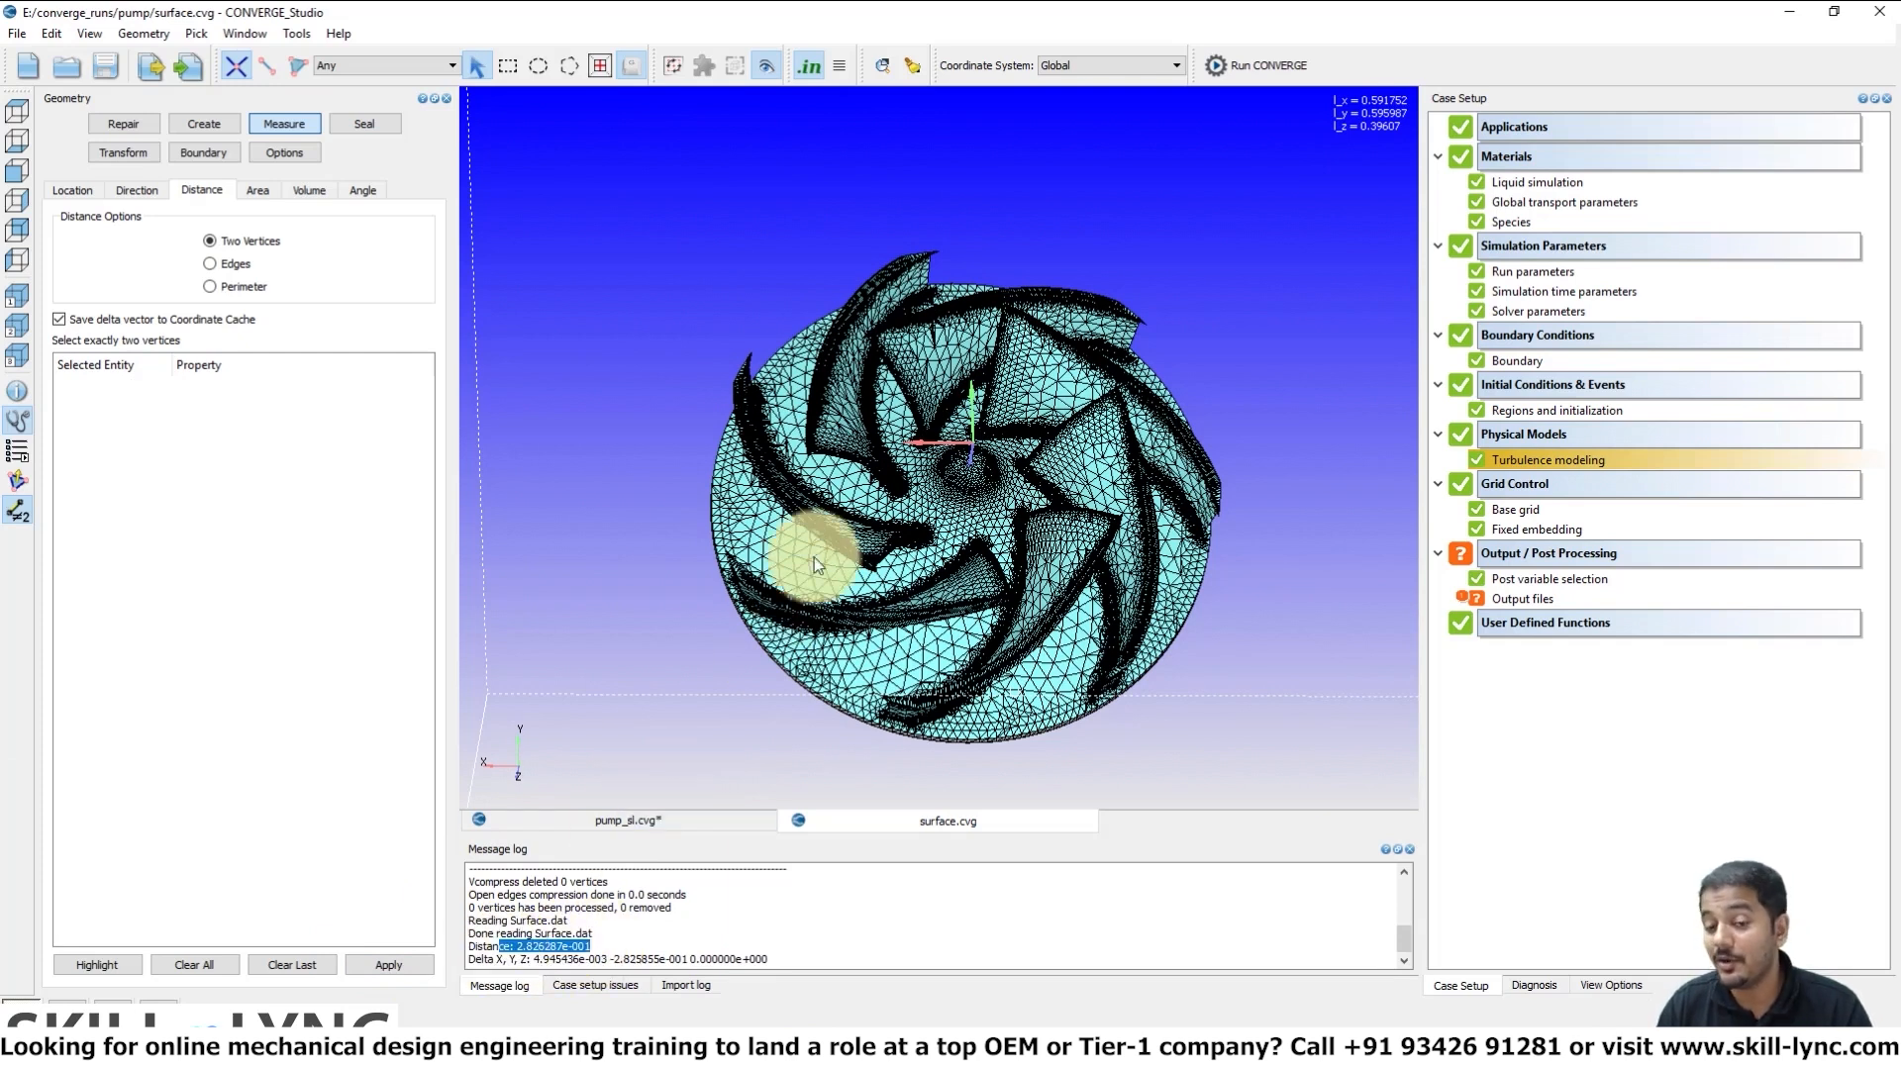
Measure the arc normal and arc diameter through three vertices on the rim of the Impeller bottom disc
{"action": "left_click_drag", "start_coordinate": [816, 508], "coordinate": [1064, 252]}
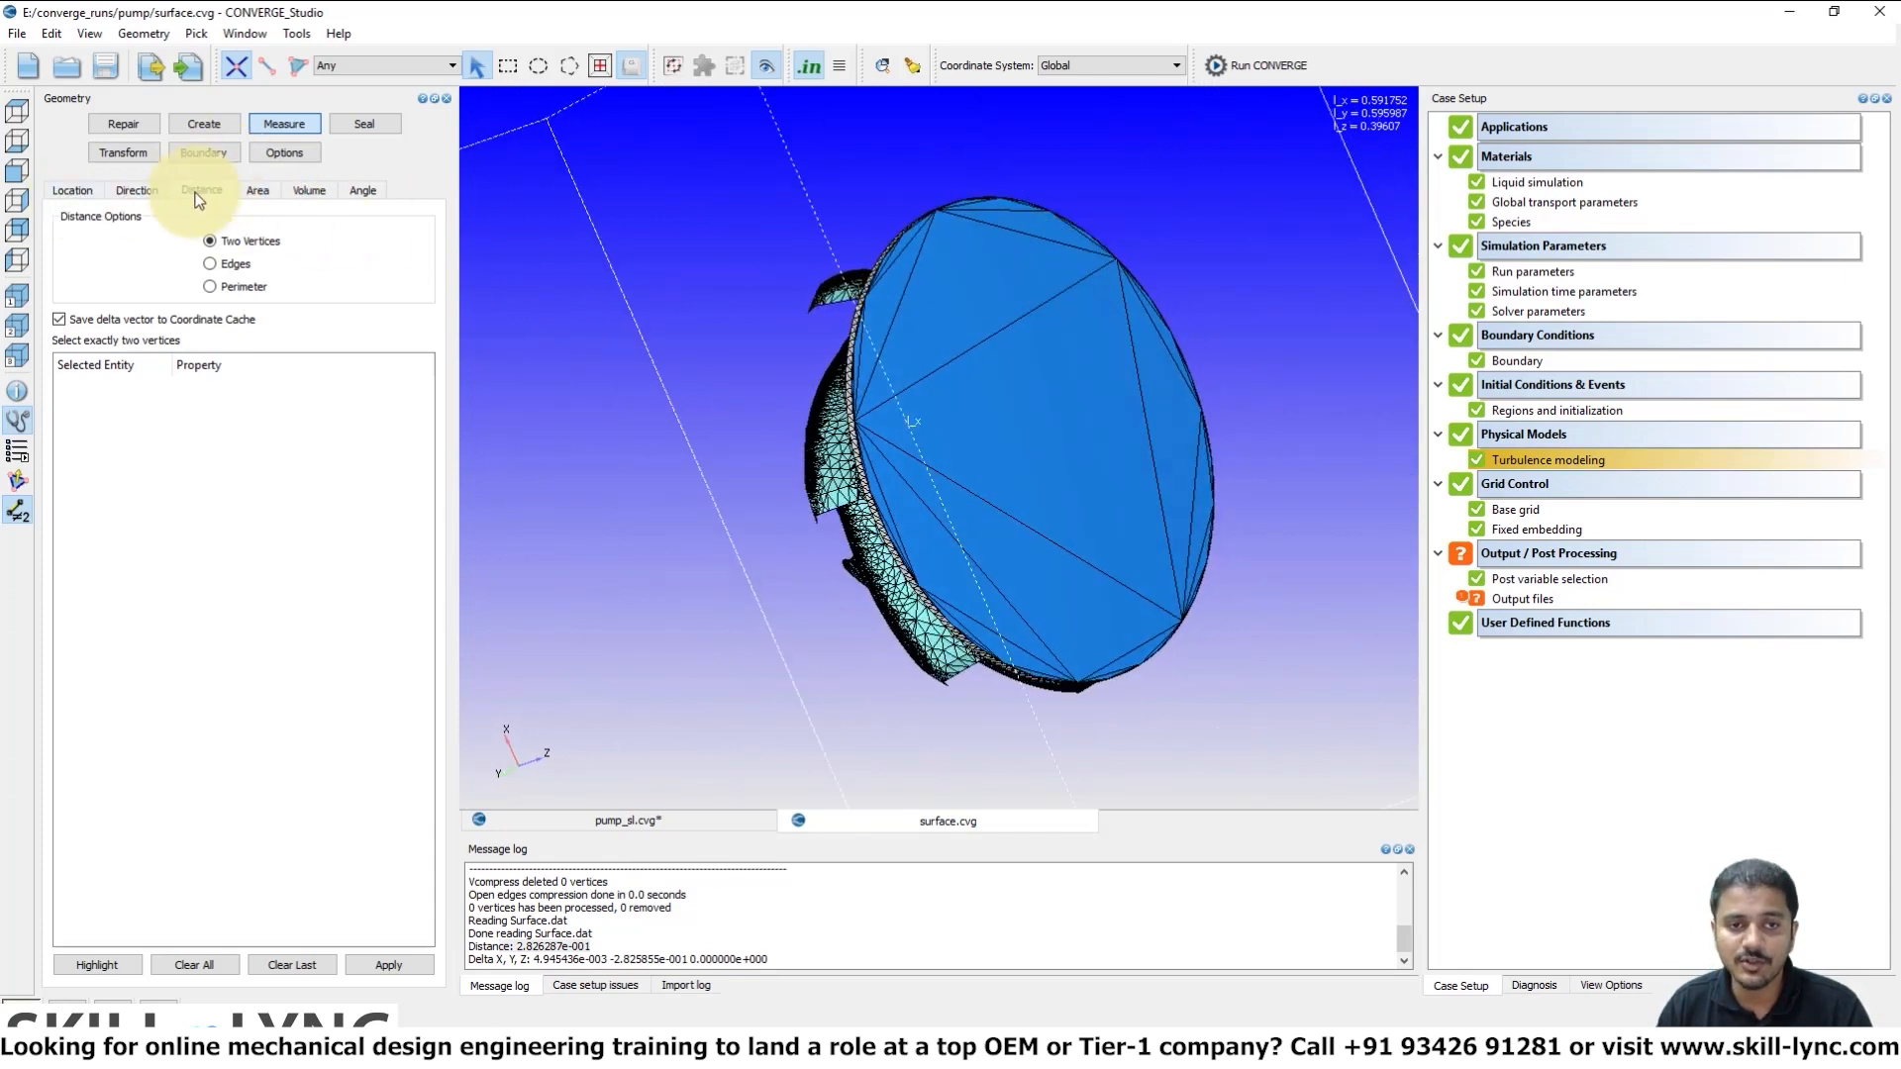
{"action": "left_click", "coordinate": [139, 190]}
{"action": "left_click", "coordinate": [204, 286]}
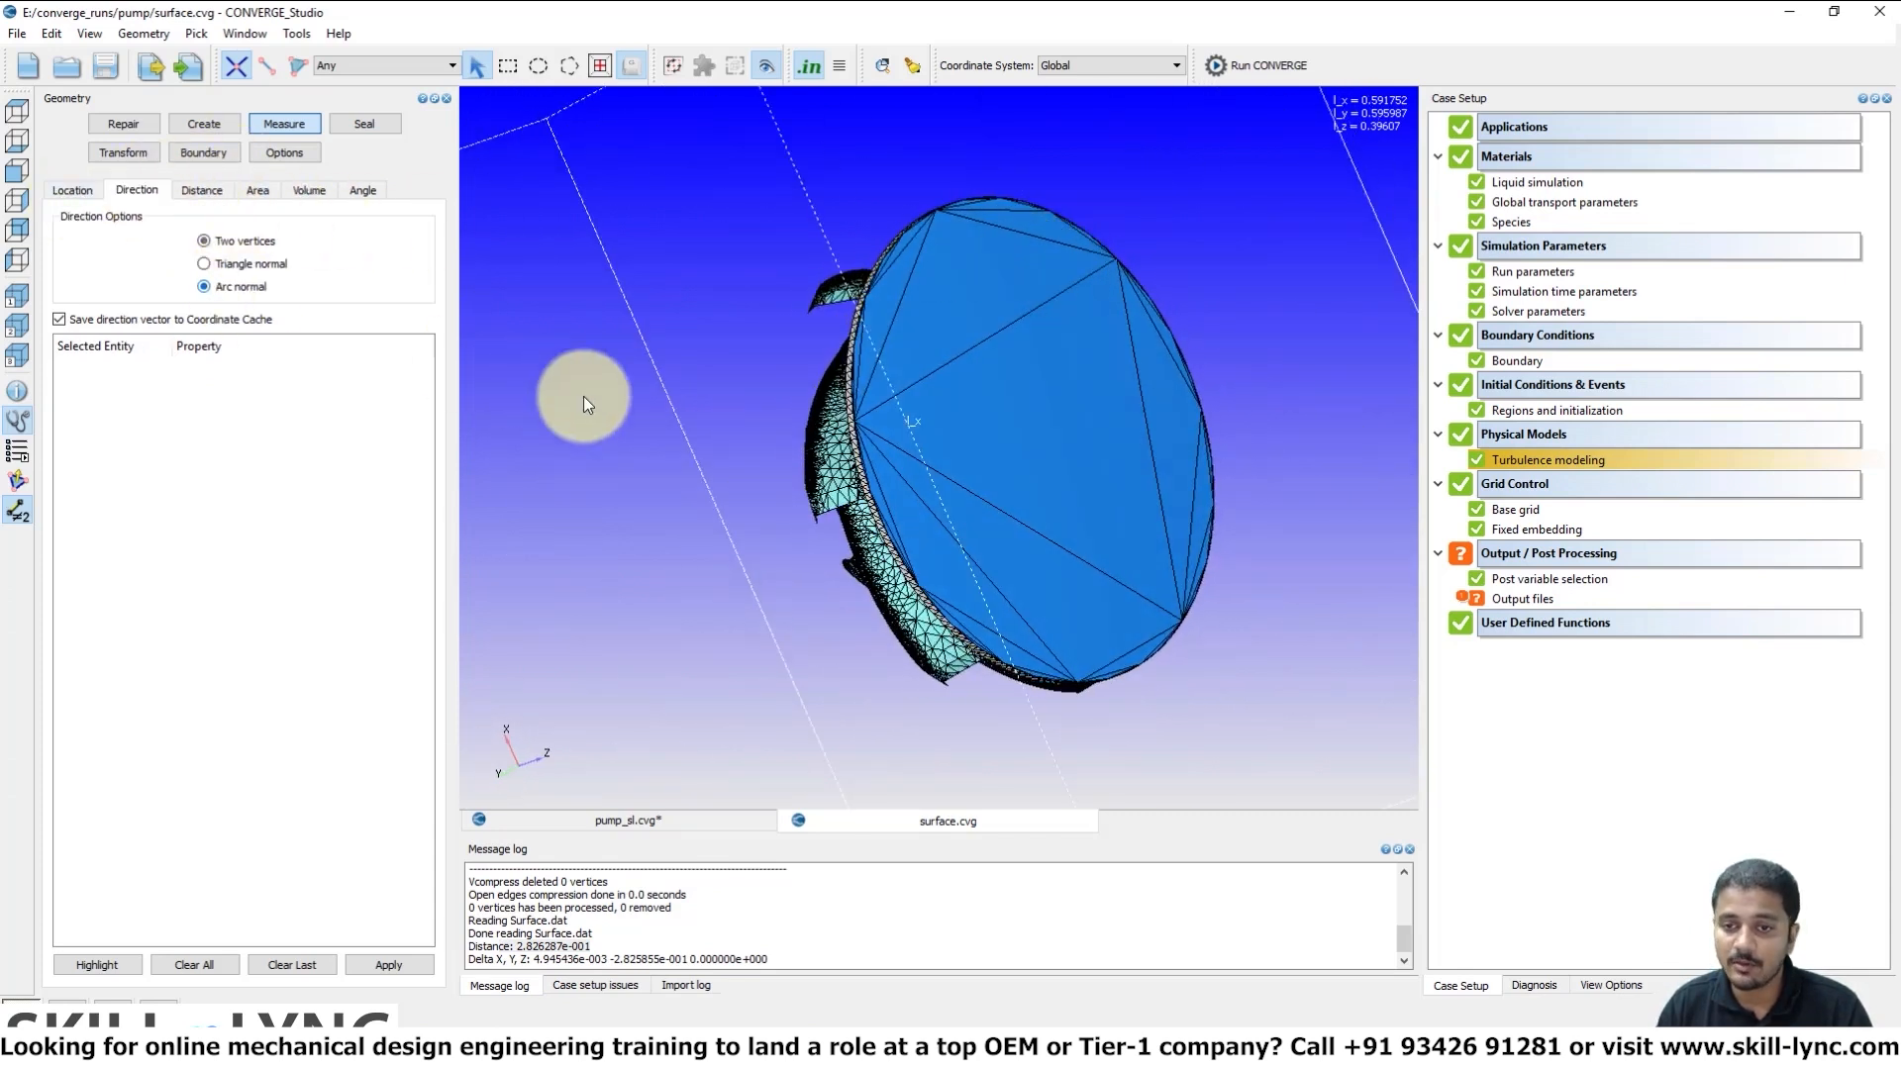
{"action": "scroll", "coordinate": [755, 455], "scroll_direction": "up", "scroll_amount": 3}
{"action": "left_click", "coordinate": [777, 392]}
{"action": "right_click_drag", "start_coordinate": [871, 254], "coordinate": [702, 649]}
{"action": "left_click_drag", "start_coordinate": [728, 394], "coordinate": [789, 424]}
{"action": "left_click", "coordinate": [776, 414]}
{"action": "left_click_drag", "start_coordinate": [960, 412], "coordinate": [942, 514]}
{"action": "left_click", "coordinate": [1158, 476]}
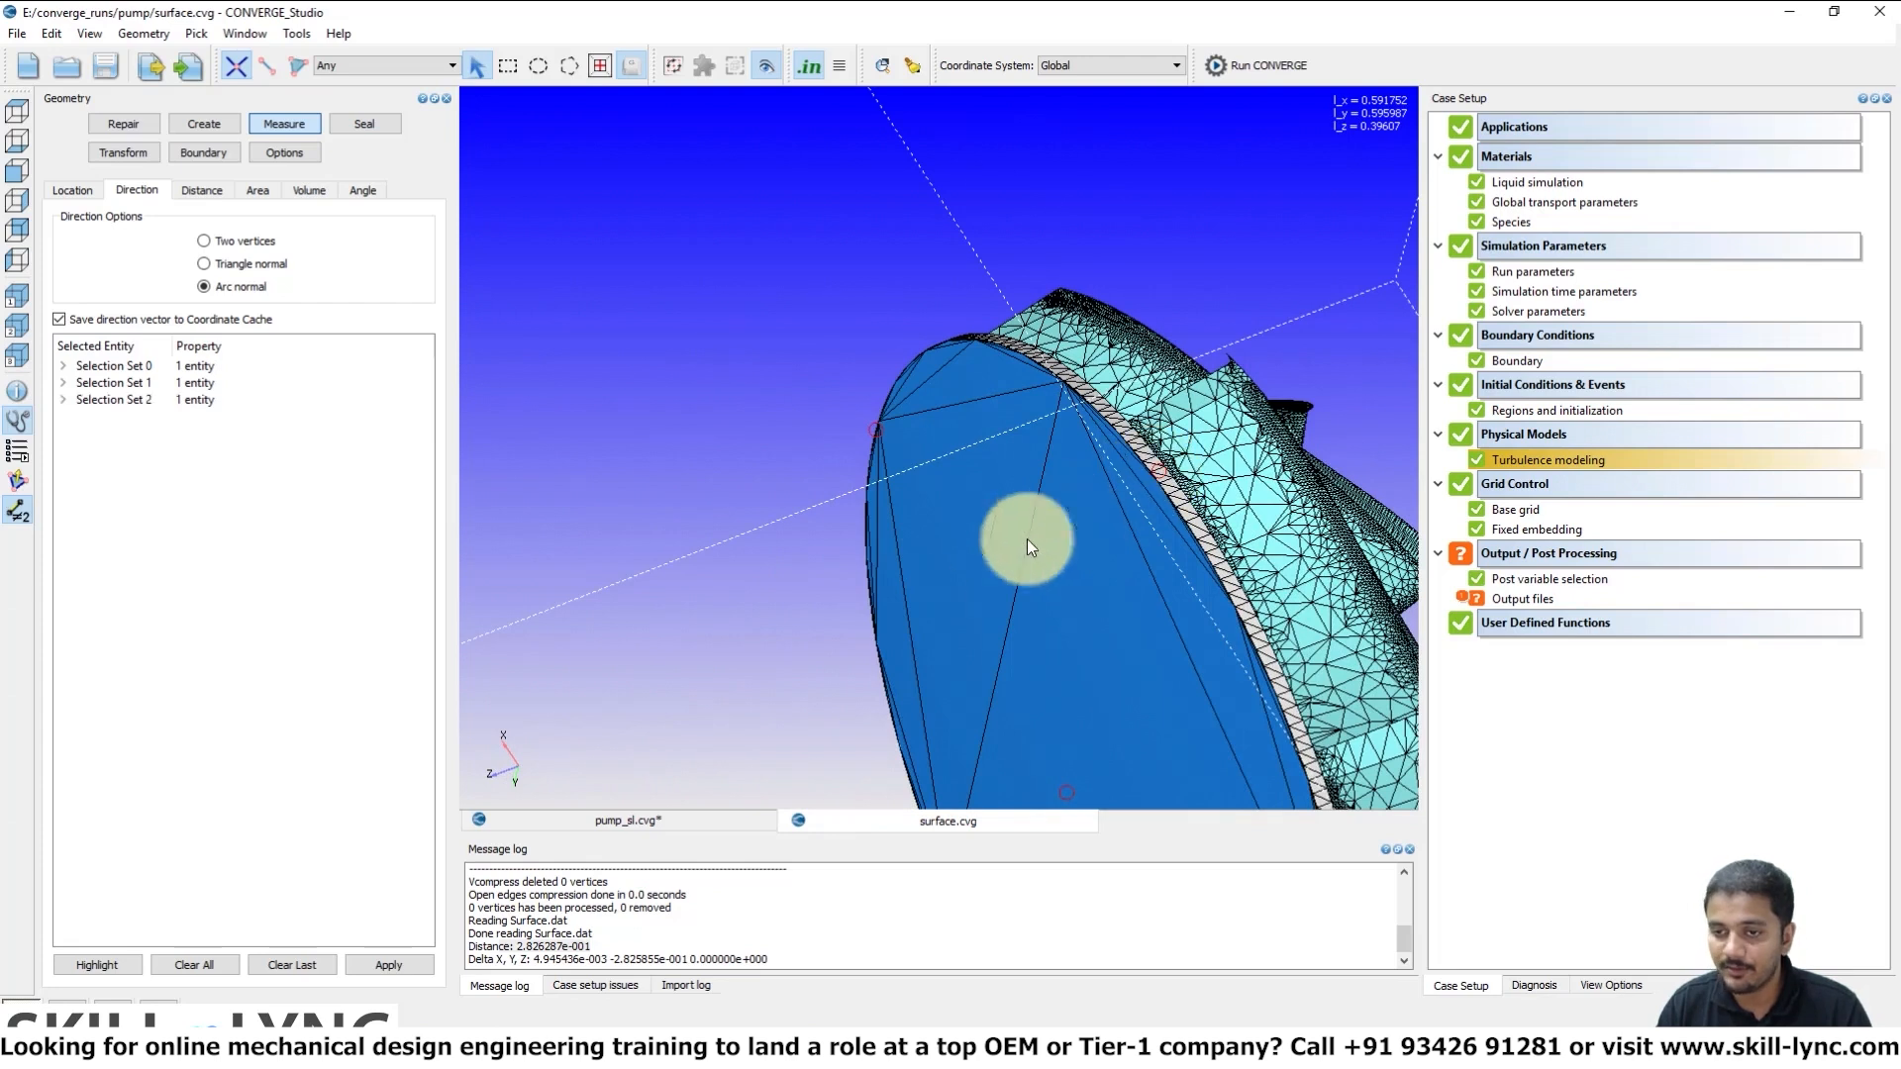
{"action": "left_click", "coordinate": [267, 956]}
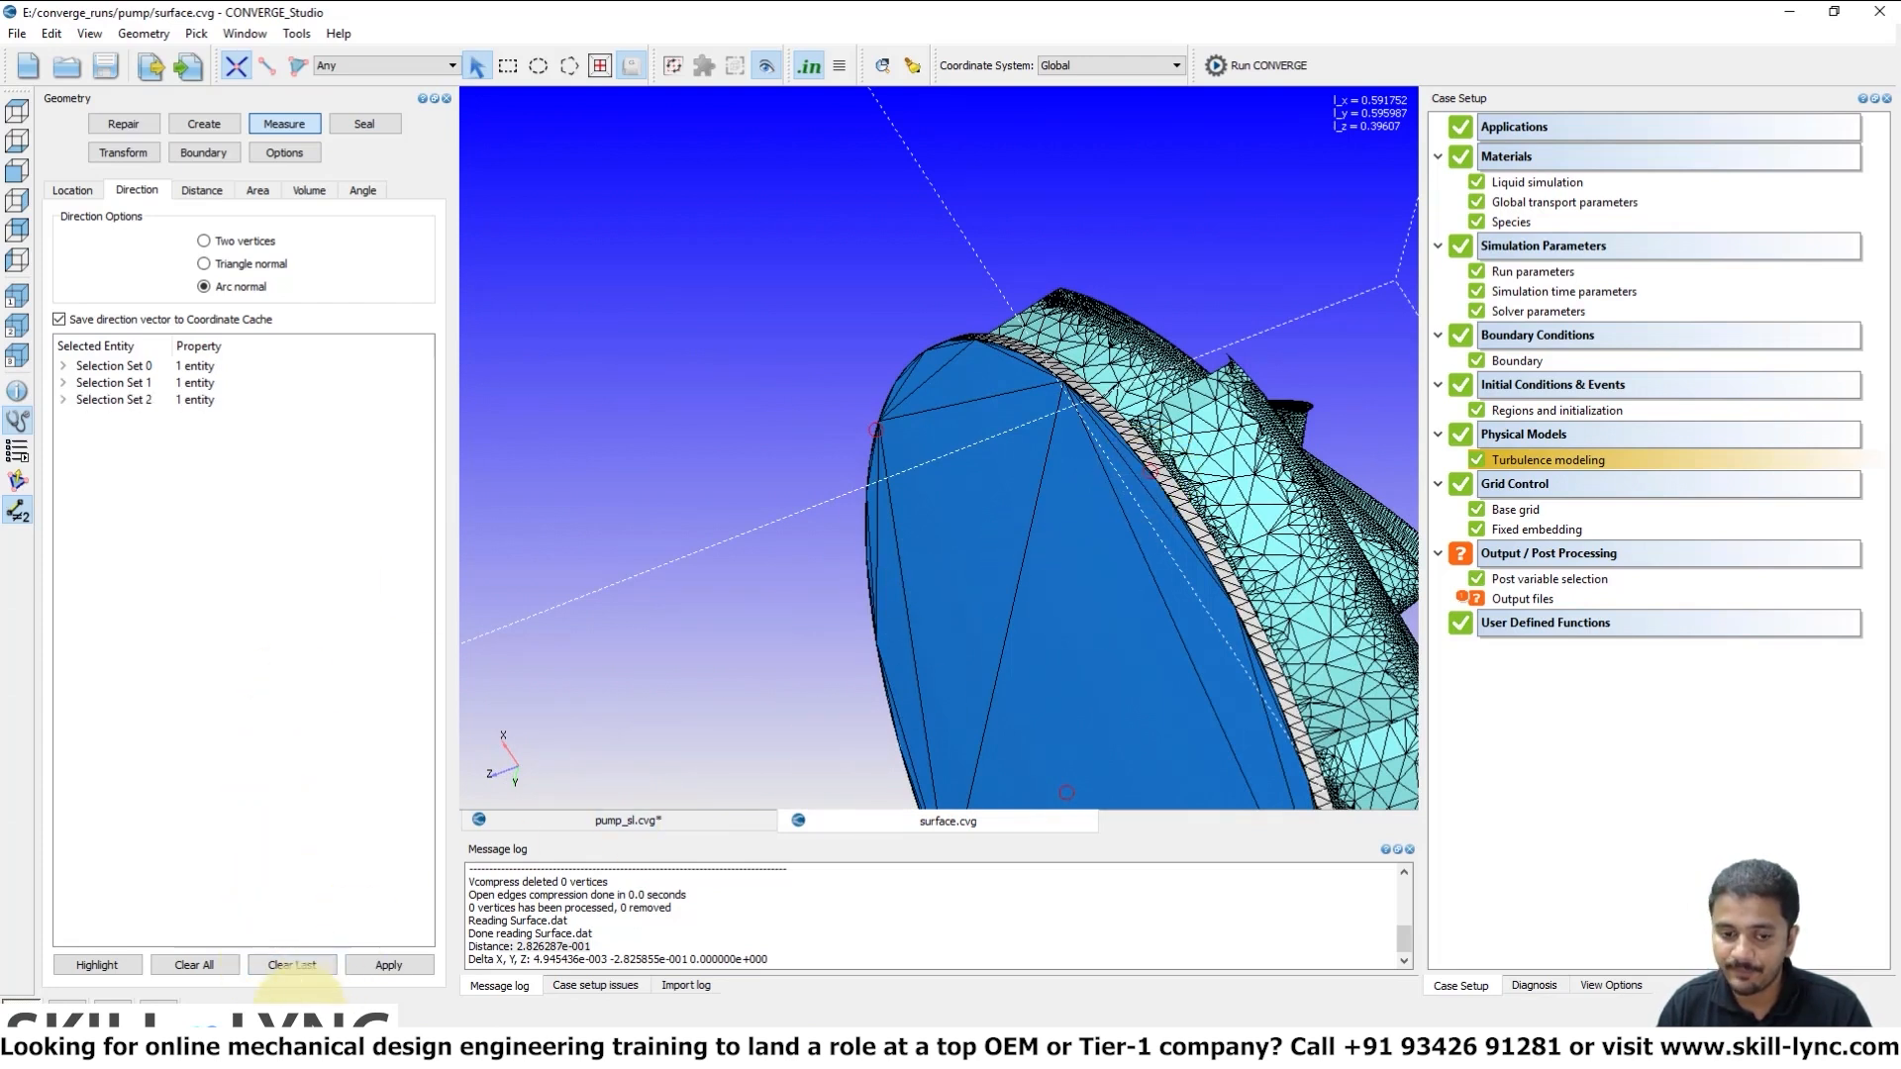
{"action": "left_click", "coordinate": [370, 965]}
{"action": "left_click_drag", "start_coordinate": [634, 947], "coordinate": [518, 946]}
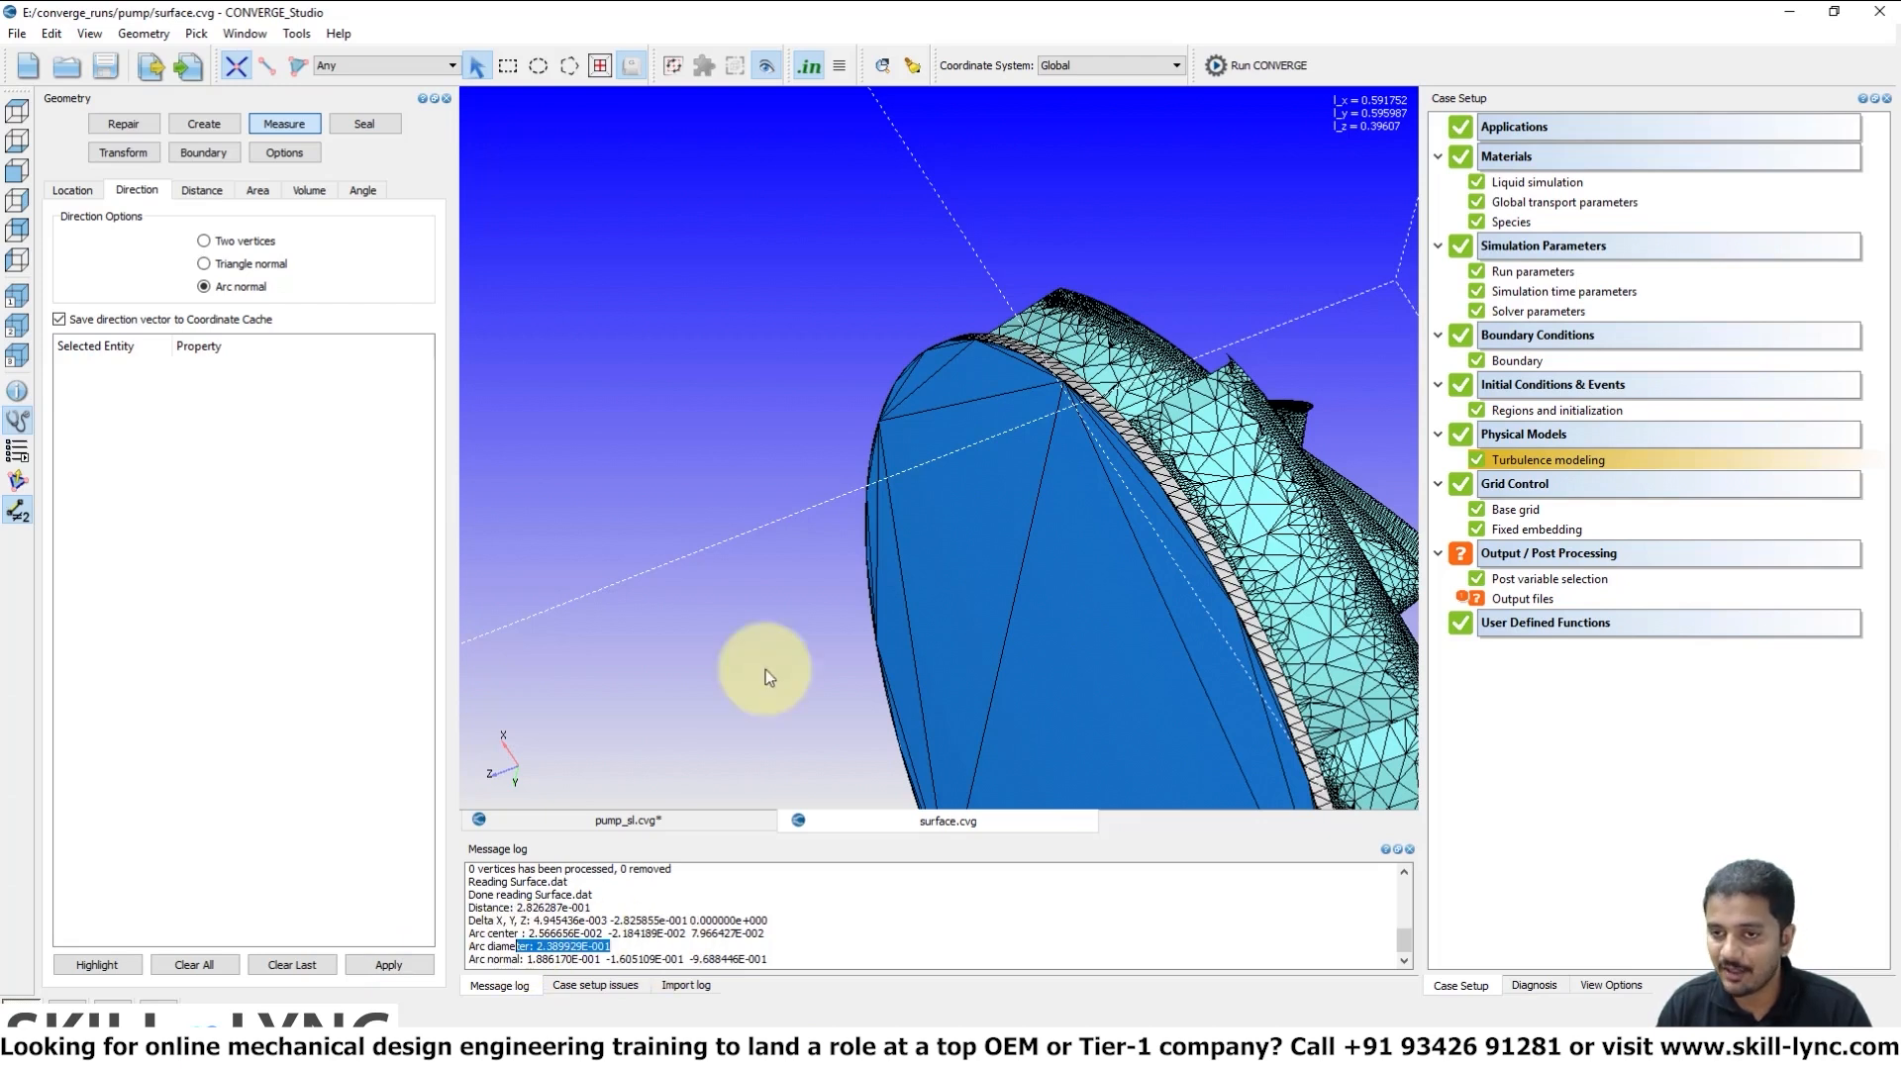
{"action": "left_click_drag", "start_coordinate": [882, 539], "coordinate": [989, 444]}
{"action": "left_click_drag", "start_coordinate": [864, 526], "coordinate": [772, 396]}
{"action": "left_click", "coordinate": [16, 116]}
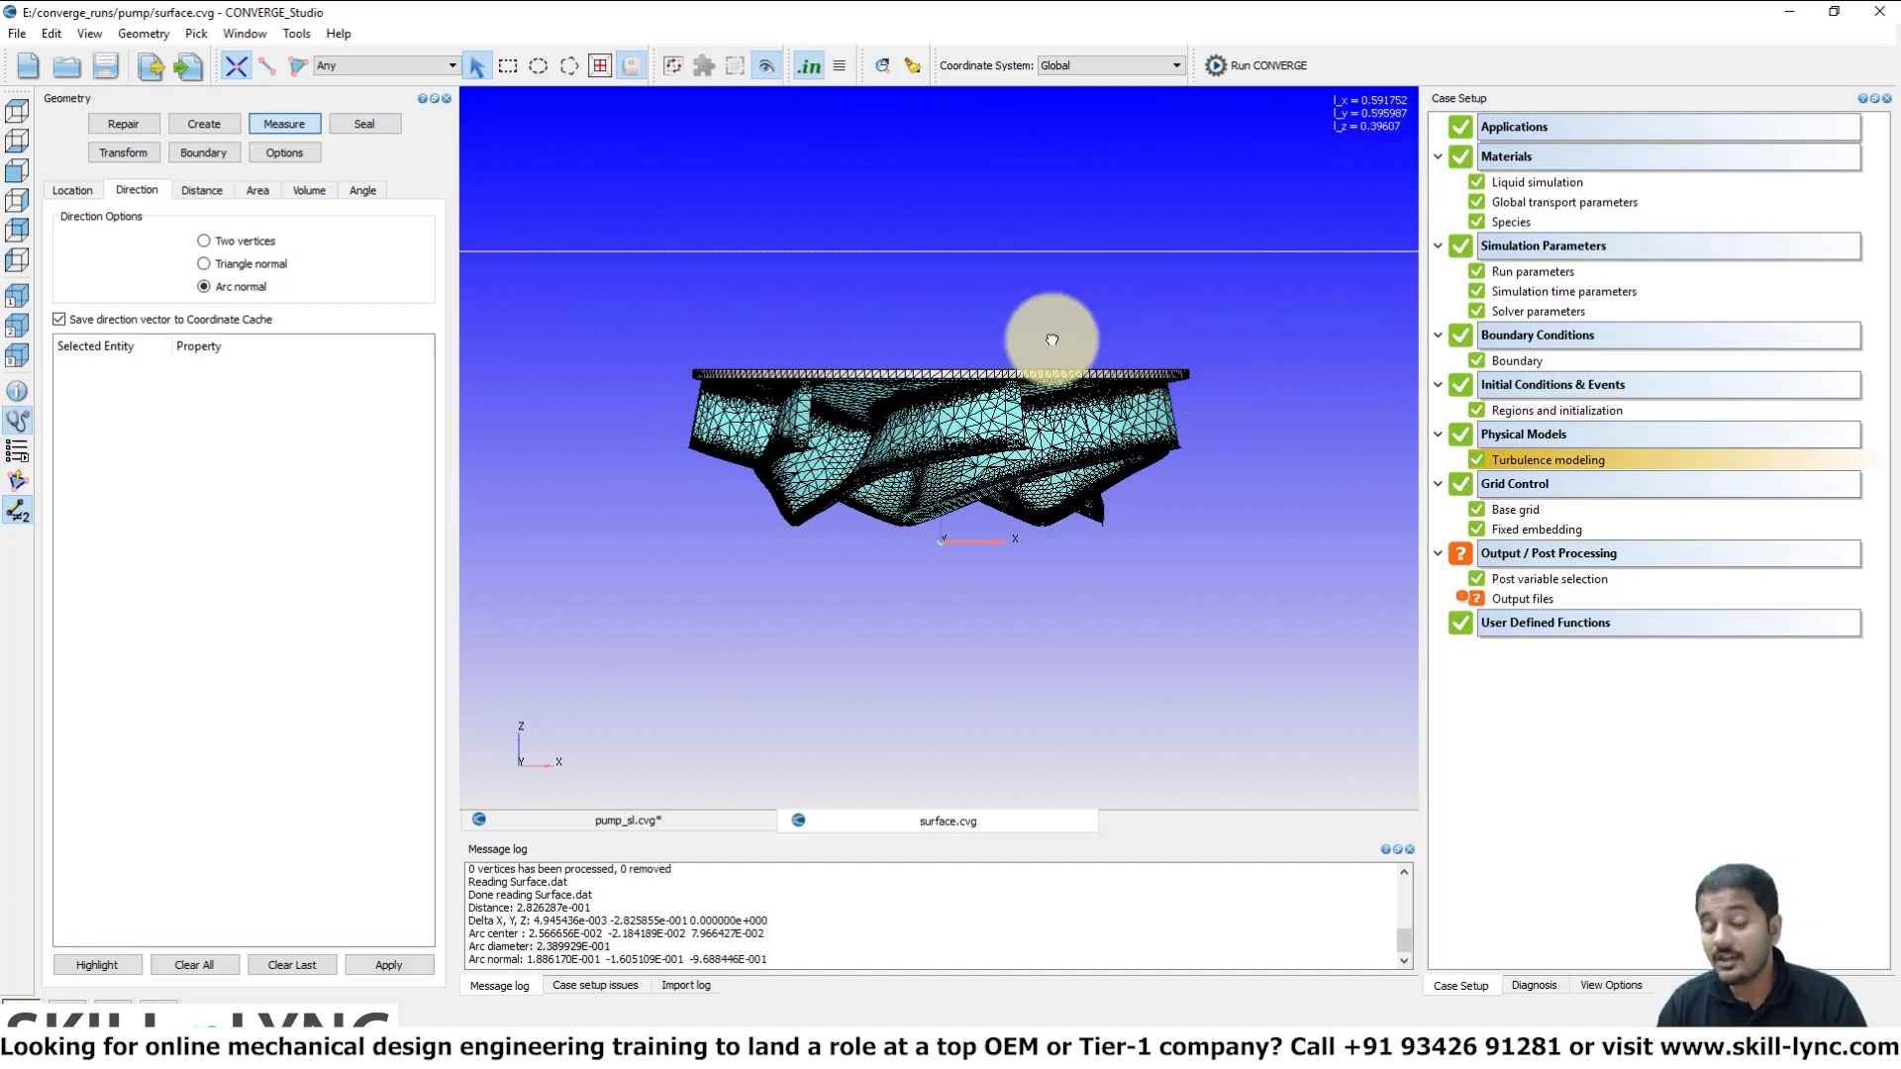
{"action": "left_click_drag", "start_coordinate": [1048, 423], "coordinate": [1001, 395]}
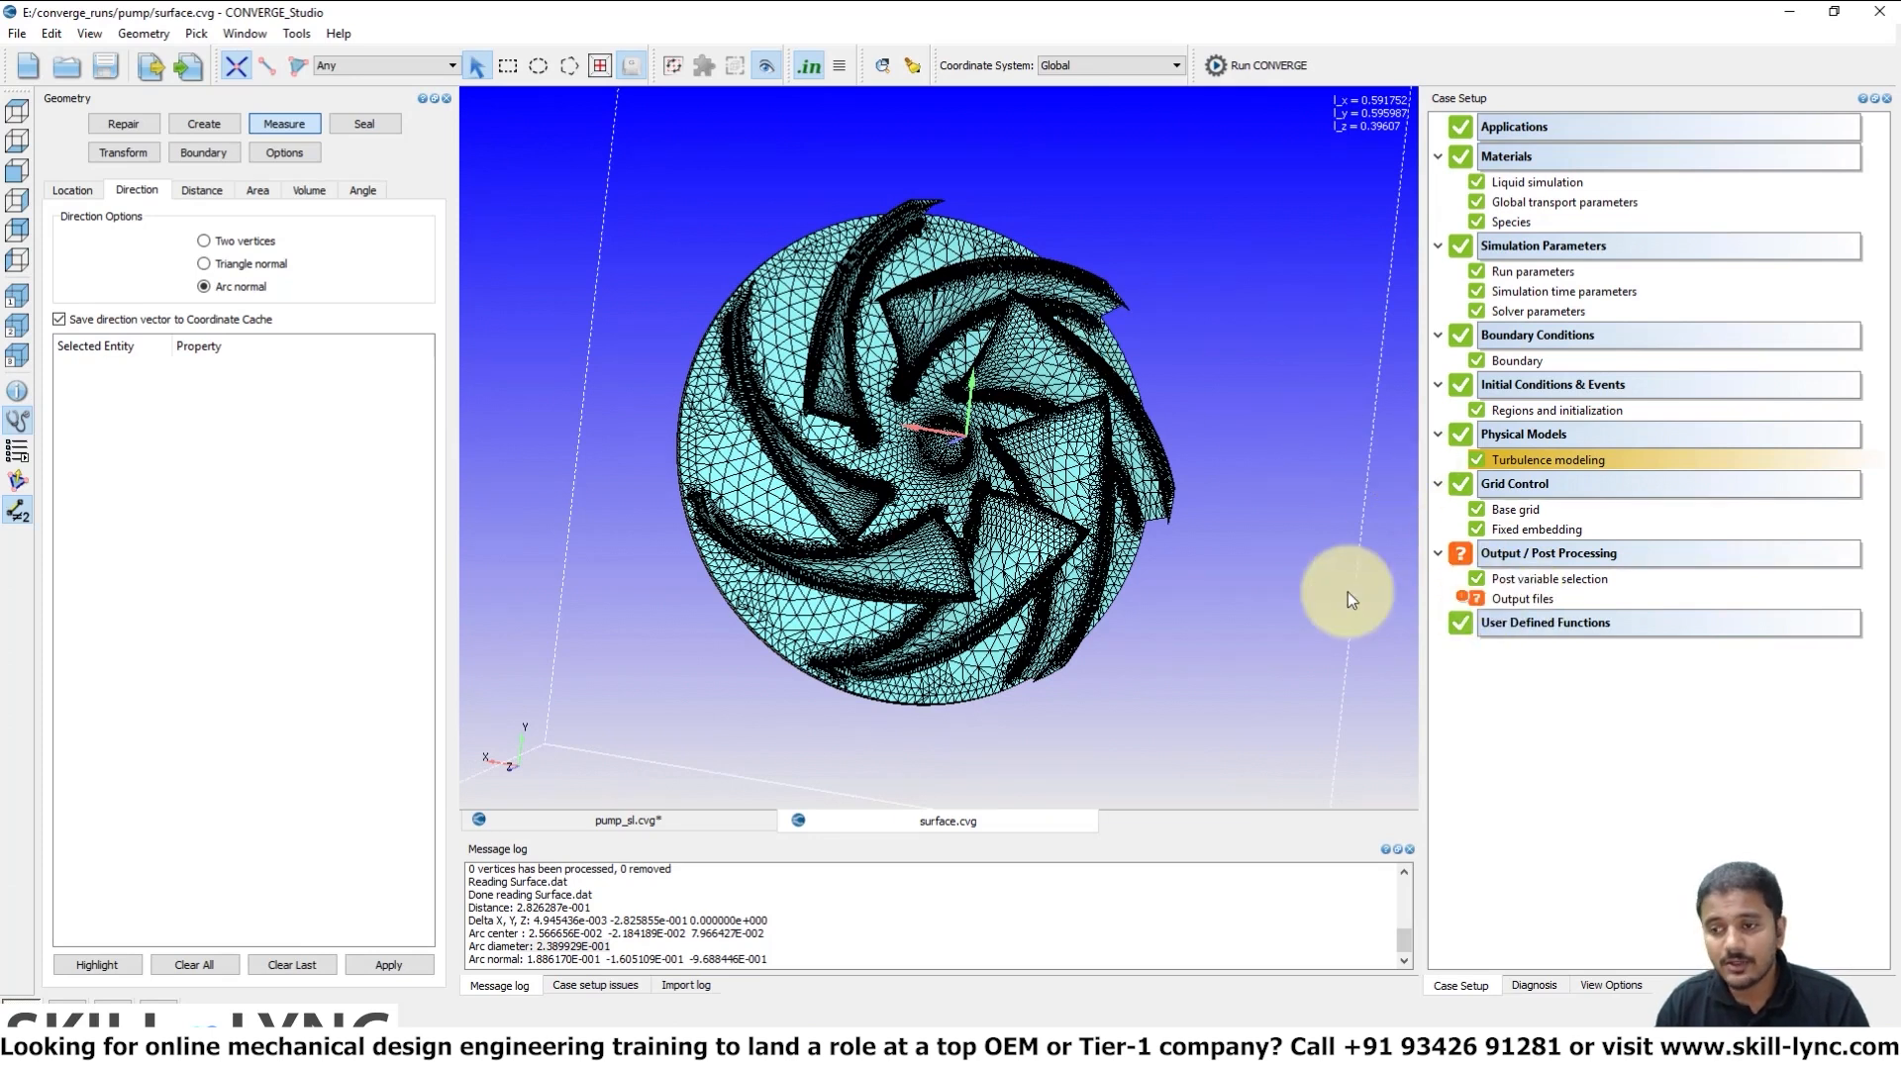
Review the cell variables selected for post-processing, covering the typical parameters and the combustion and turbulence quantities
{"action": "double_click", "coordinate": [1570, 580]}
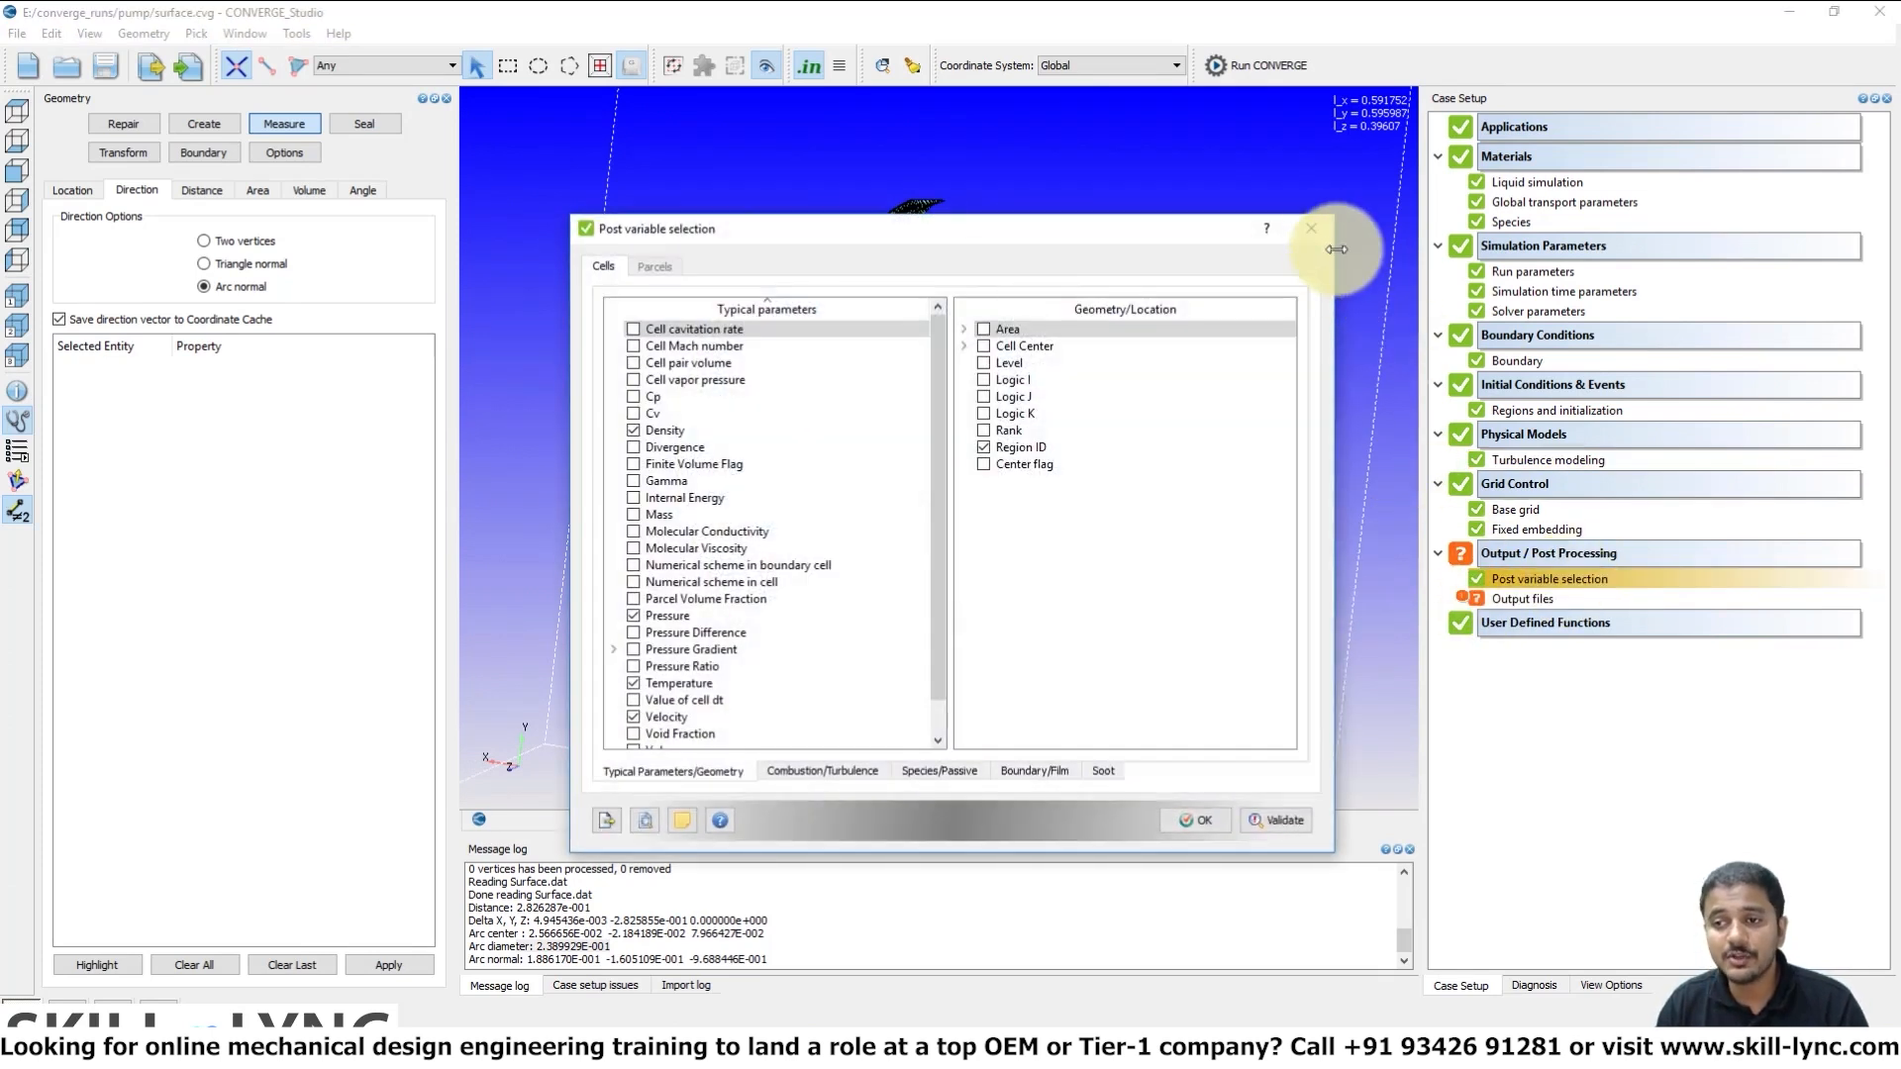
{"action": "left_click", "coordinate": [1327, 237]}
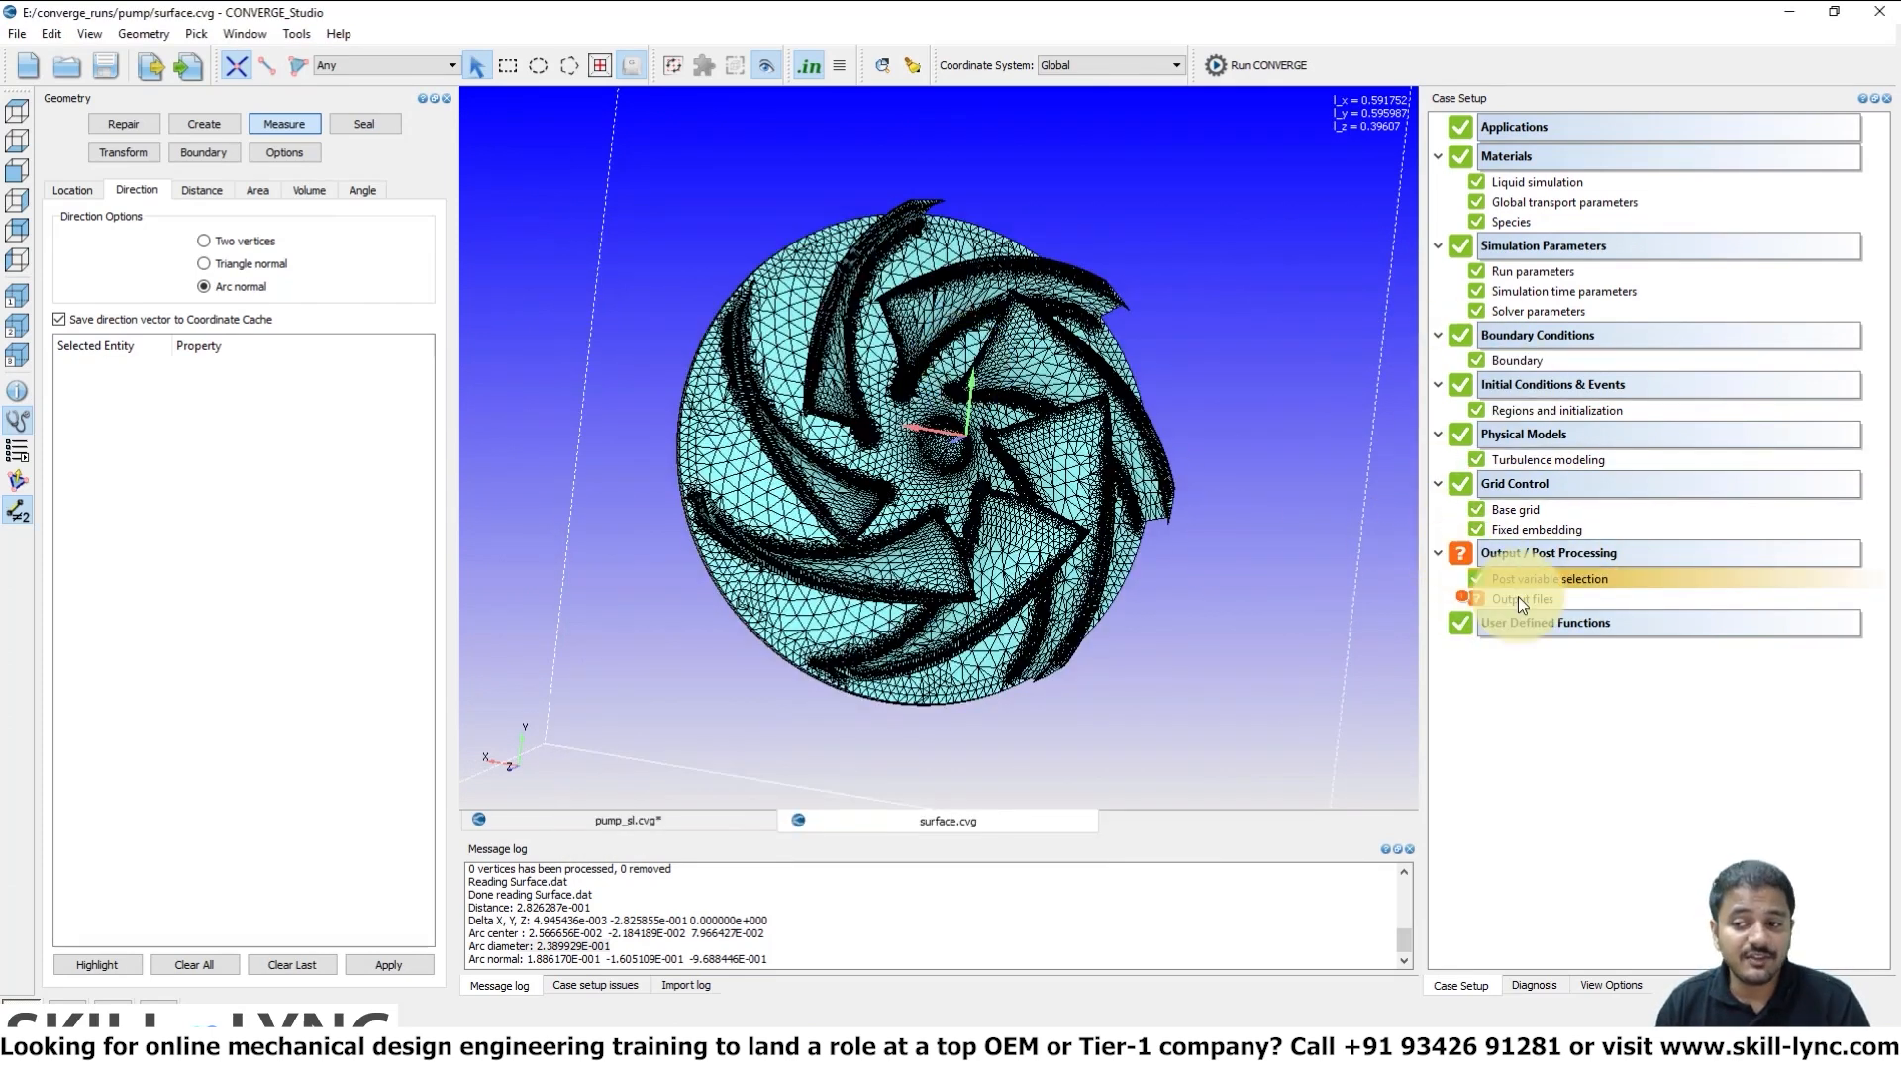
{"action": "double_click", "coordinate": [1532, 582]}
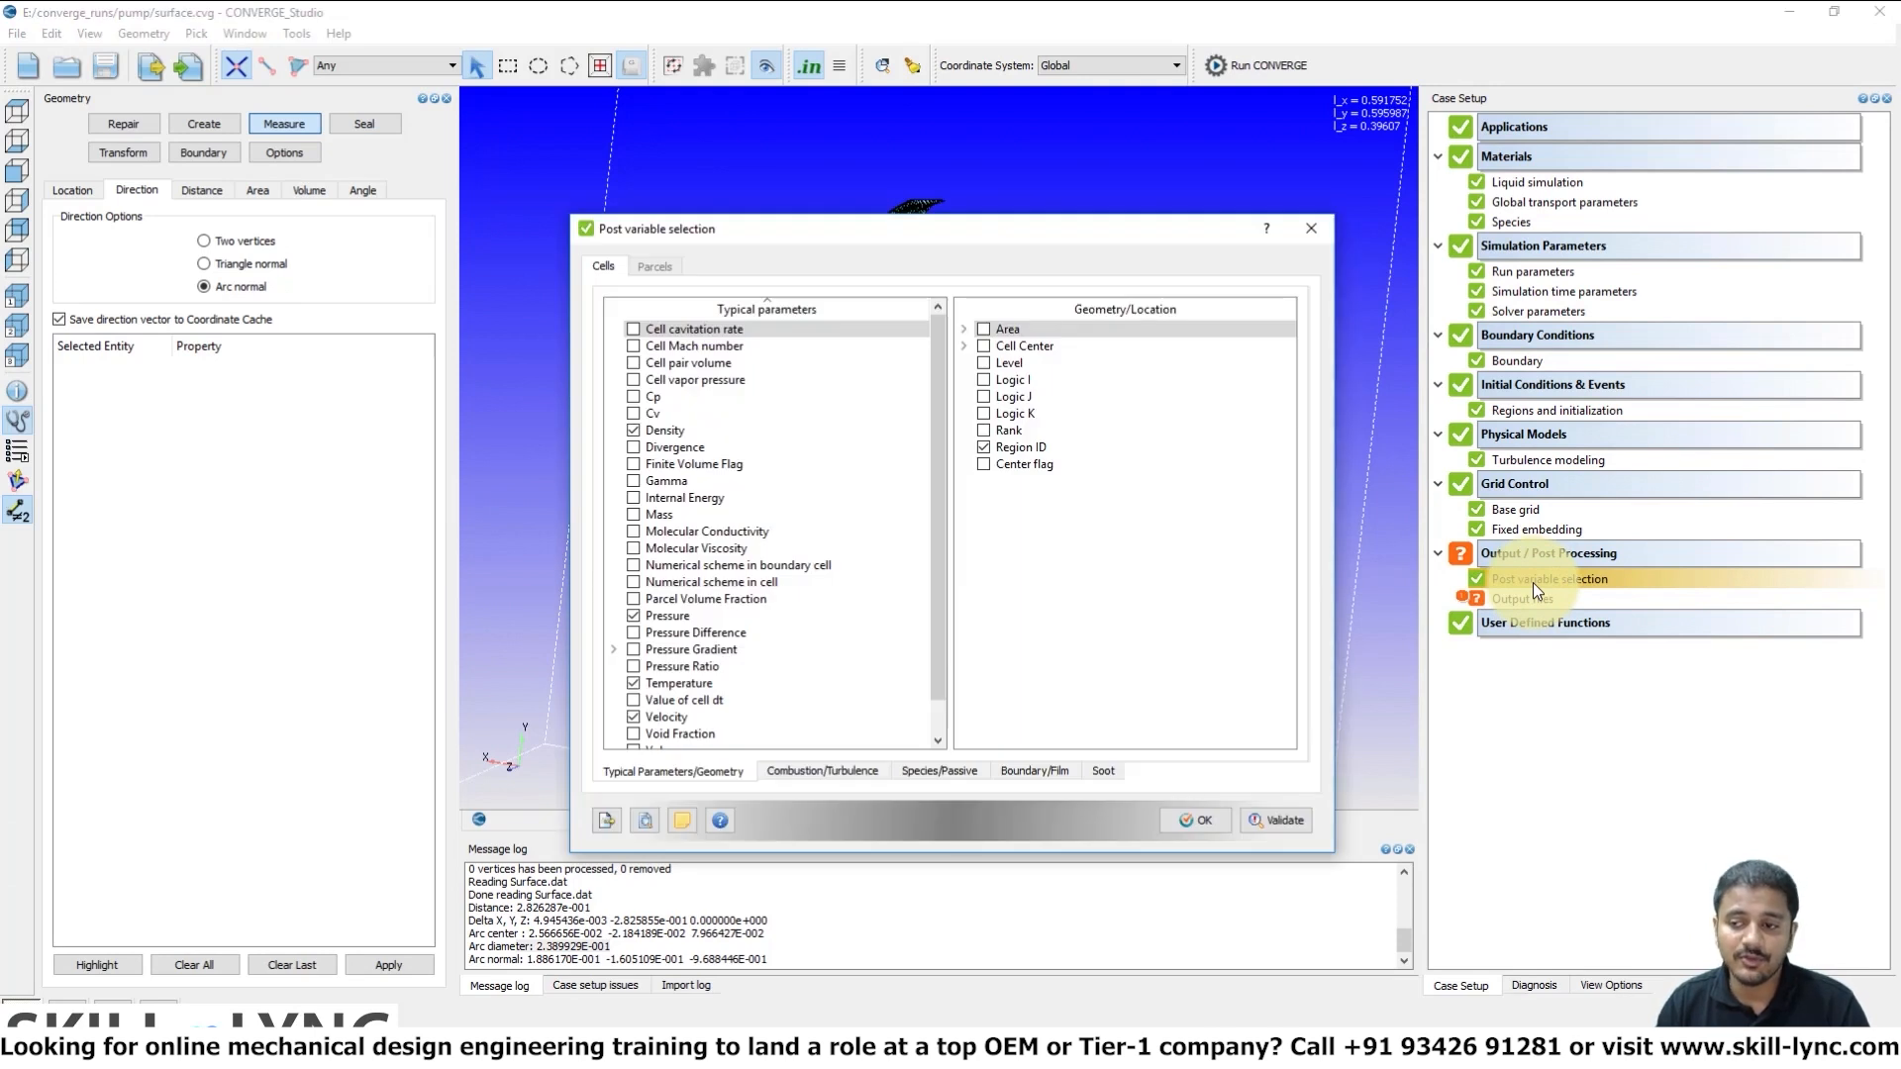
{"action": "left_click", "coordinate": [821, 773]}
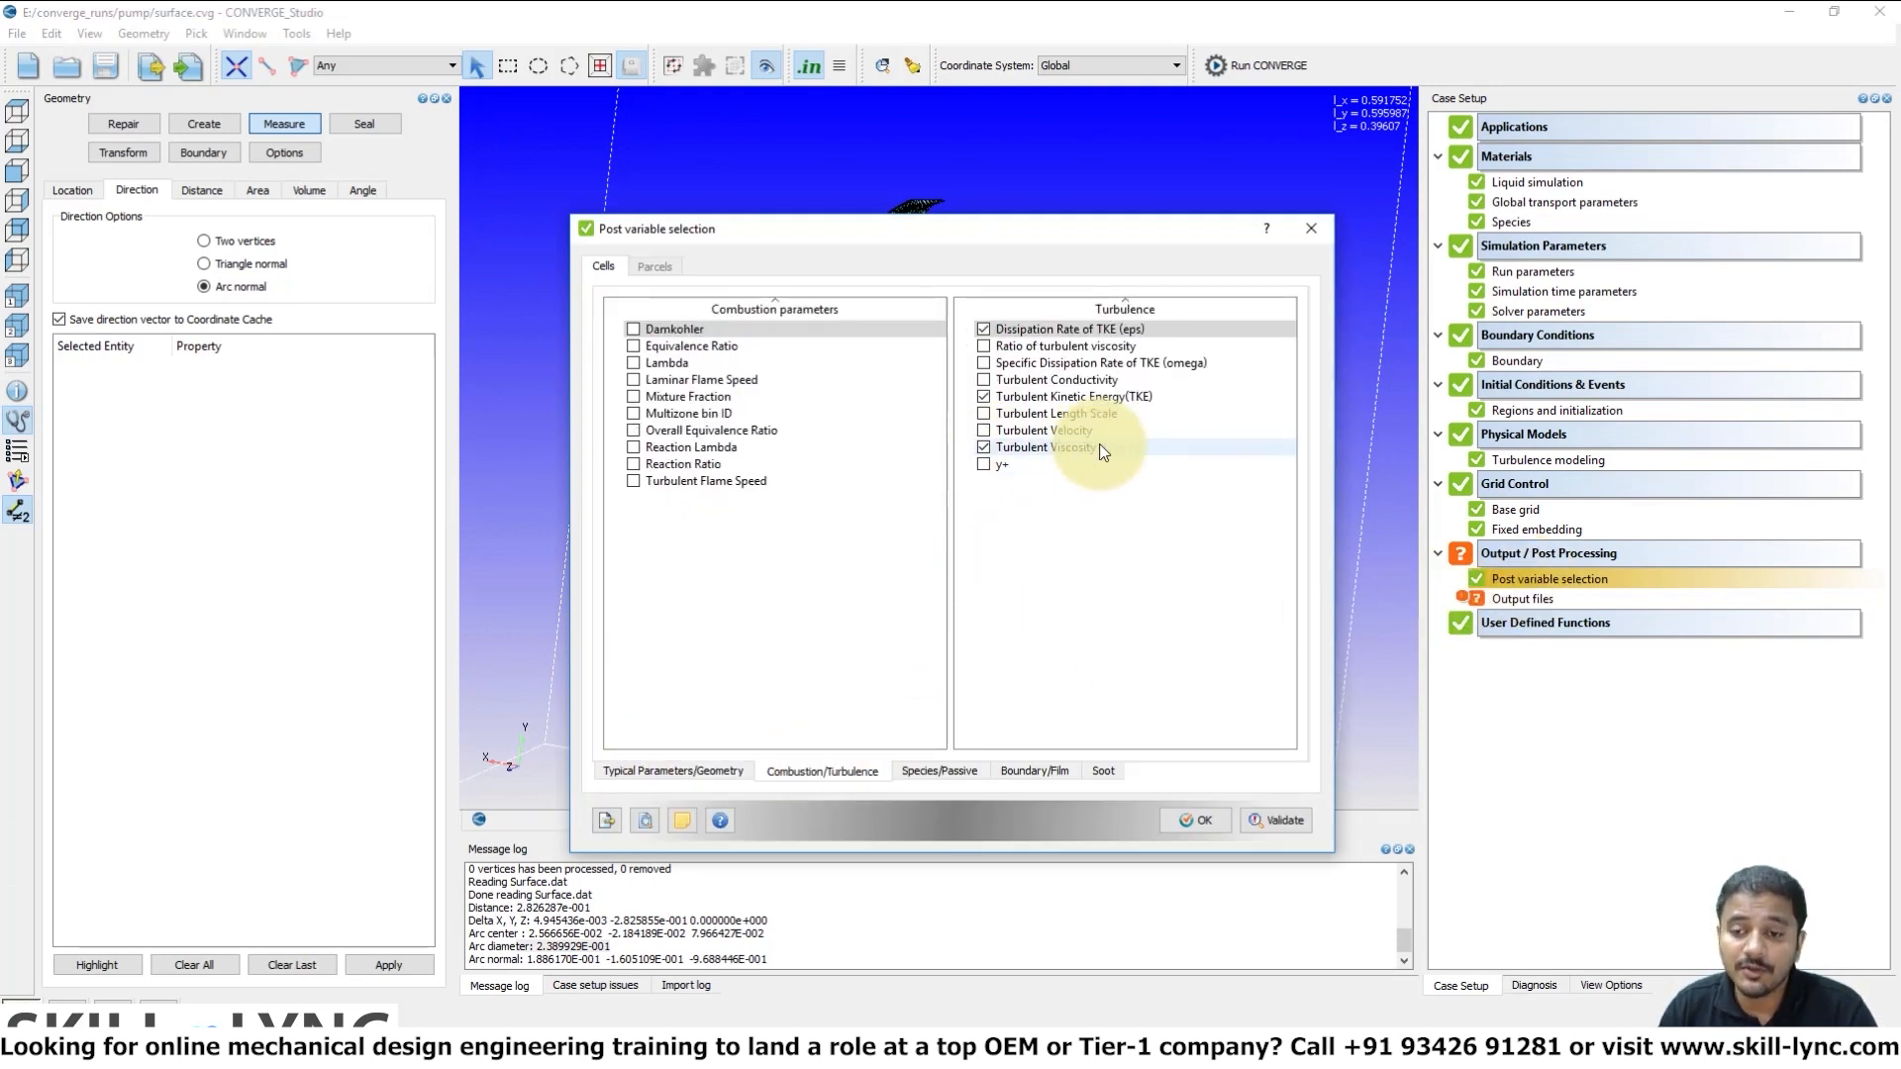
{"action": "left_click", "coordinate": [984, 463]}
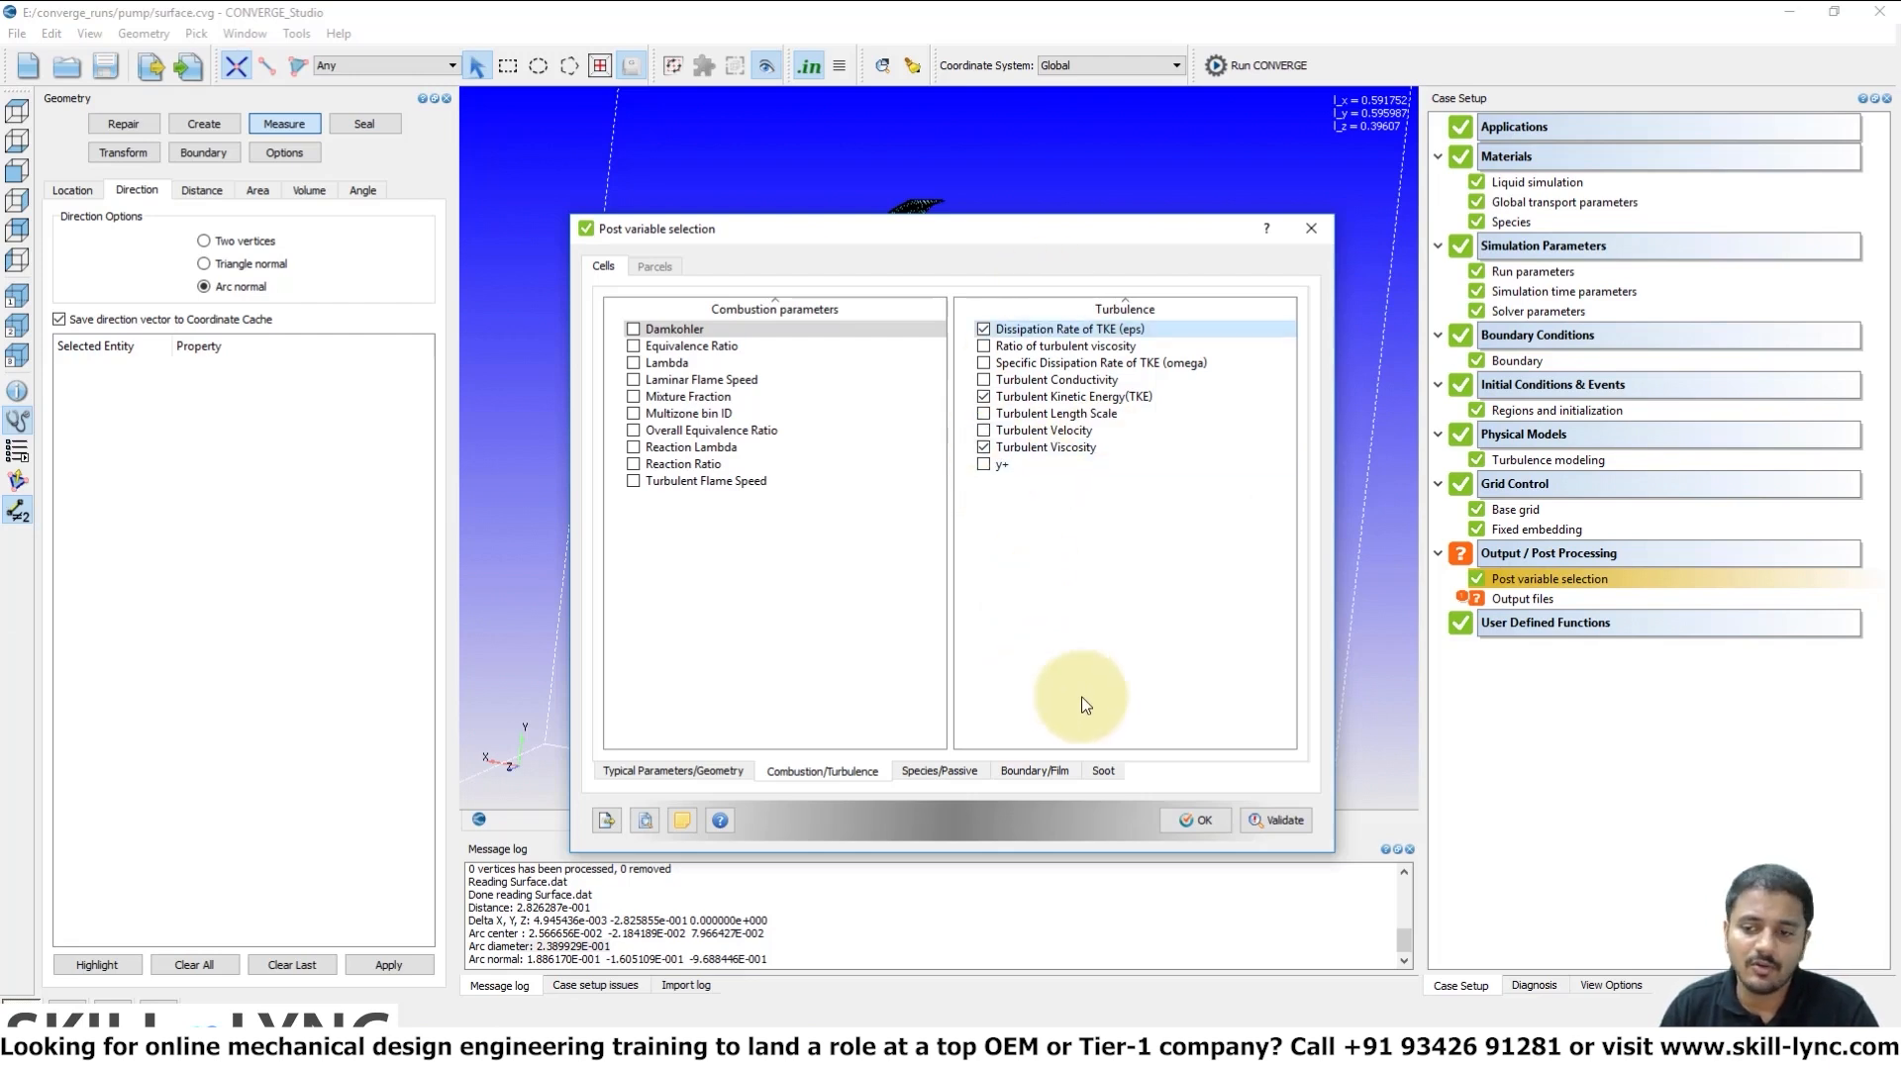
{"action": "left_click", "coordinate": [1193, 819]}
Examine the output file settings, especially the time intervals for writing 3D output data, text output and restart files
{"action": "double_click", "coordinate": [1495, 600]}
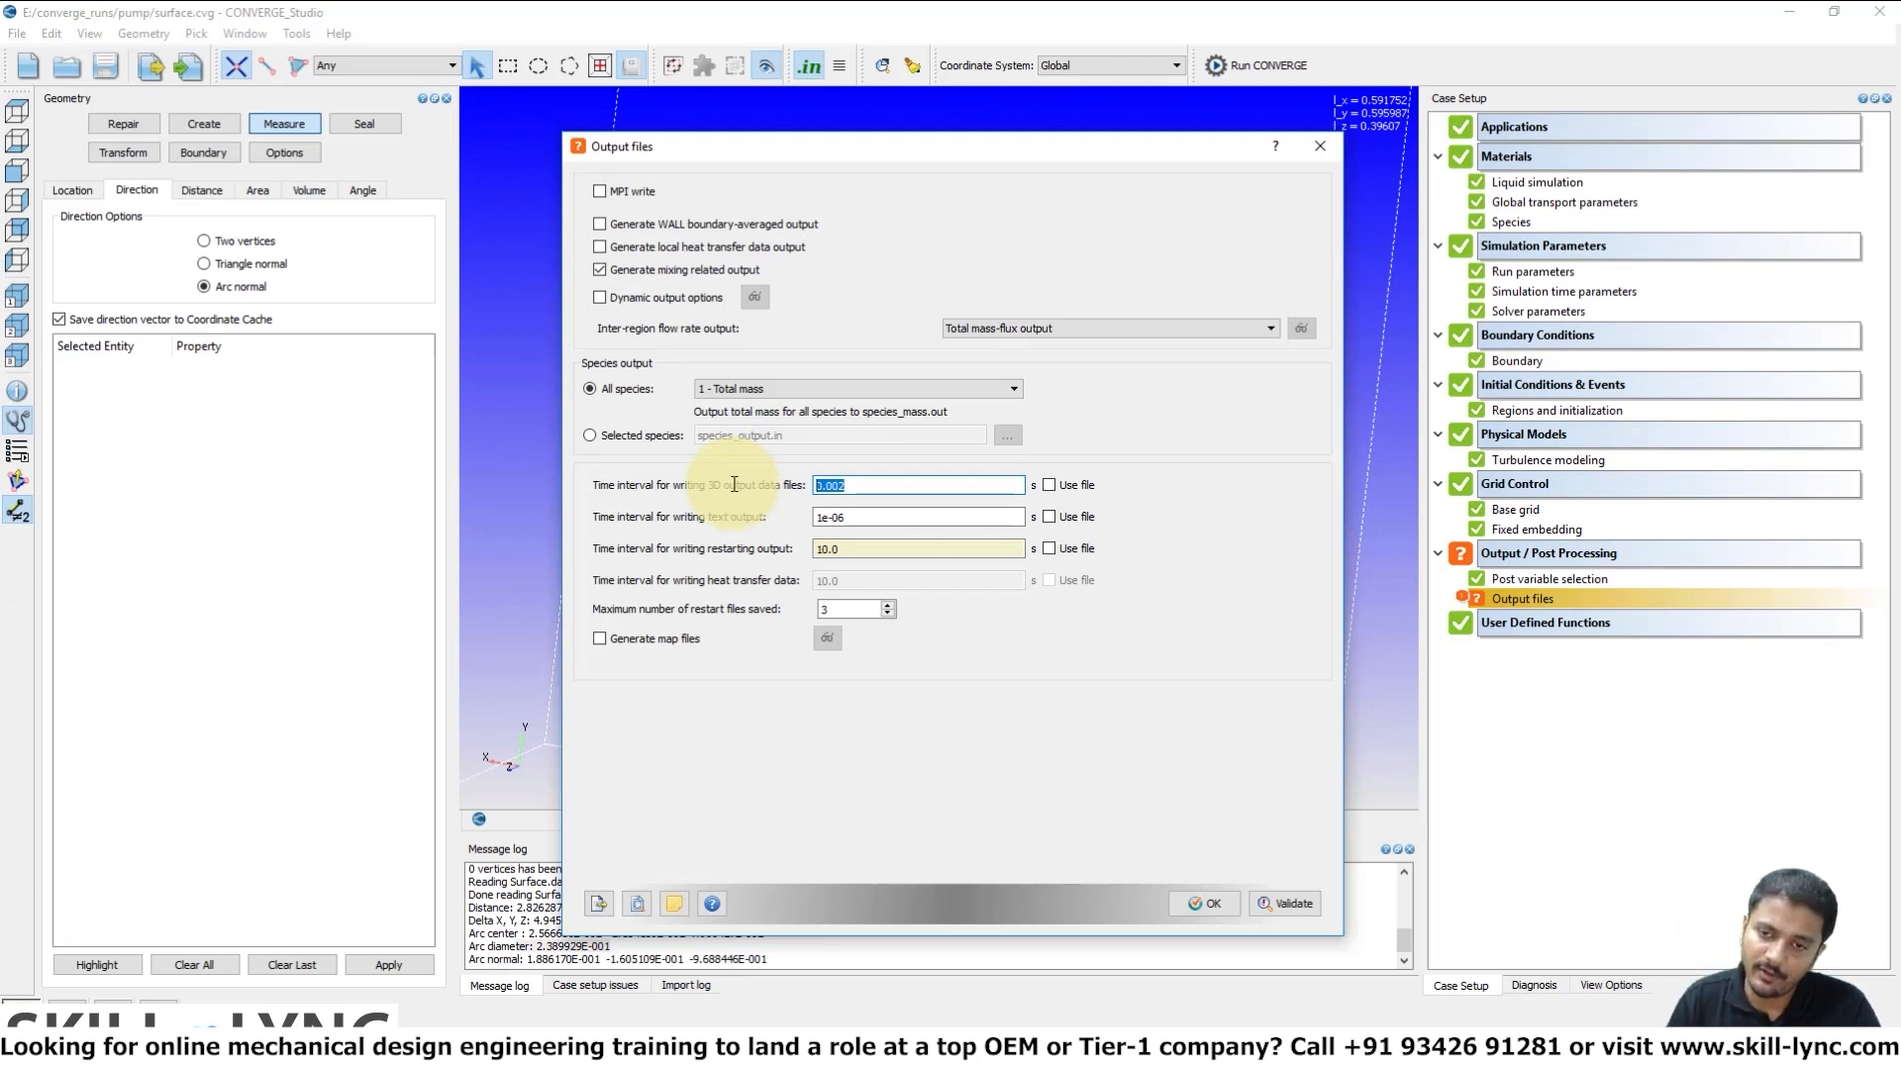
{"action": "left_click", "coordinate": [1206, 903]}
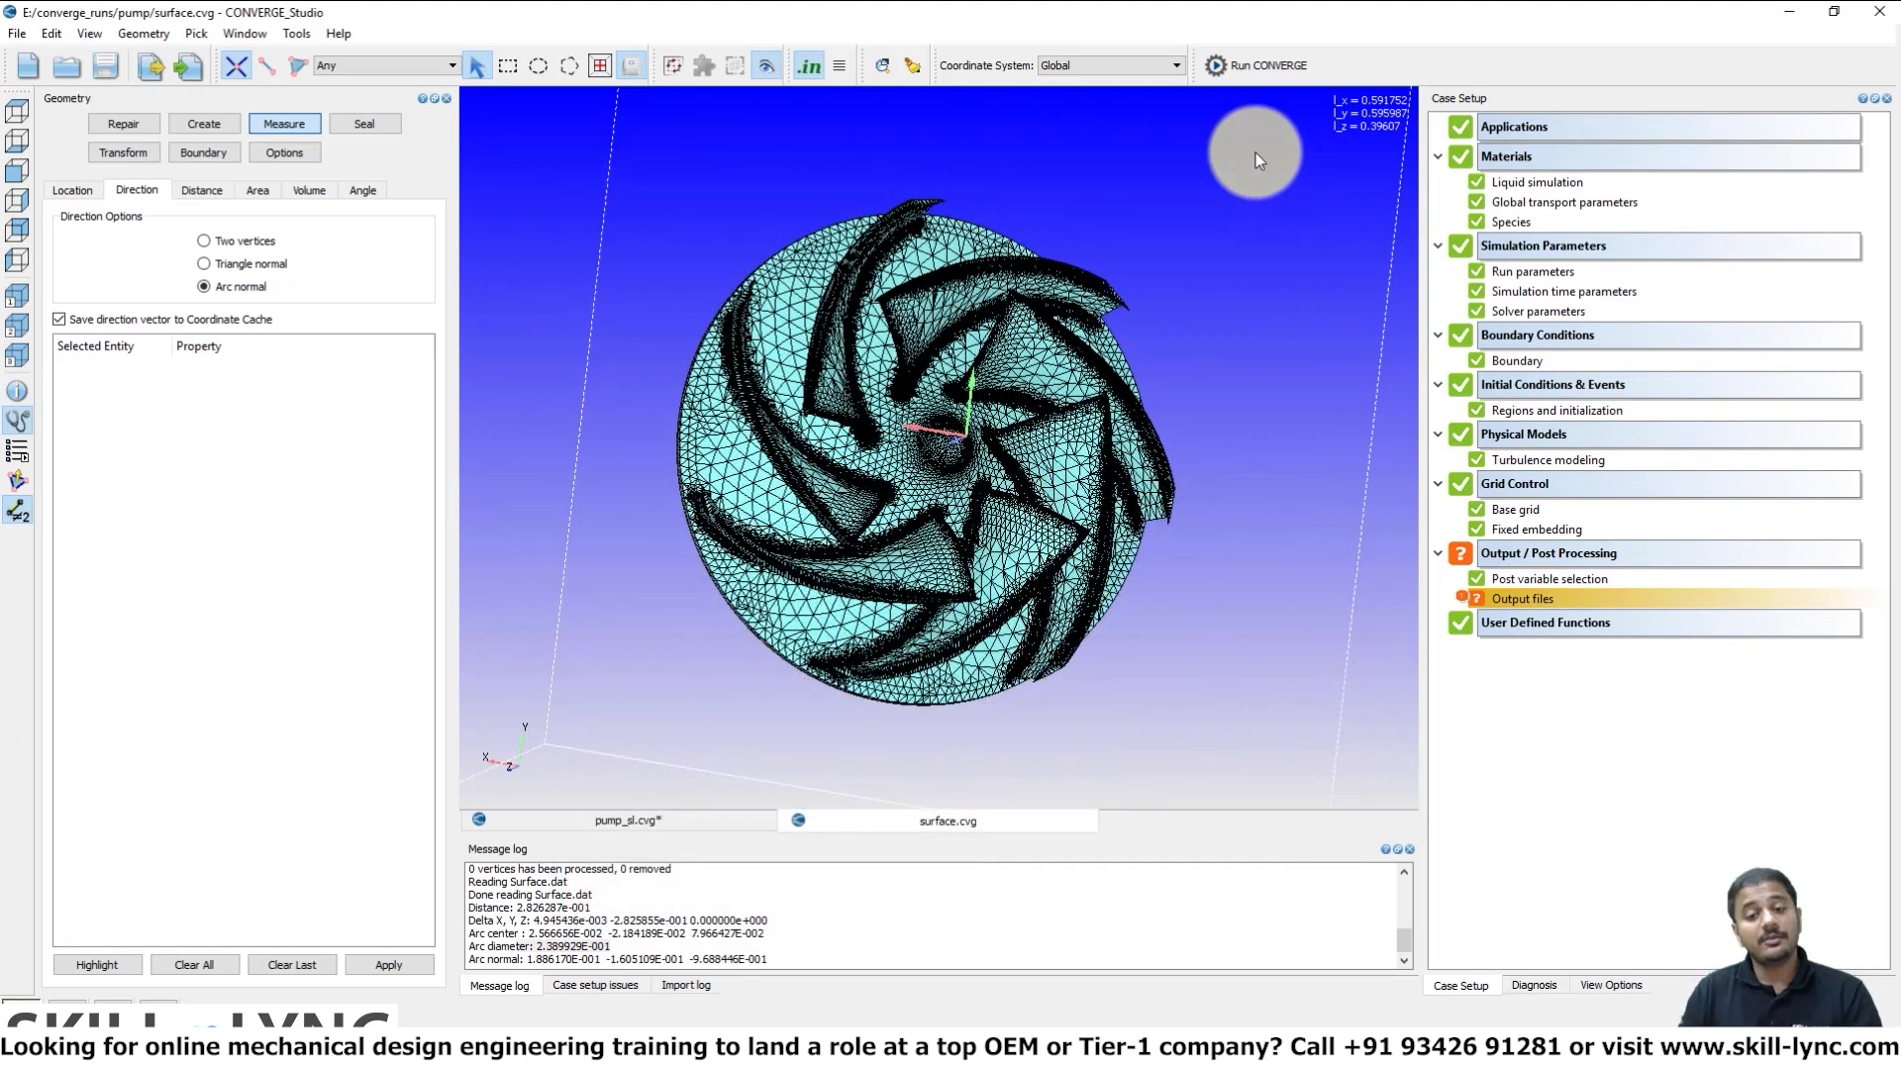